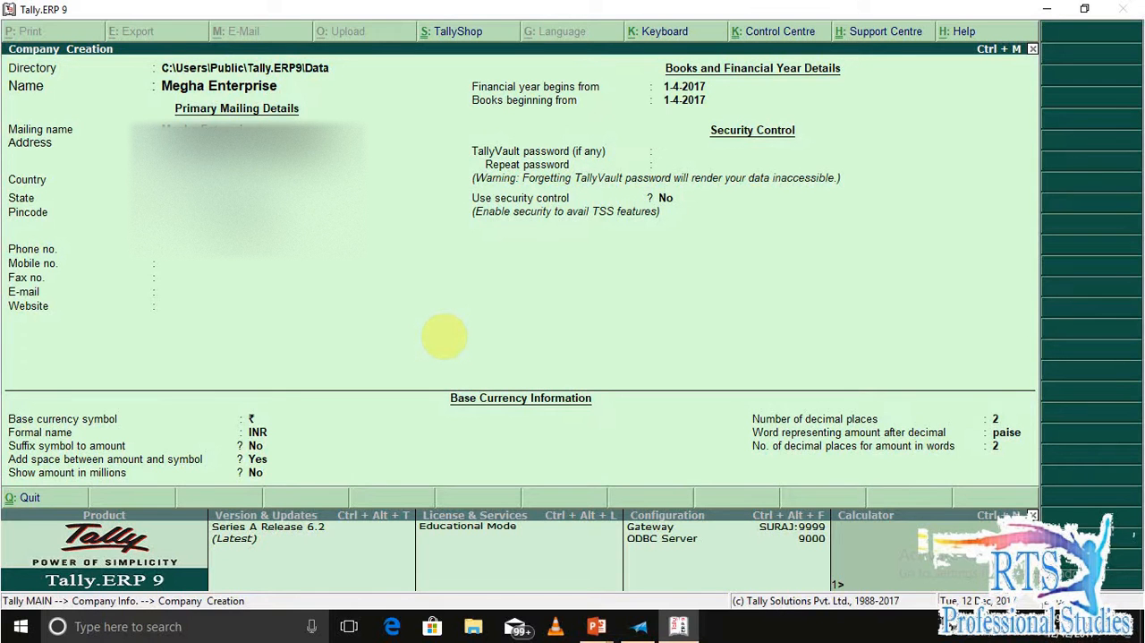
Set the state to Uttar Pradesh in the new company's primary mailing details.
key(Return)
key(Return)
text(u)
key(Down)
key(Down)
key(Return)
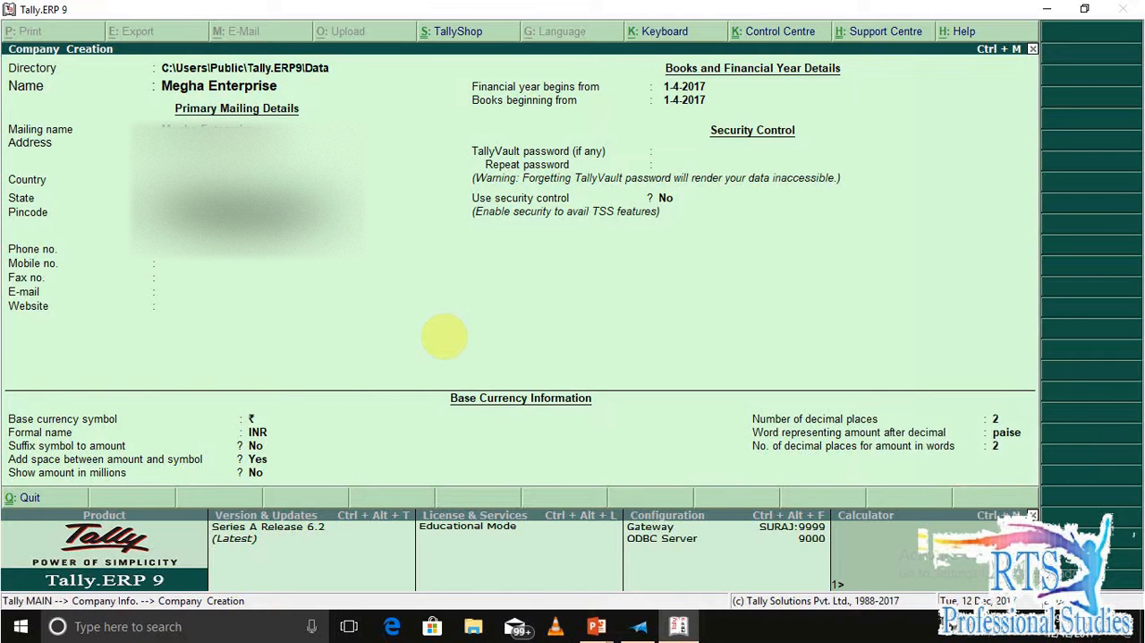
Check the company details in the Megha enterprise document, then accept the remaining fields to create the Megha Enterprise company.
key(alt+Tab)
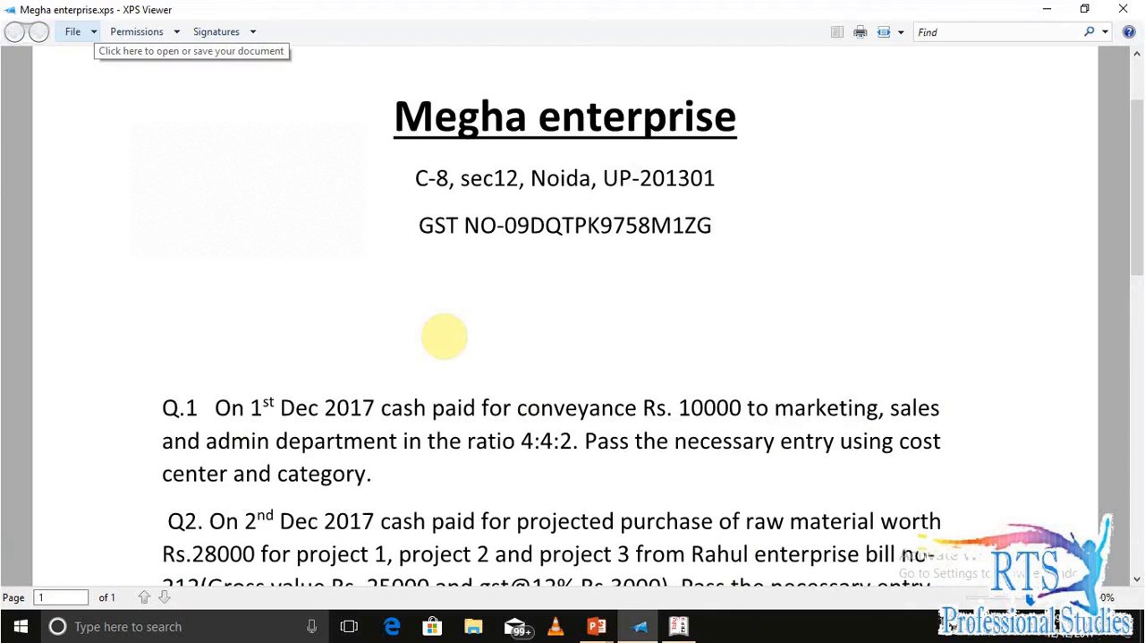
key(alt+Tab)
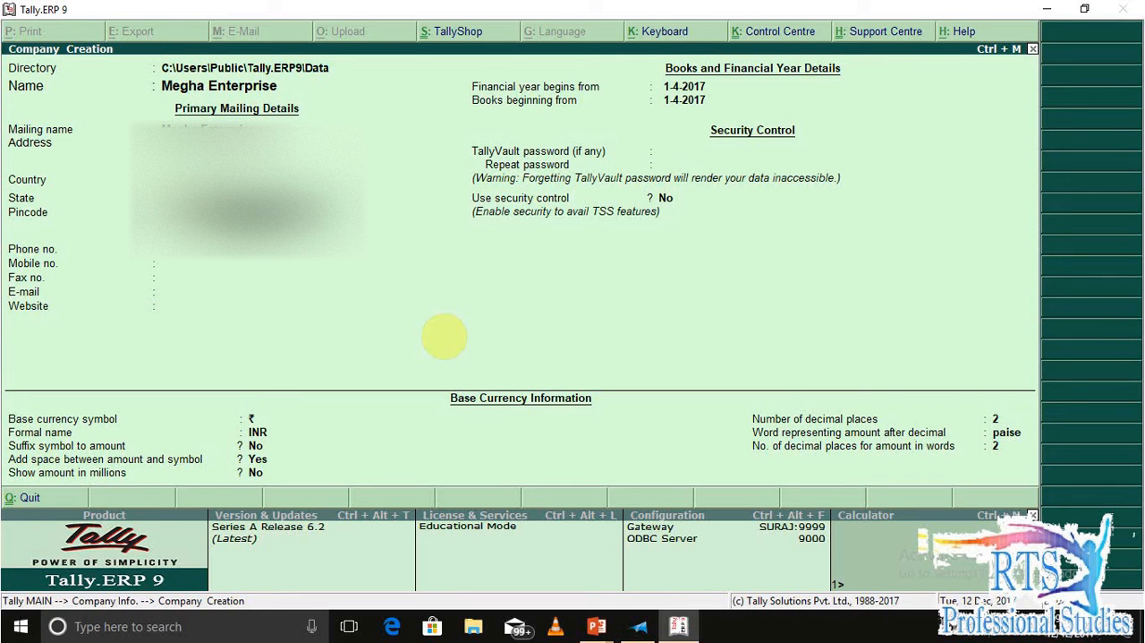
key(Return)
key(Return)
key(Return)
key(Return)
key(Return)
key(Return)
key(Return)
key(Return)
key(Return)
key(Return)
key(Return)
key(Return)
key(Return)
key(Return)
key(Return)
key(Return)
key(Return)
key(Return)
key(Return)
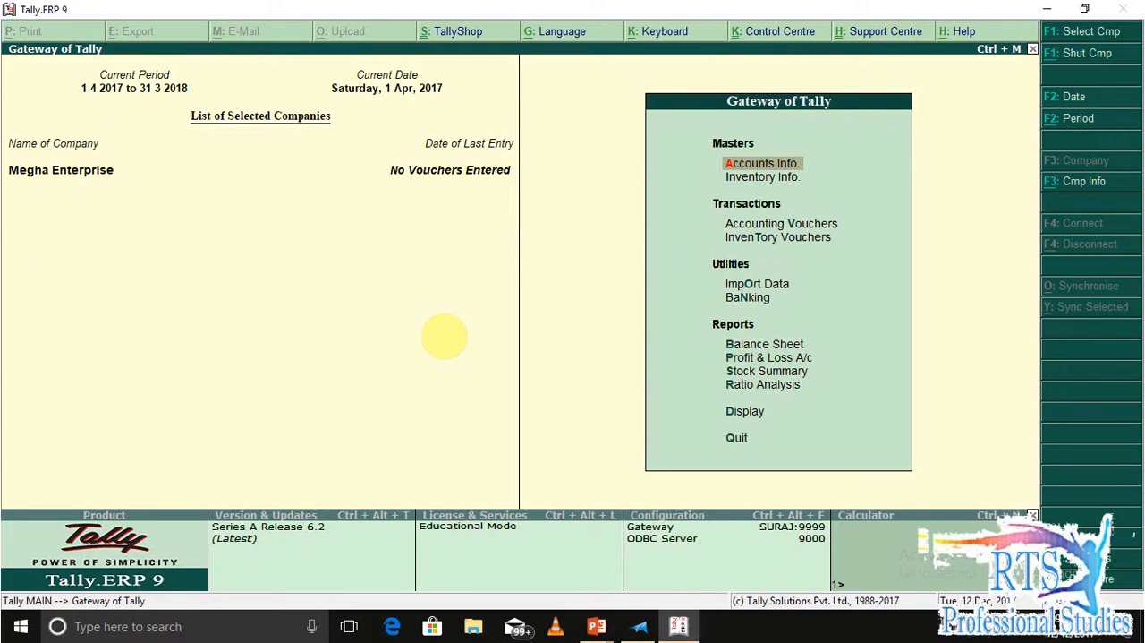
Enable cost centres, job costing, more than one payroll or cost category, and pre-defined cost centre allocations in the company's accounting features.
key(F11)
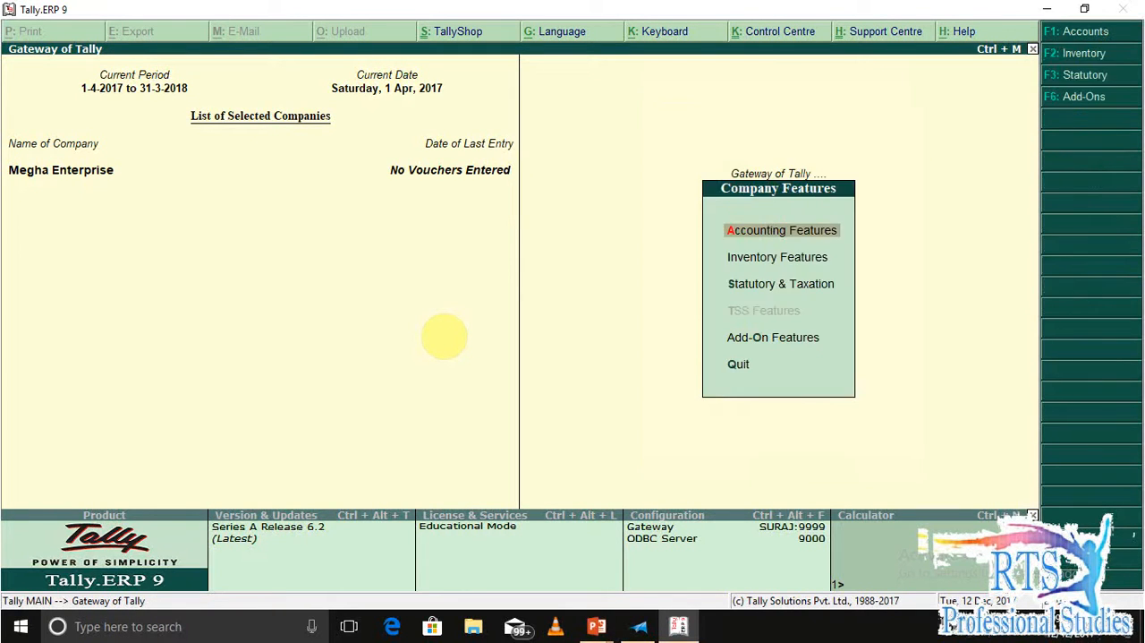
key(Return)
key(Return)
key(Return)
key(Return)
key(Return)
key(Return)
key(Return)
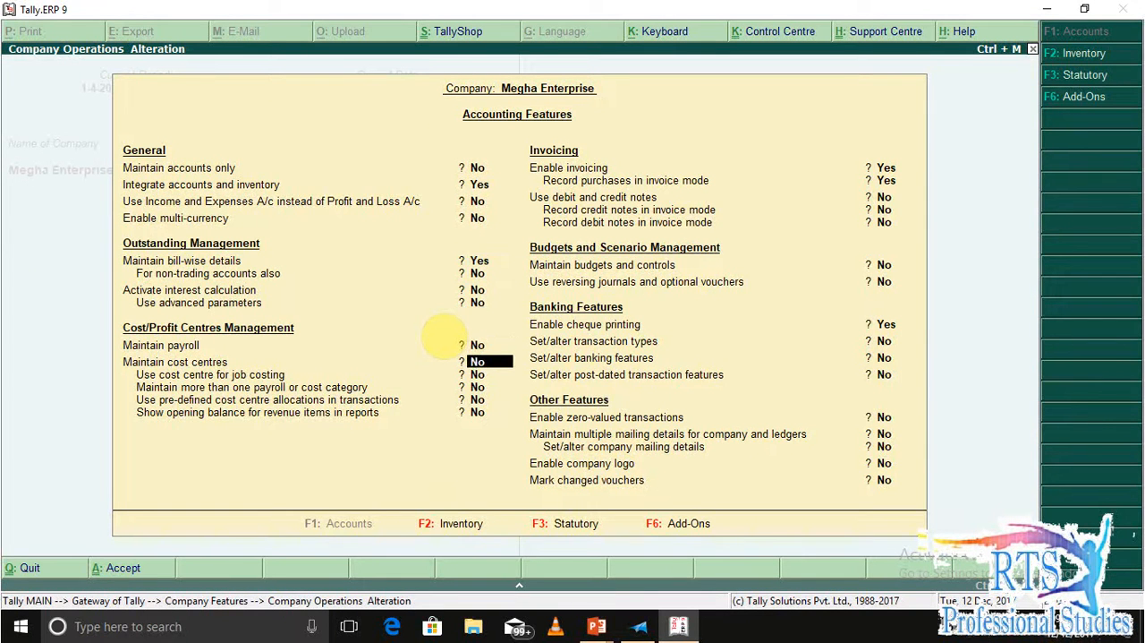
key(y)
key(y)
key(y)
key(y)
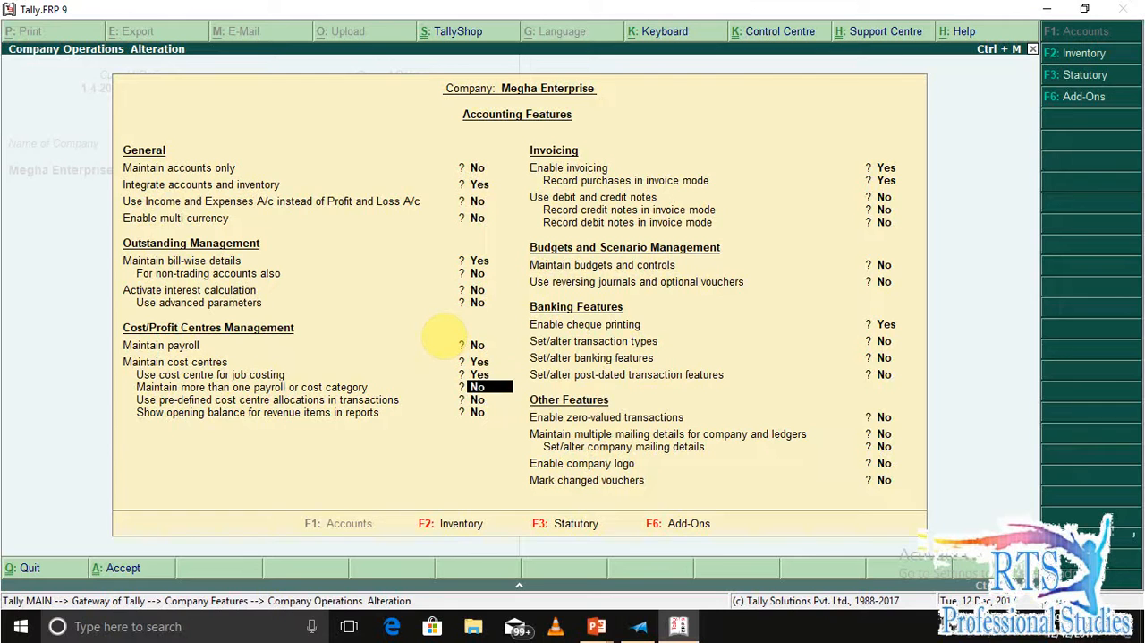
key(Return)
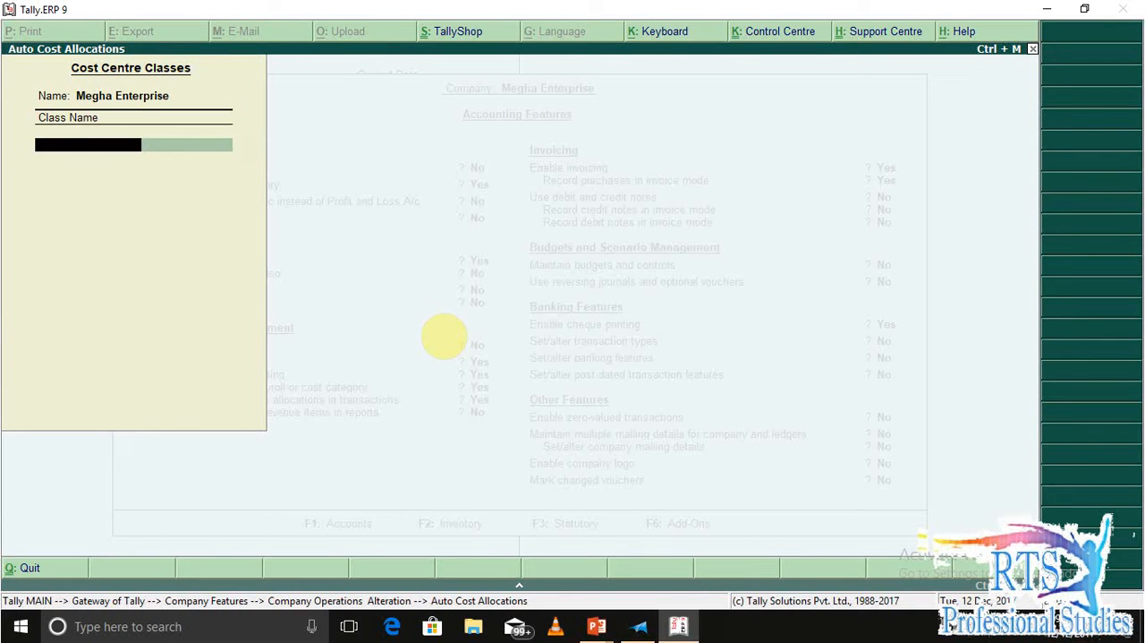
Add a cost centre class named Conveyance and assign Primary Cost Category to its allocation.
text(Conveyance)
key(Return)
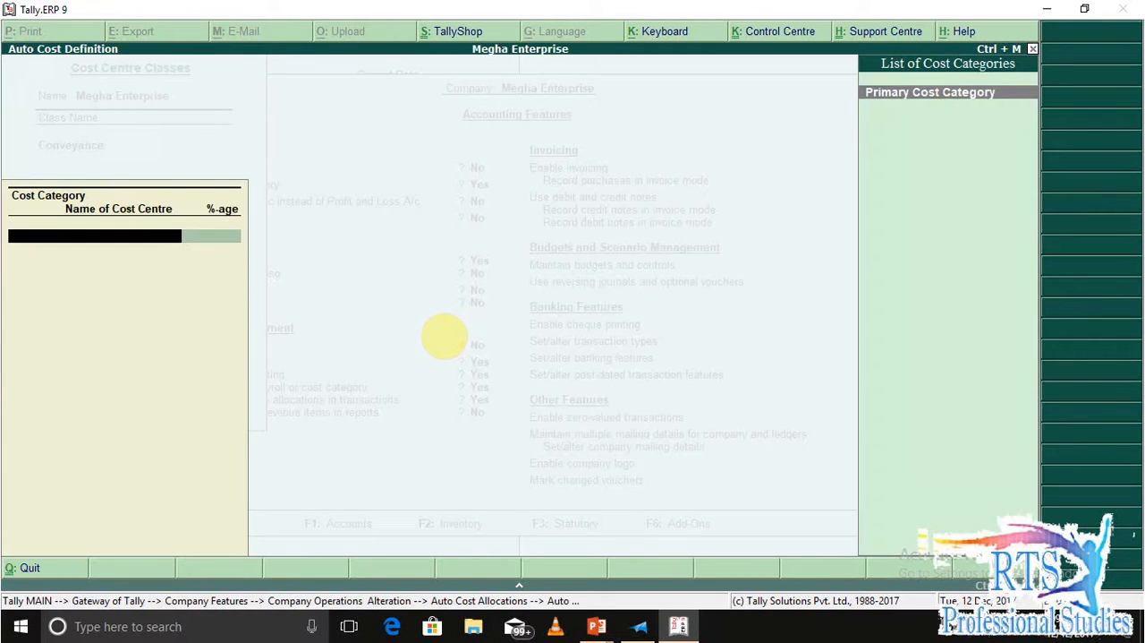
key(Return)
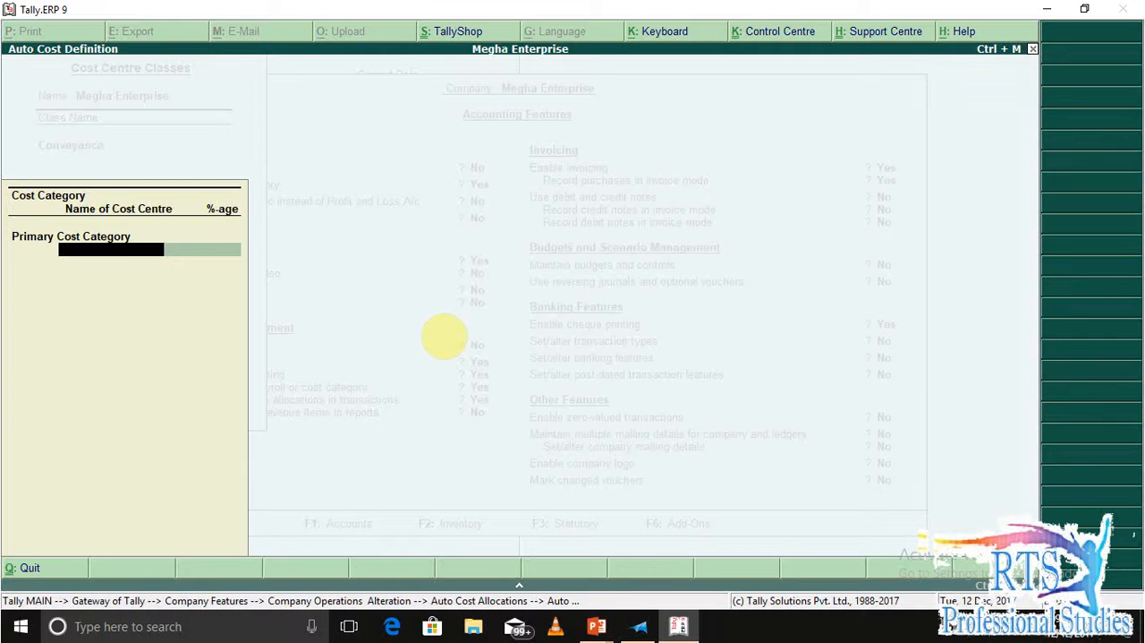
Check the department ratio in the exercise document, then create a Marketing cost centre under Primary with a 40% allocation.
key(alt+Tab)
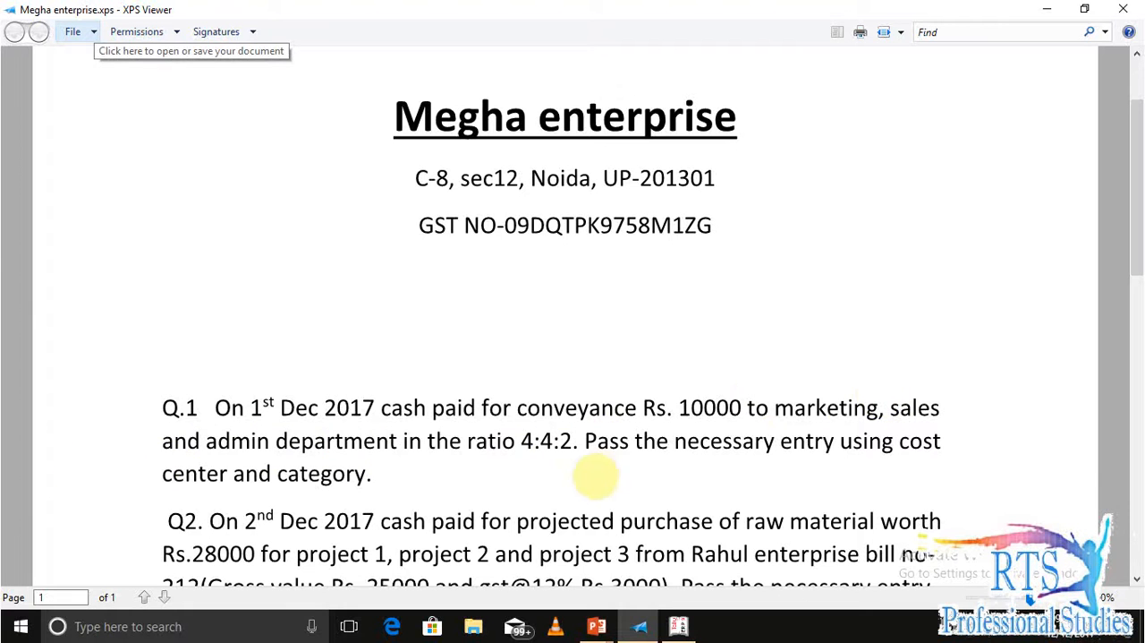
key(alt+Tab)
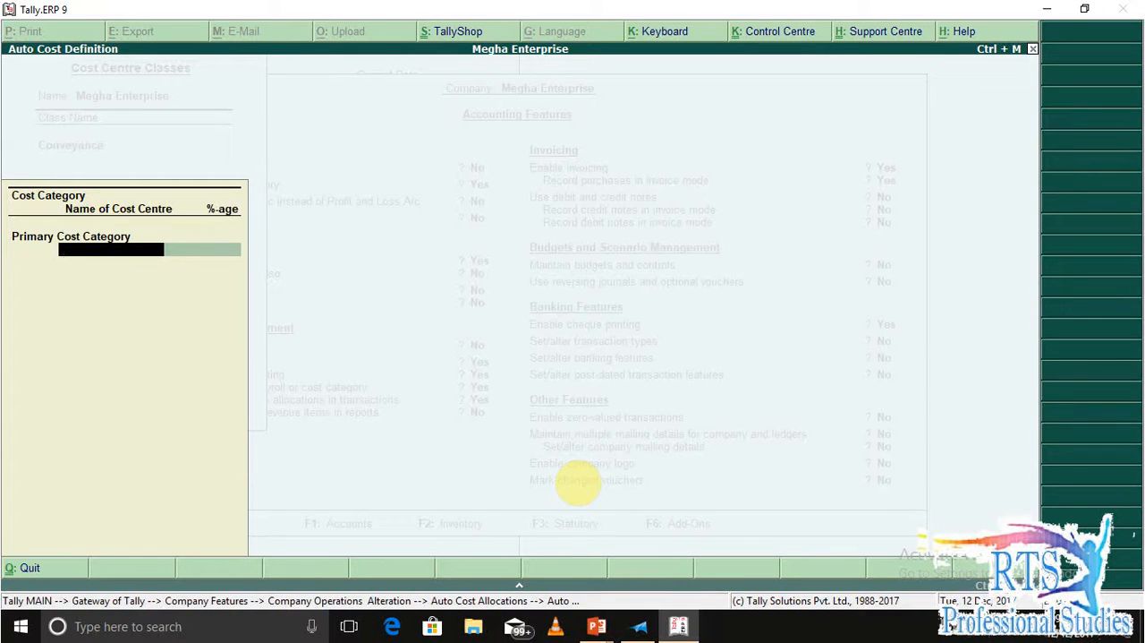
key(alt+c)
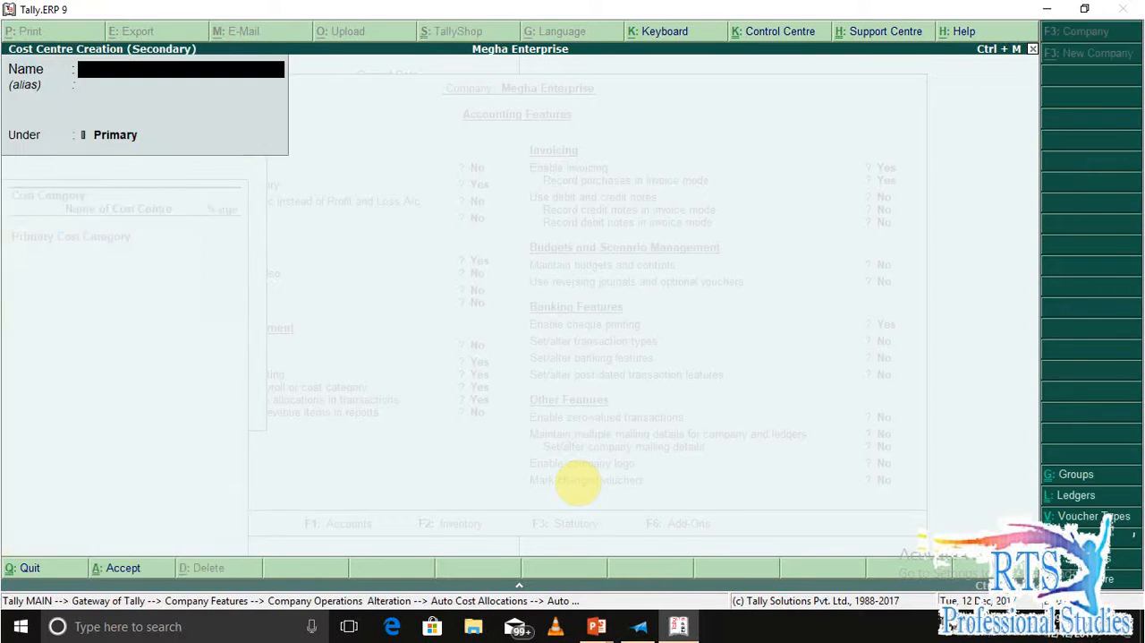
text(Marketing)
key(Return)
key(Return)
key(Return)
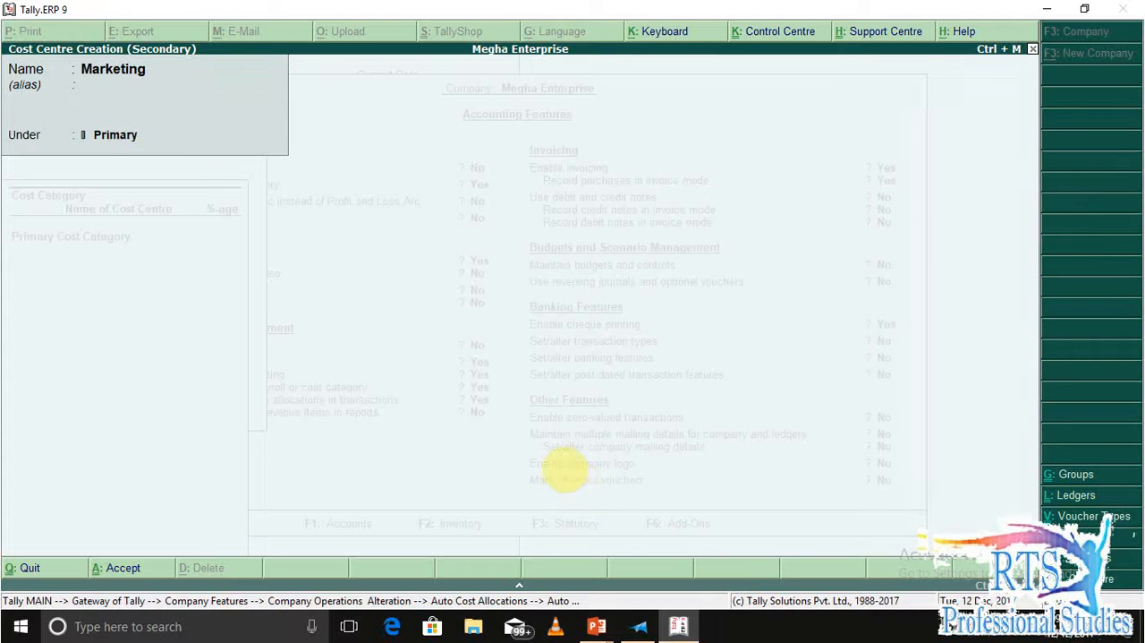
text(40)
key(Return)
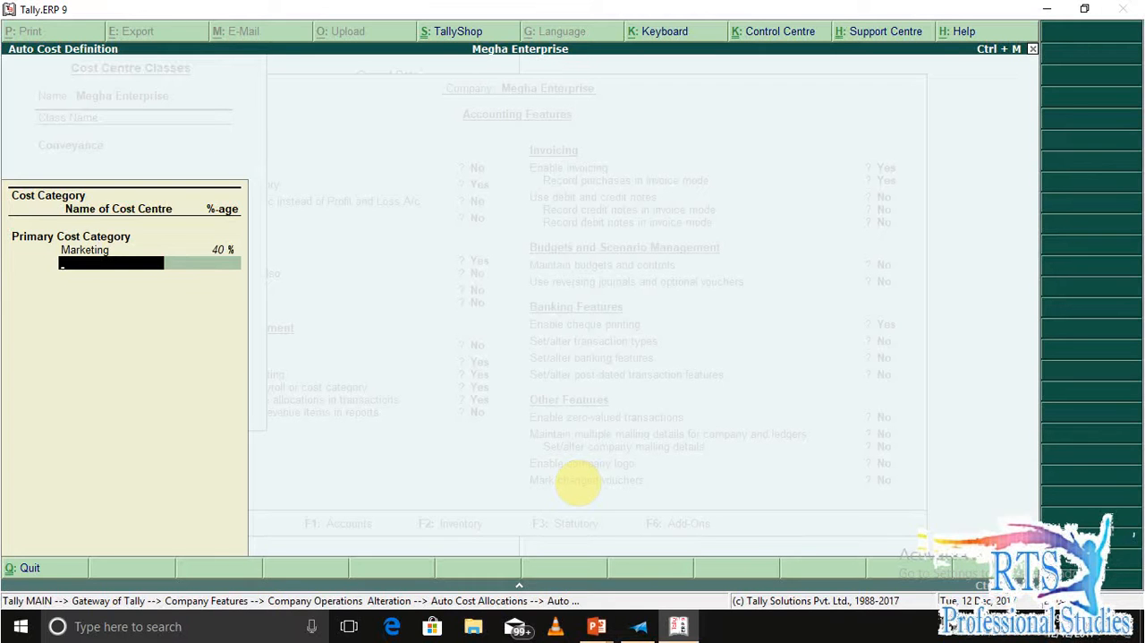
Create a Sales cost centre under Primary and allocate 40% to it in the Conveyance class.
key(alt+c)
text(Sales)
key(Return)
key(Return)
key(Return)
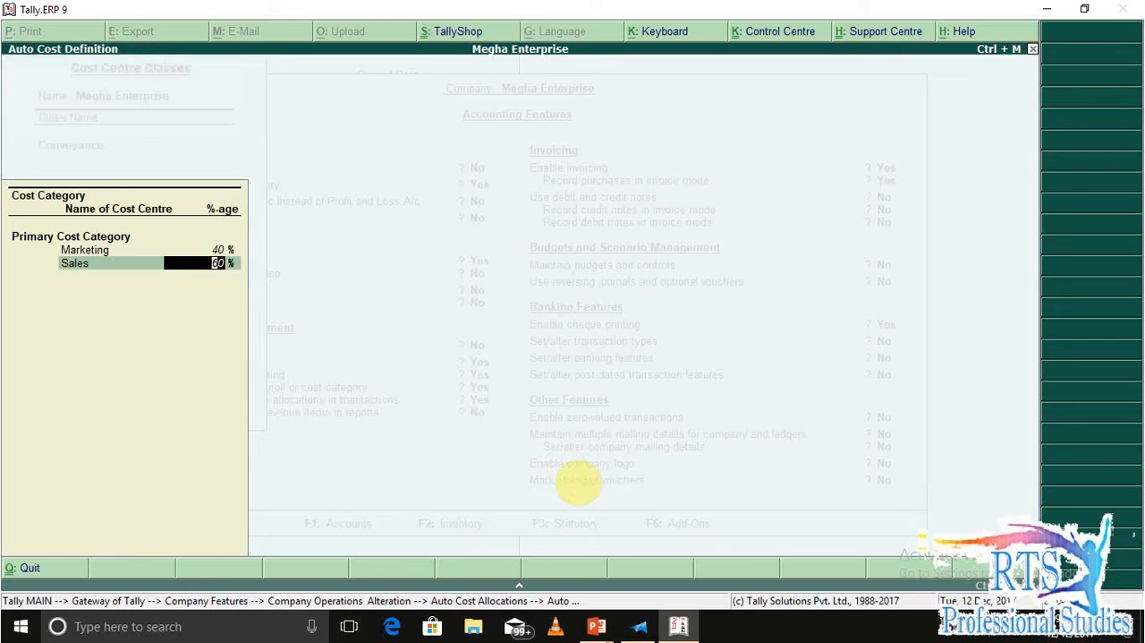
text(40)
key(Return)
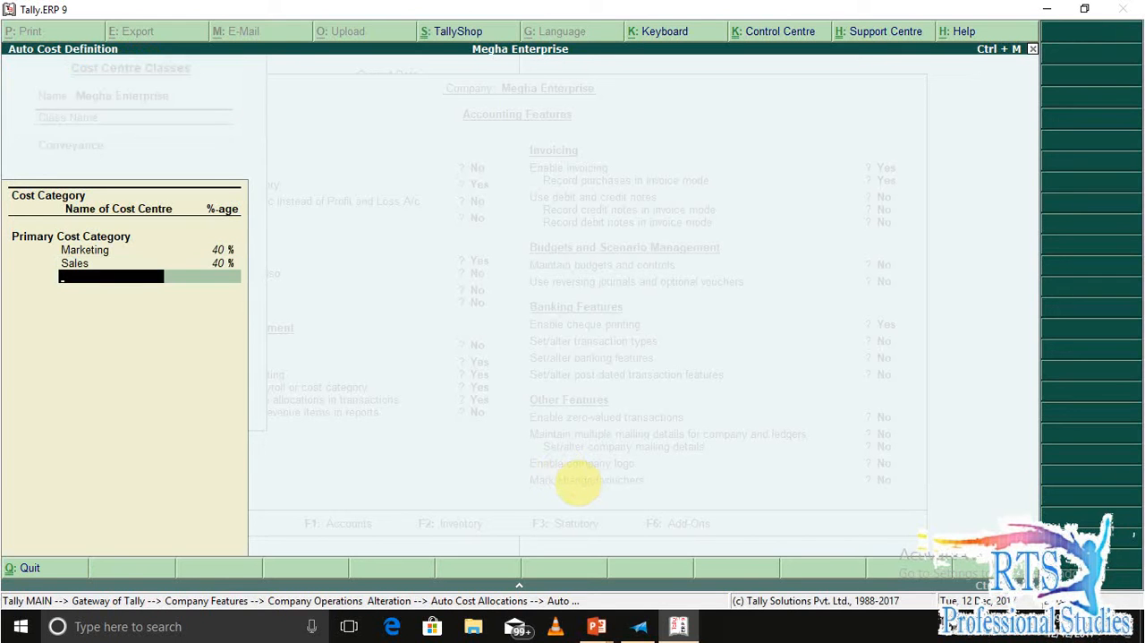
Create an Admin cost centre under Primary and allocate 20% to it in the Conveyance class.
key(alt+c)
text(Admin)
key(Return)
key(Return)
key(Return)
key(Return)
text(20)
Finish the Conveyance class allocation, save the accounting features and return to the Gateway of Tally.
key(Return)
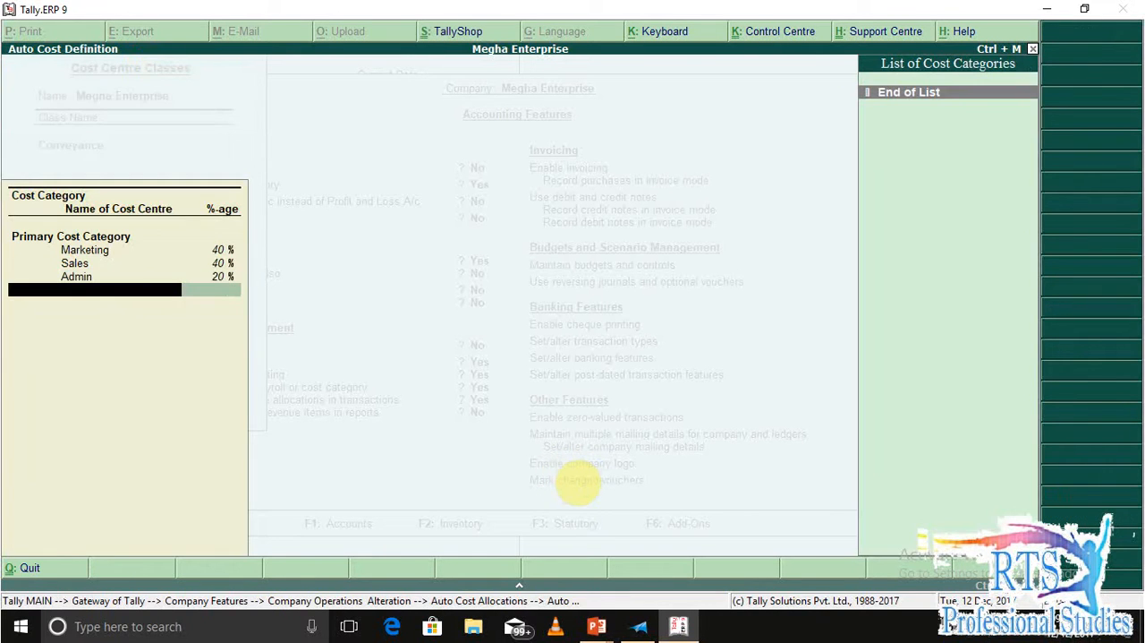
key(Return)
key(Return)
key(Return)
key(Return)
key(Return)
key(Return)
key(Return)
key(Return)
key(Return)
key(Return)
key(Return)
key(Return)
key(Return)
key(Return)
key(Return)
key(Return)
key(Return)
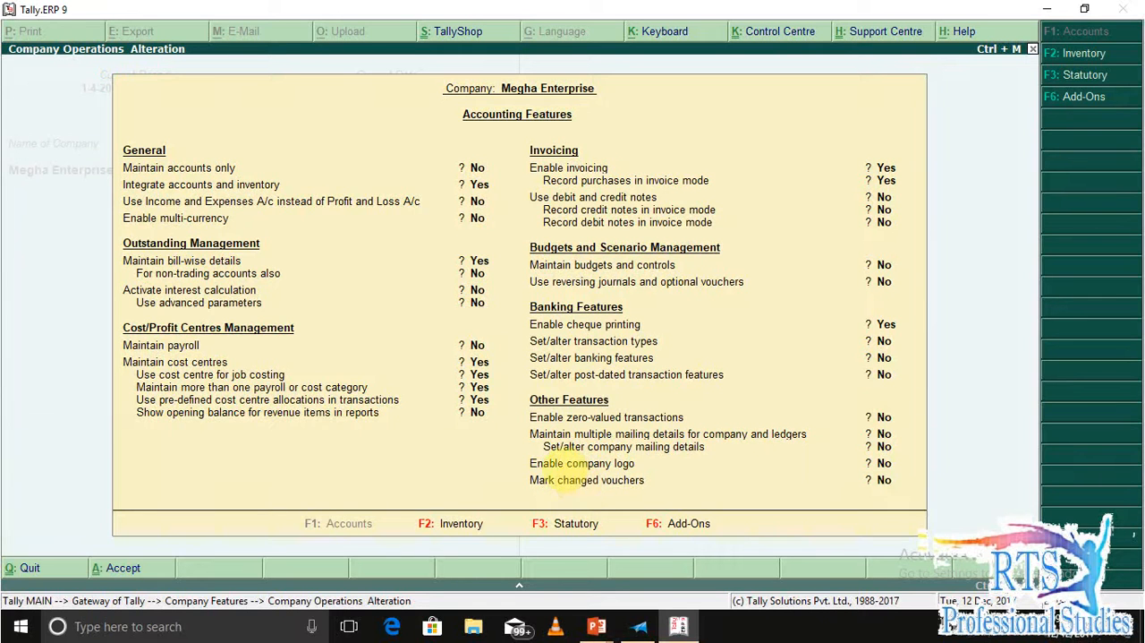
key(Escape)
key(Escape)
key(Escape)
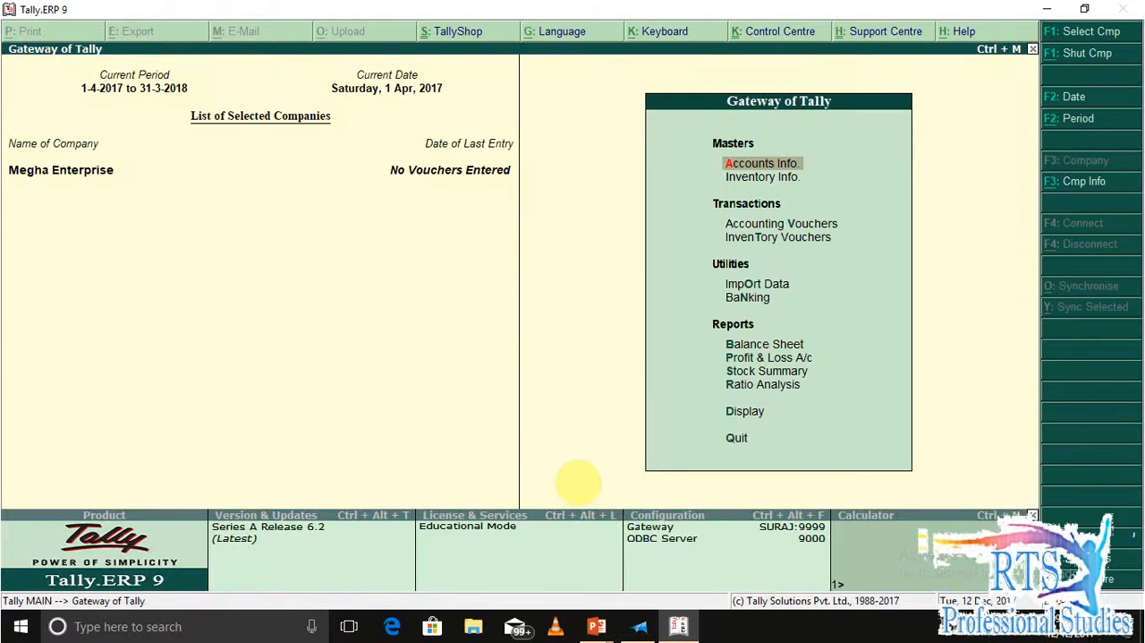
Start a new single ledger and name it Conveyance.
key(Return)
key(l)
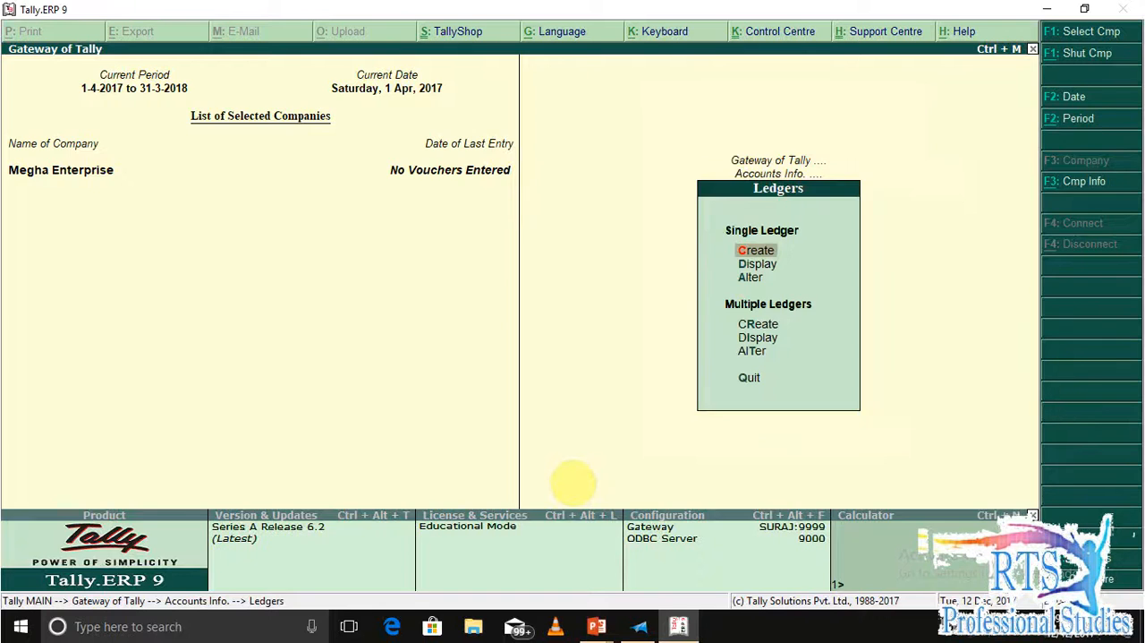
key(Return)
text(Cu)
key(BackSpace)
text(onveyanc)
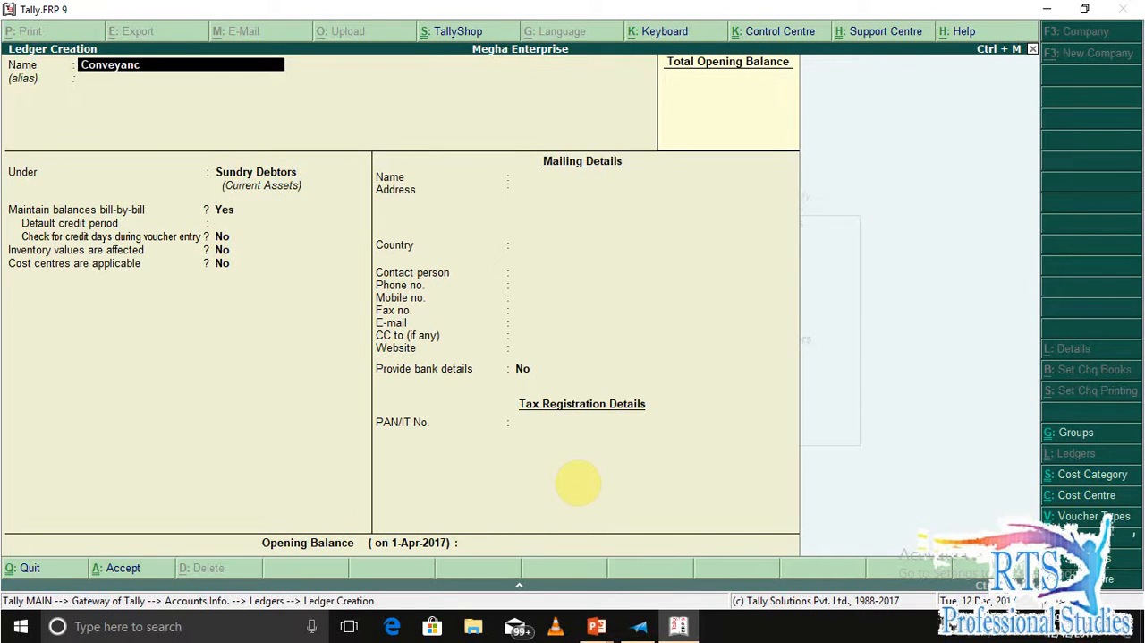
text(e)
key(Return)
key(Return)
Place the Conveyance ledger under Indirect Expenses, save it and return to the Gateway of Tally.
text(Ind)
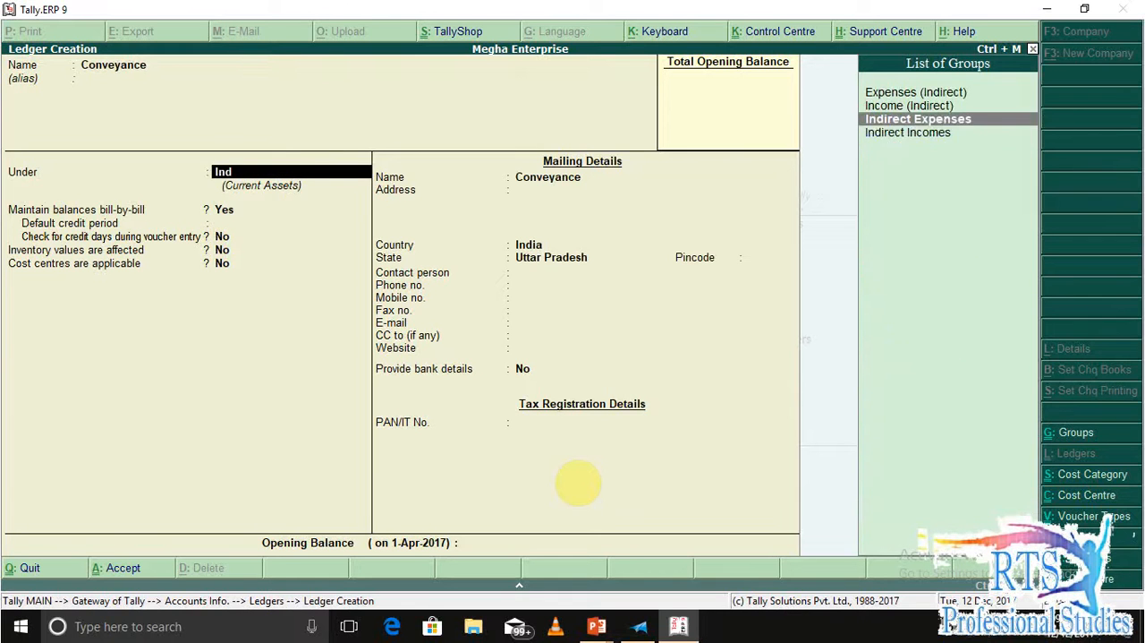
key(Return)
key(Return)
key(Return)
key(Escape)
key(Escape)
key(y)
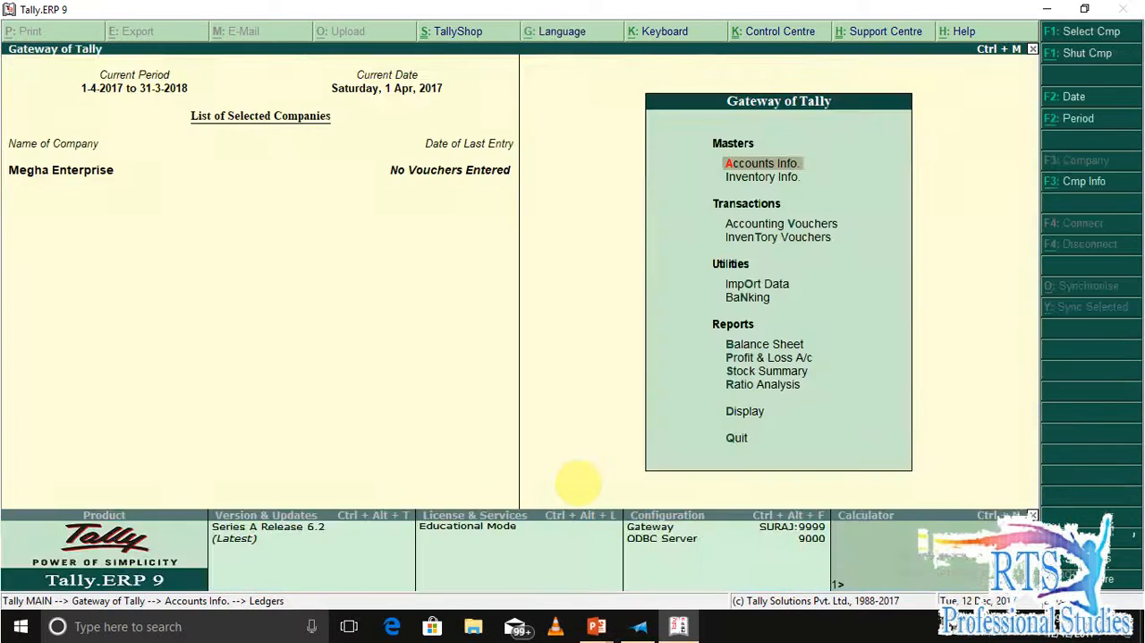
key(Escape)
key(Escape)
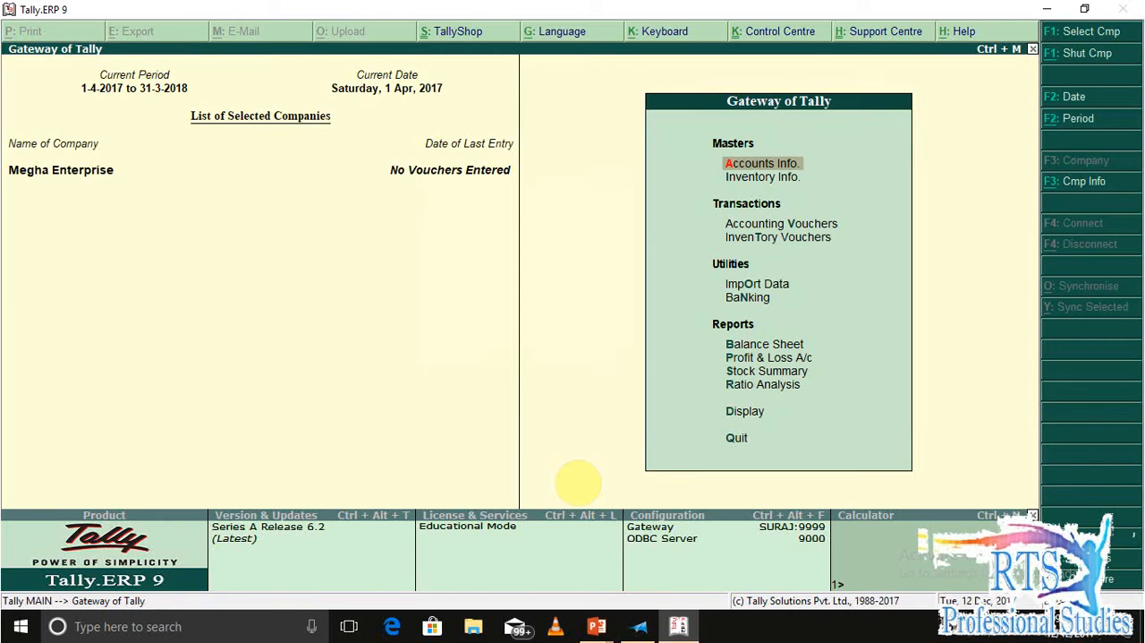
Start a payment voucher with the cost centre class Conveyance and Cash as the account.
key(v)
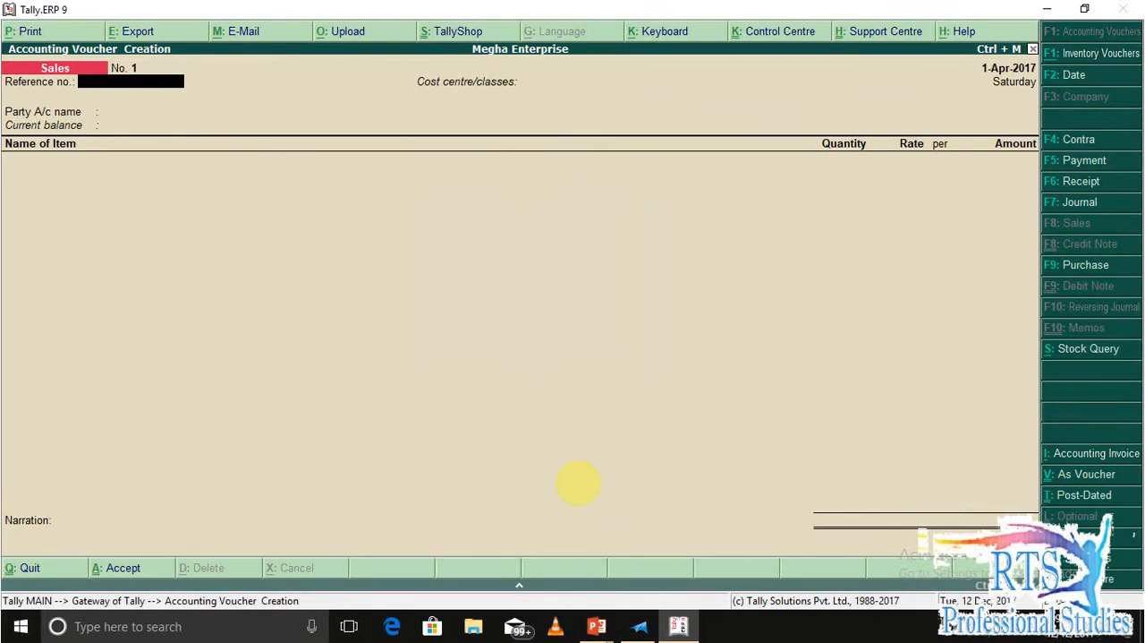
key(F5)
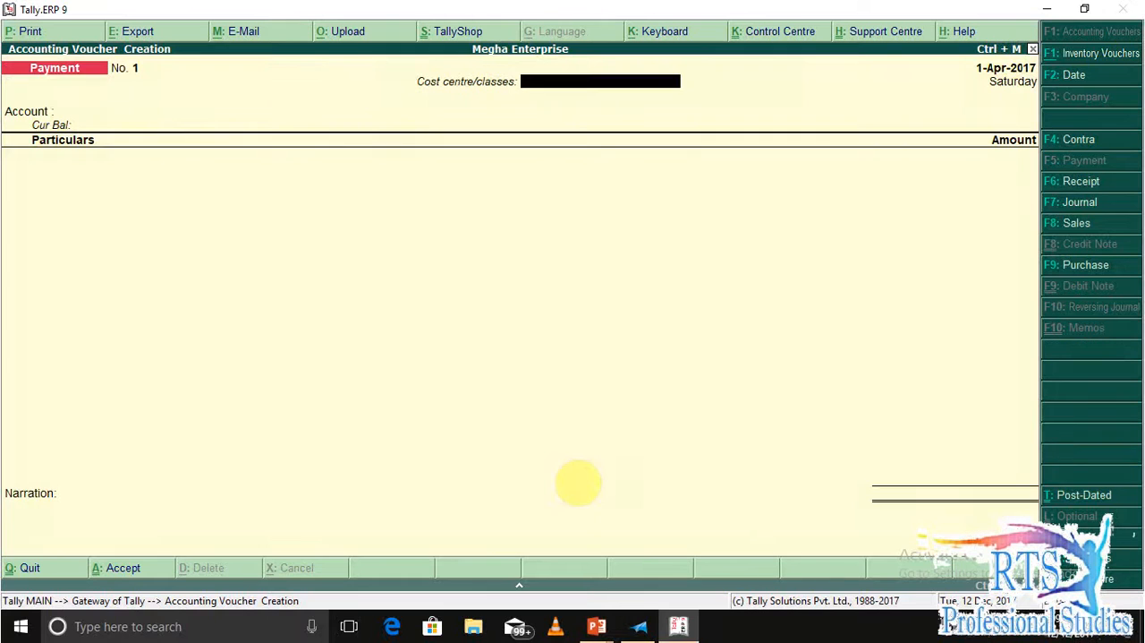
text(Conveyance)
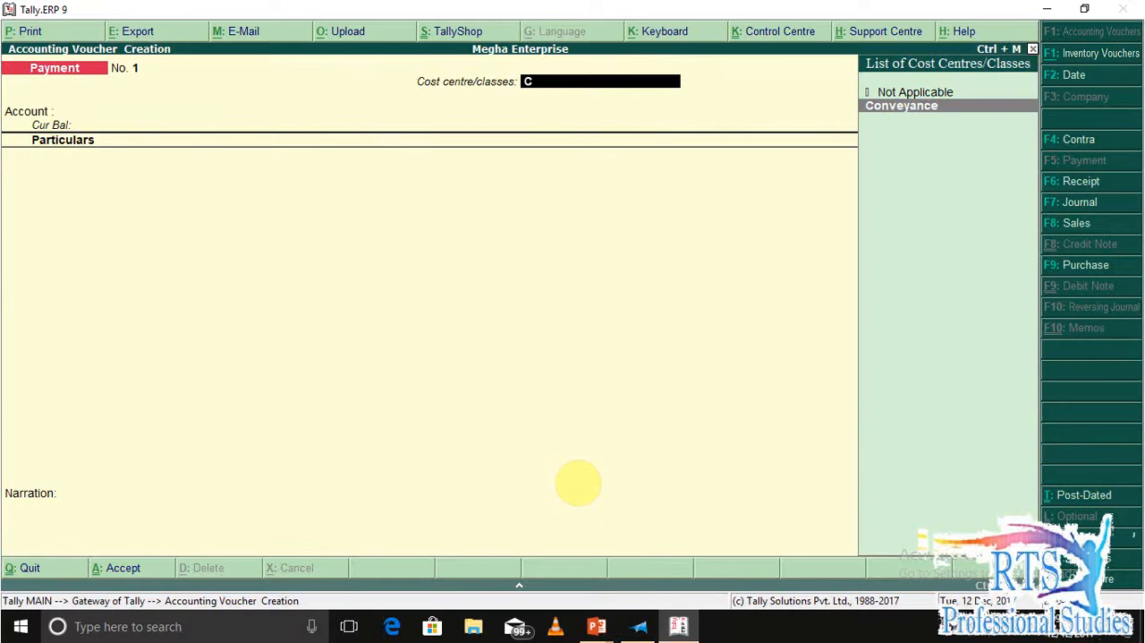
key(Return)
text(Cash)
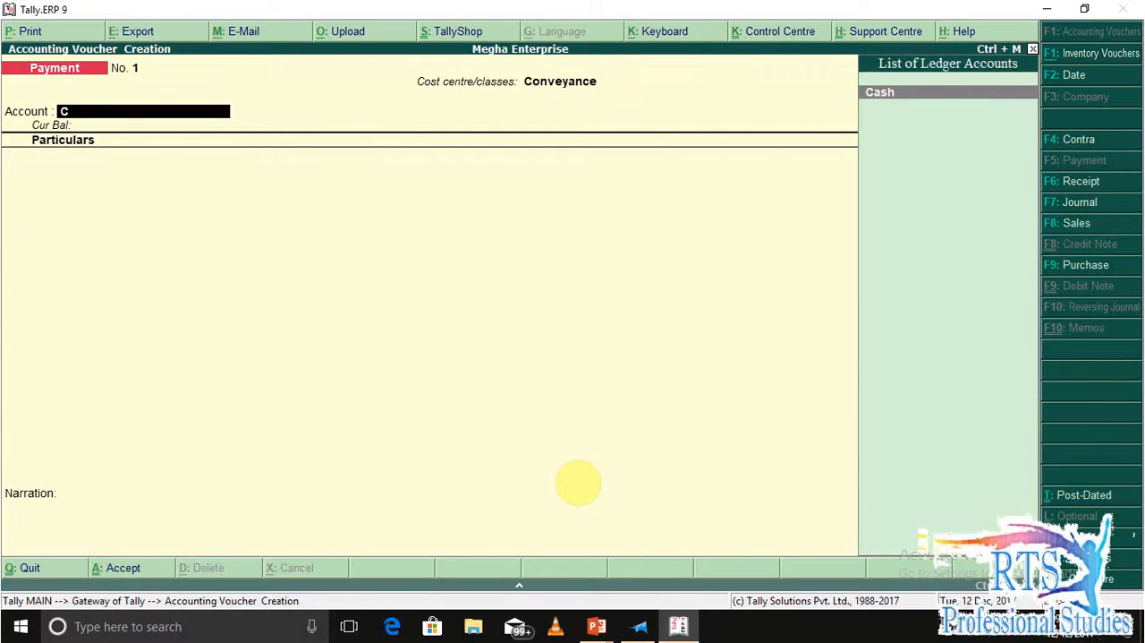
key(Return)
Enter the Conveyance ledger in the payment particulars with an amount of 10000.
text(Con)
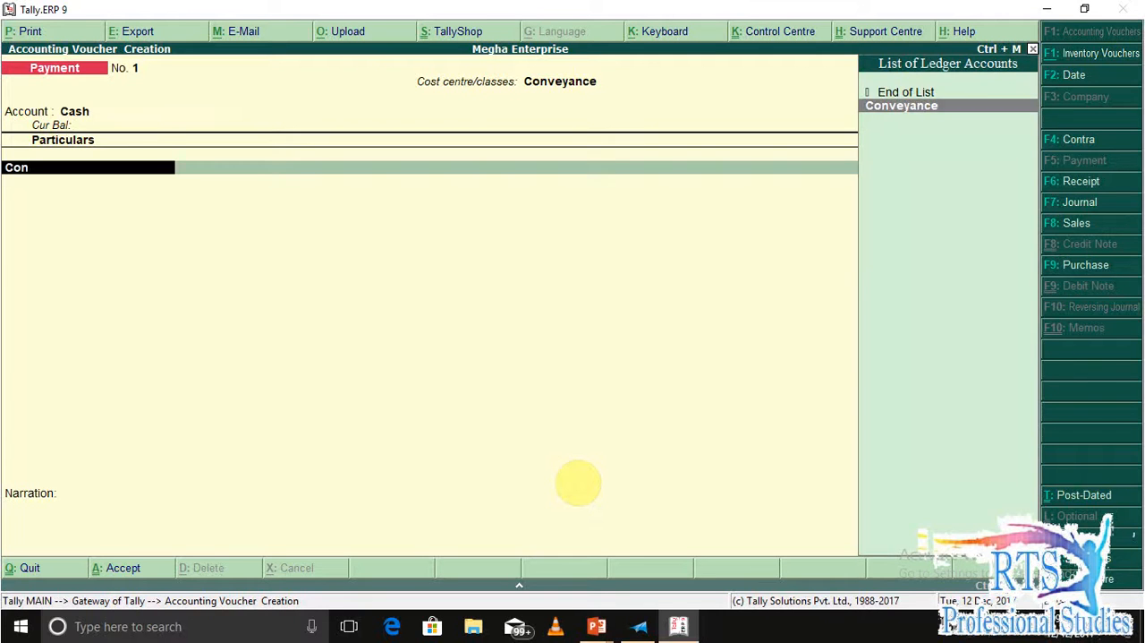
key(Return)
text(10000)
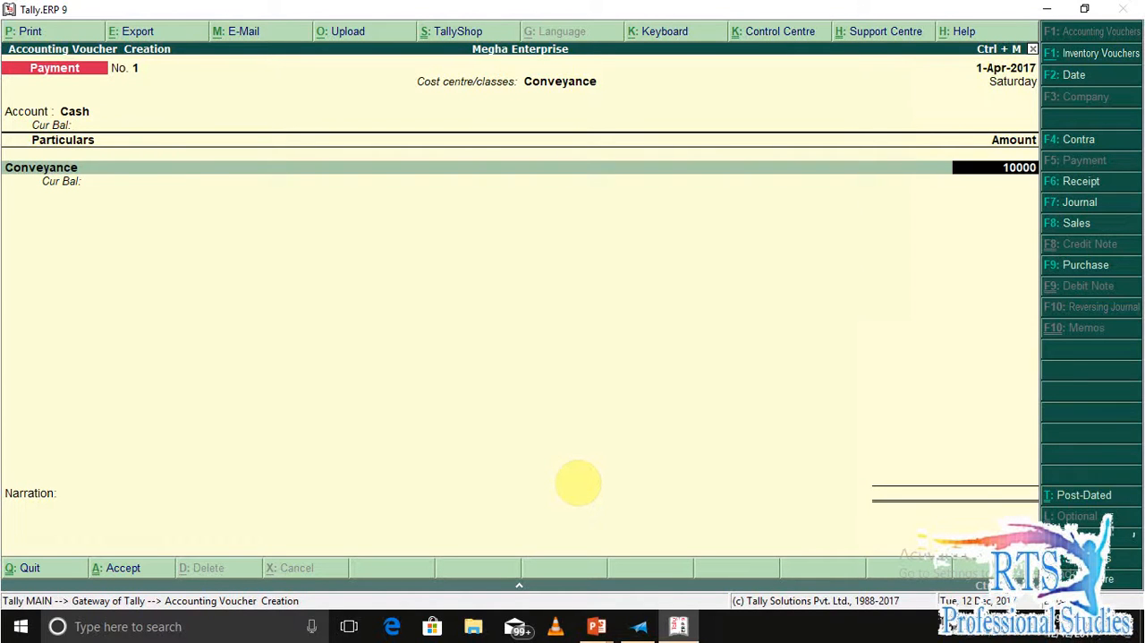
key(Return)
key(Return)
Enter the narration "being cash pay" and save the payment voucher.
text(beung)
key(BackSpace)
key(BackSpace)
key(BackSpace)
key(BackSpace)
key(BackSpace)
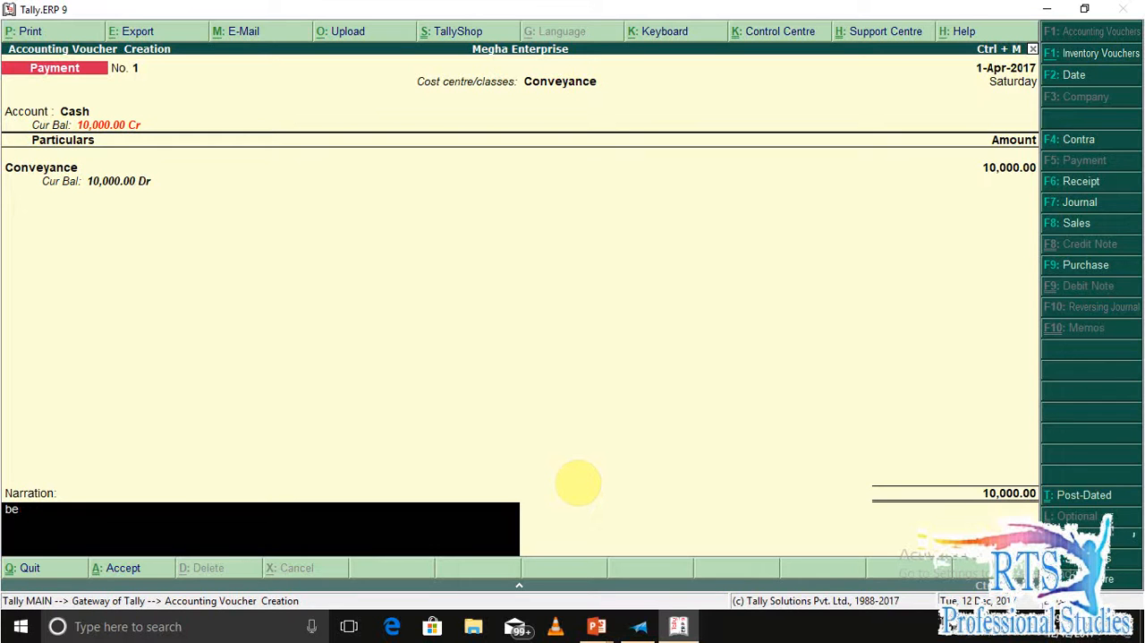
text(being cash pay)
key(Return)
key(Return)
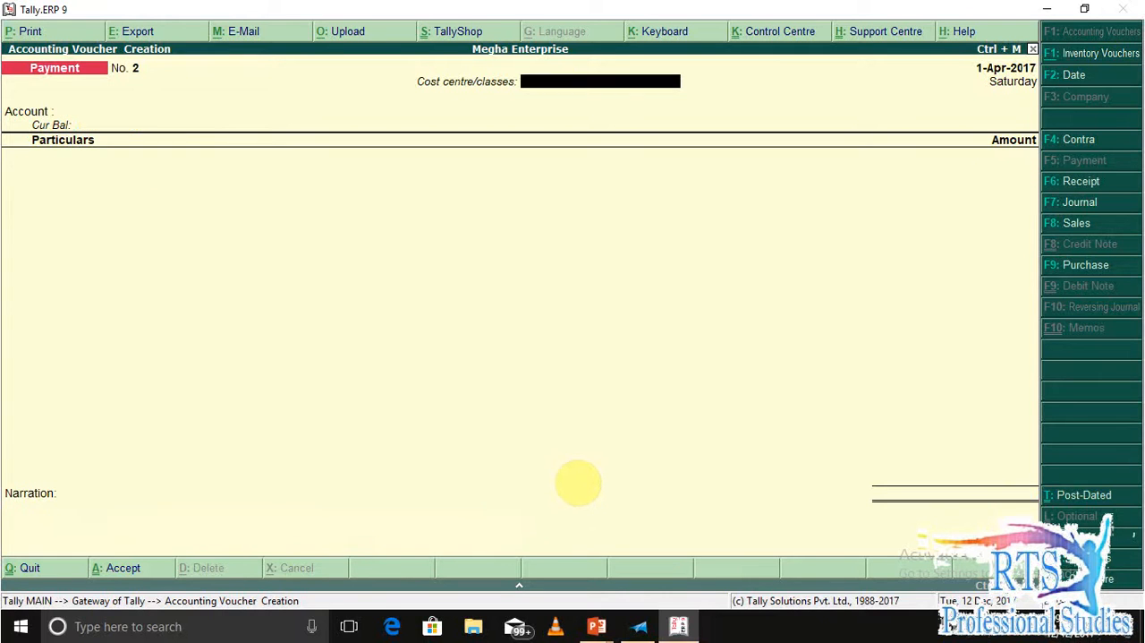
Reopen the saved conveyance payment voucher and set its date to 1-Dec-2017.
key(Page_Up)
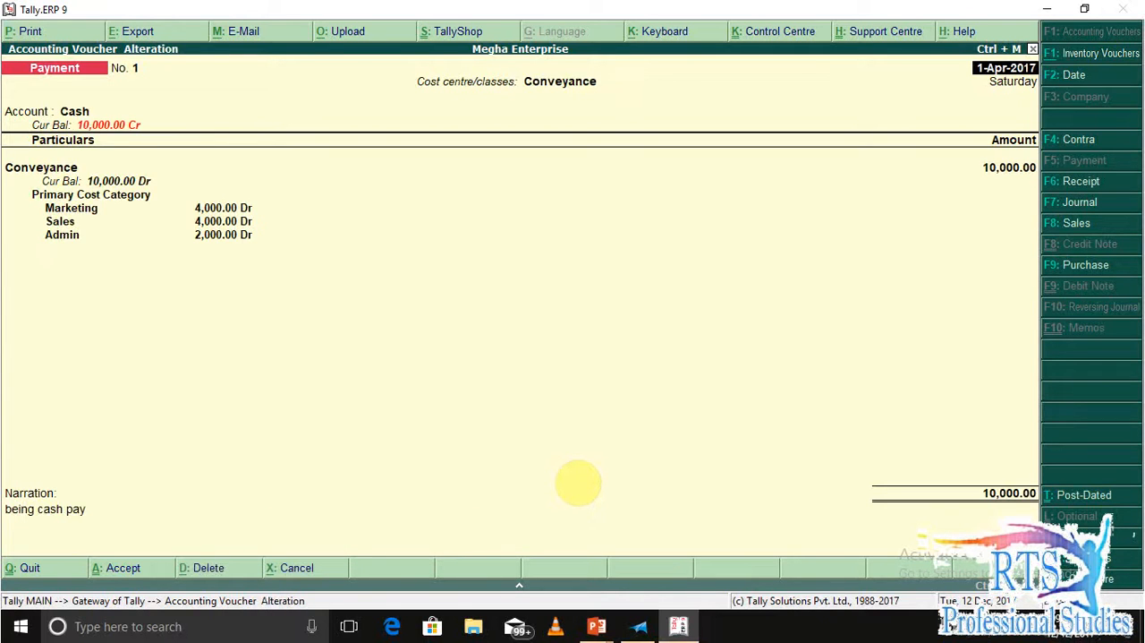
key(F2)
key(BackSpace)
text(1-12)
key(Return)
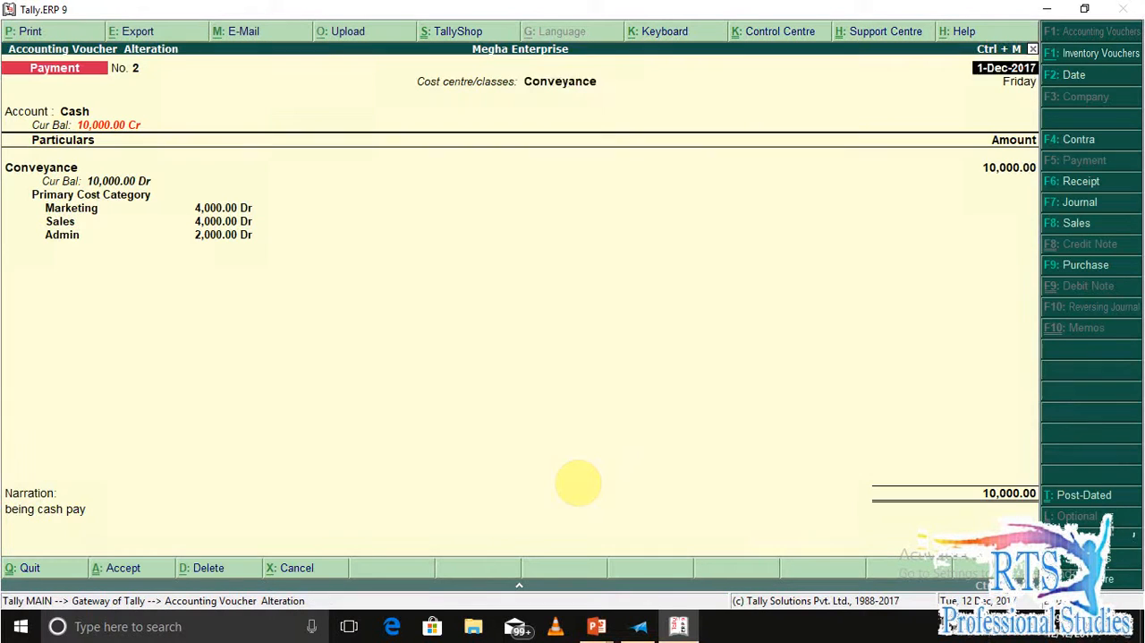
Save the altered conveyance payment voucher and return to the Gateway of Tally.
key(ctrl+a)
key(Escape)
key(Return)
key(d)
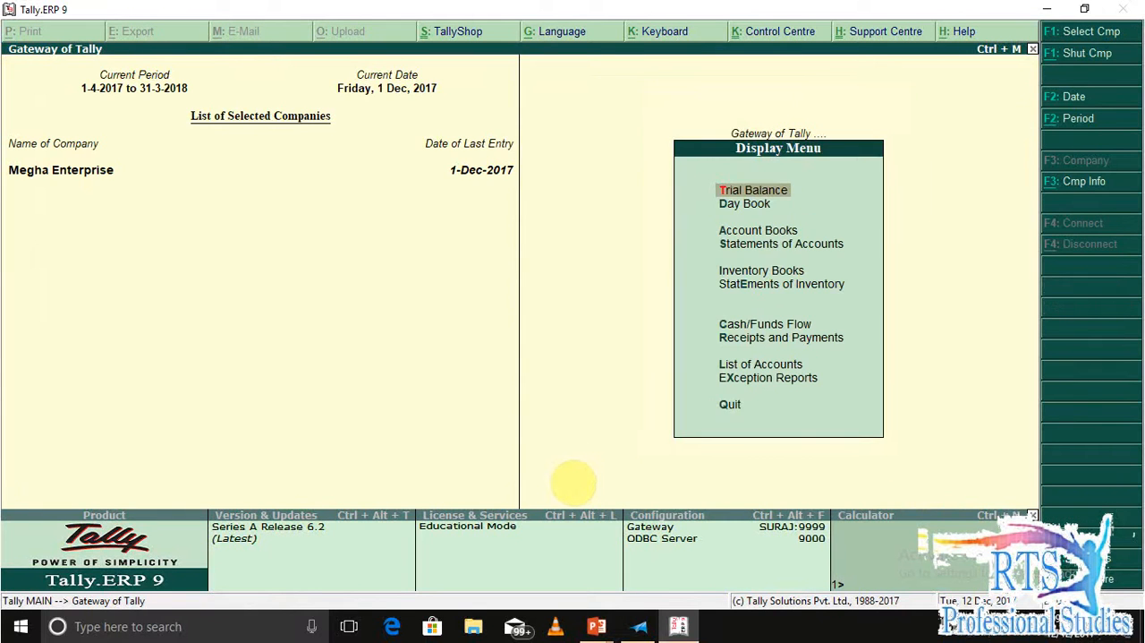
key(Escape)
key(Escape)
key(Escape)
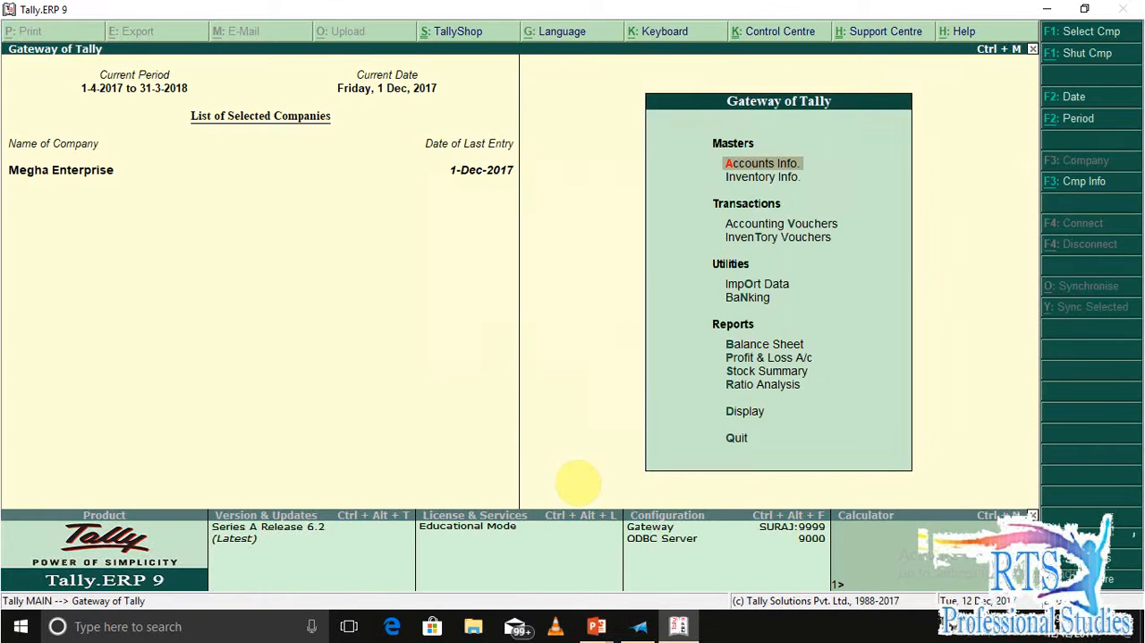
Display the cost centre Category Summary from the statements of accounts.
key(d)
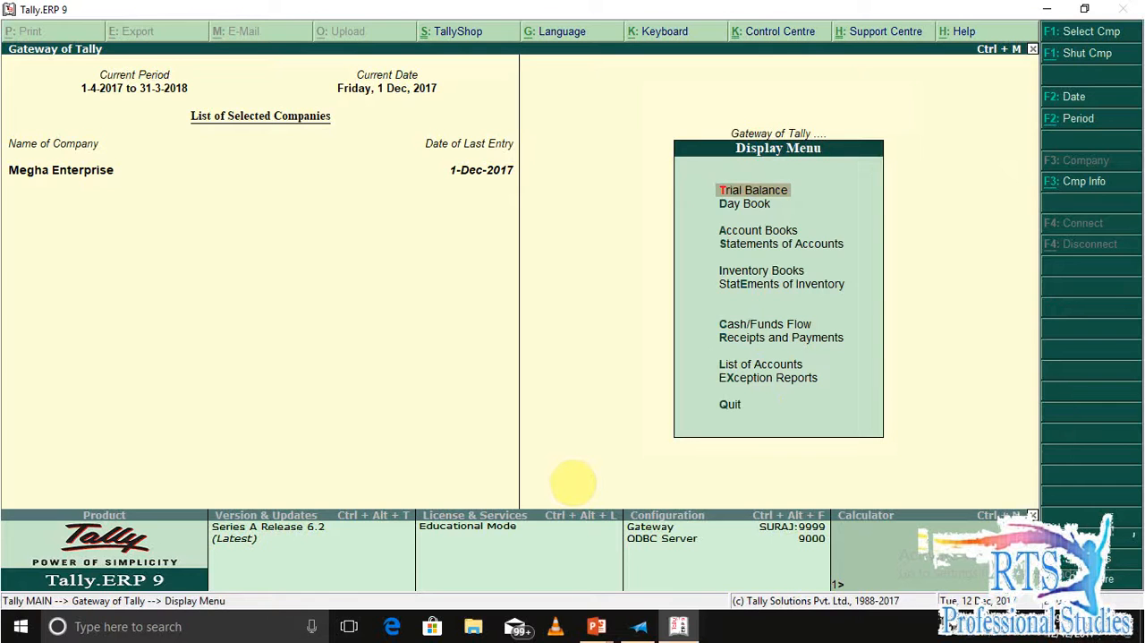
key(Escape)
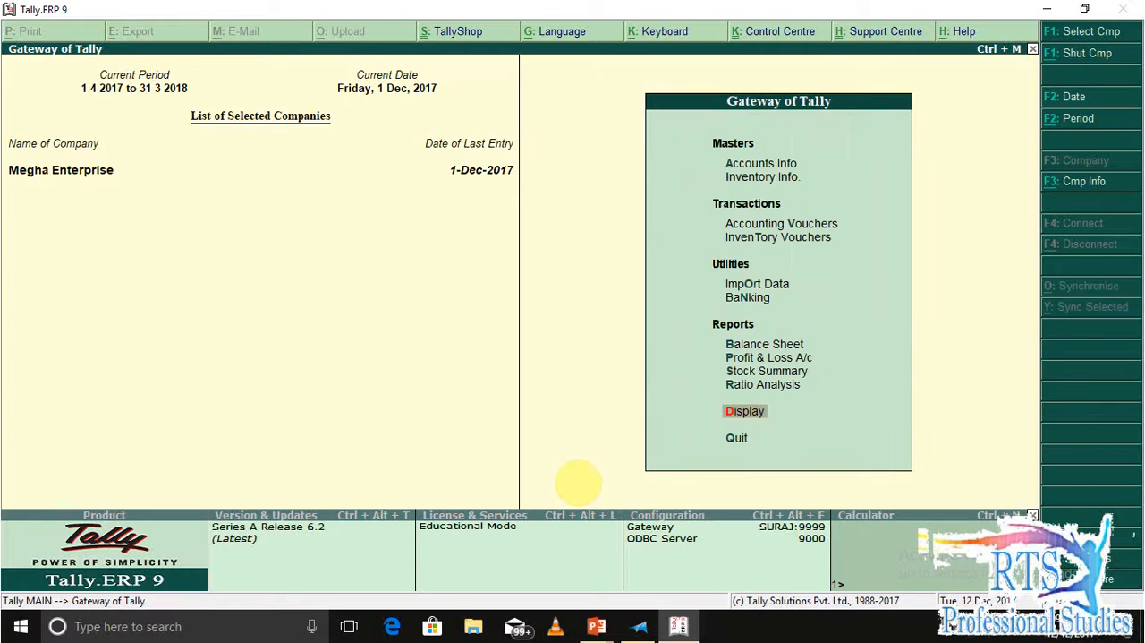
key(d)
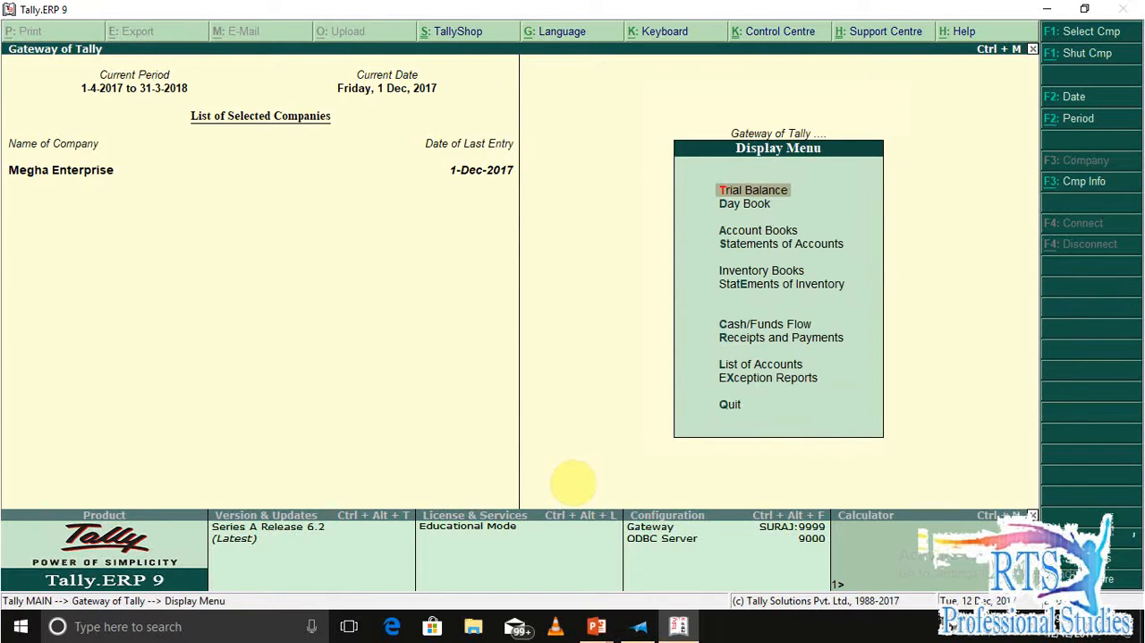
key(s)
key(Down)
key(Return)
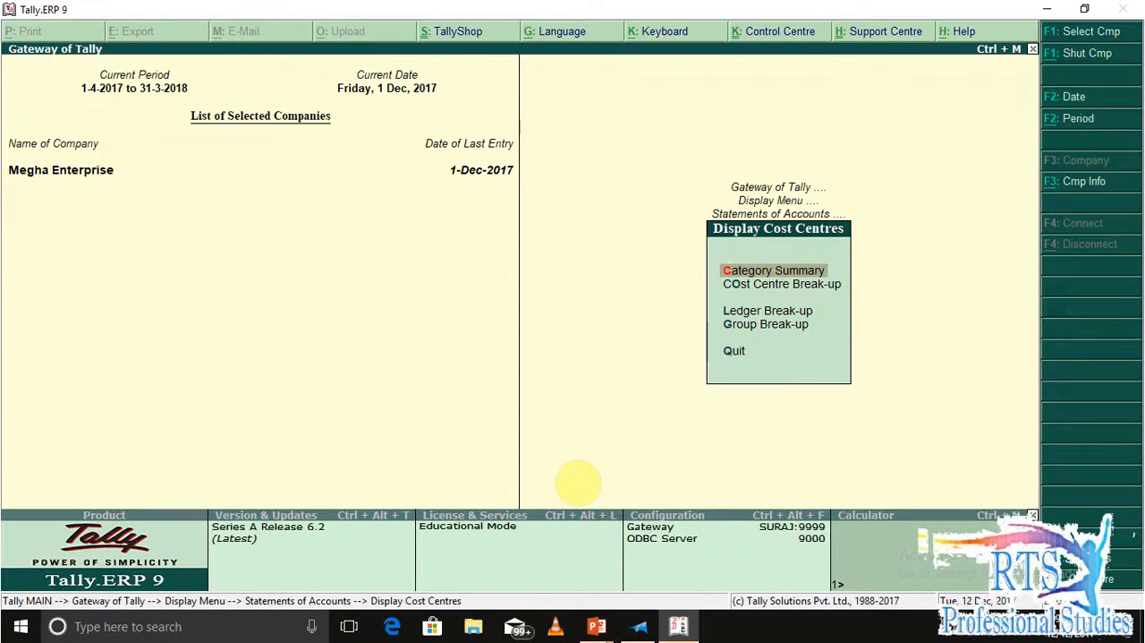
key(Return)
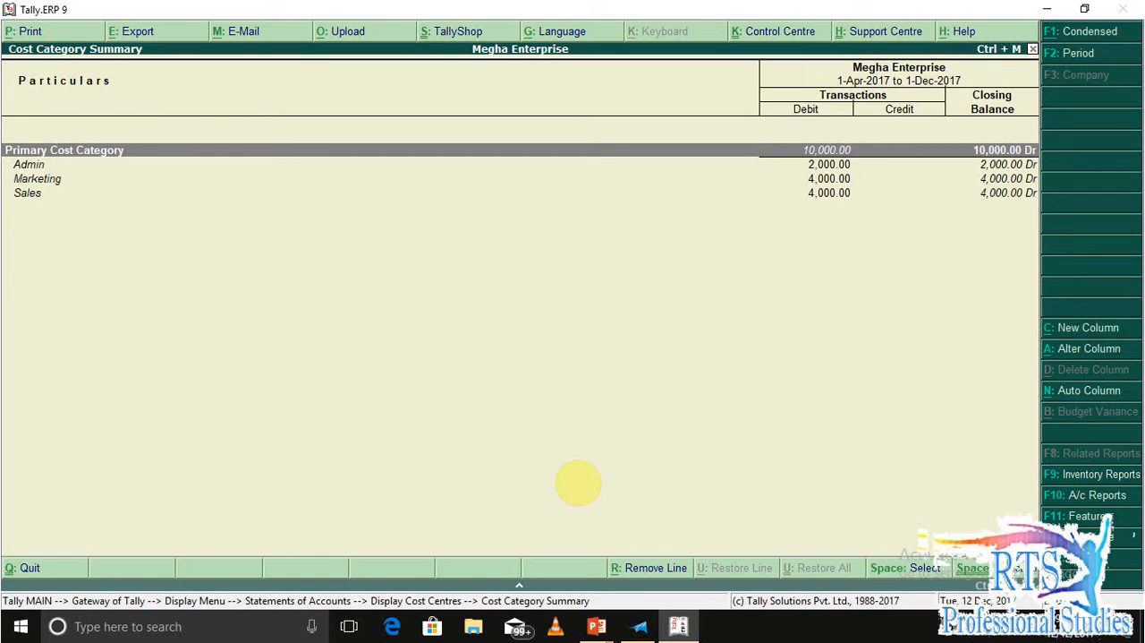
Examine the Admin, Marketing and Sales amounts in the Cost Category Summary, then close the report.
key(Down)
key(Down)
key(Down)
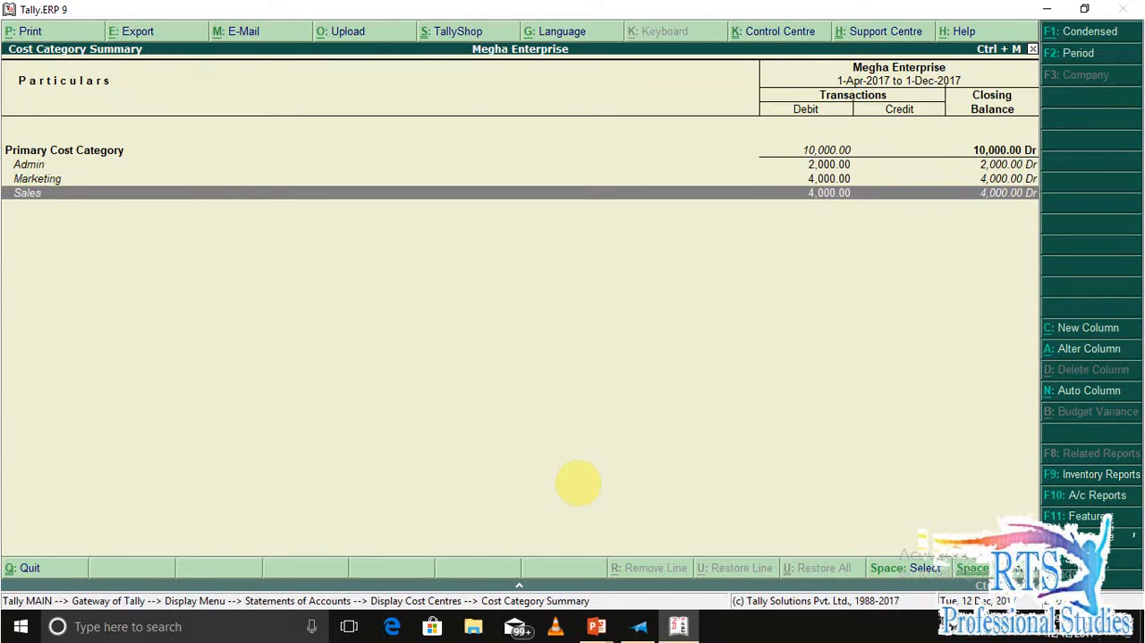
key(Up)
key(Up)
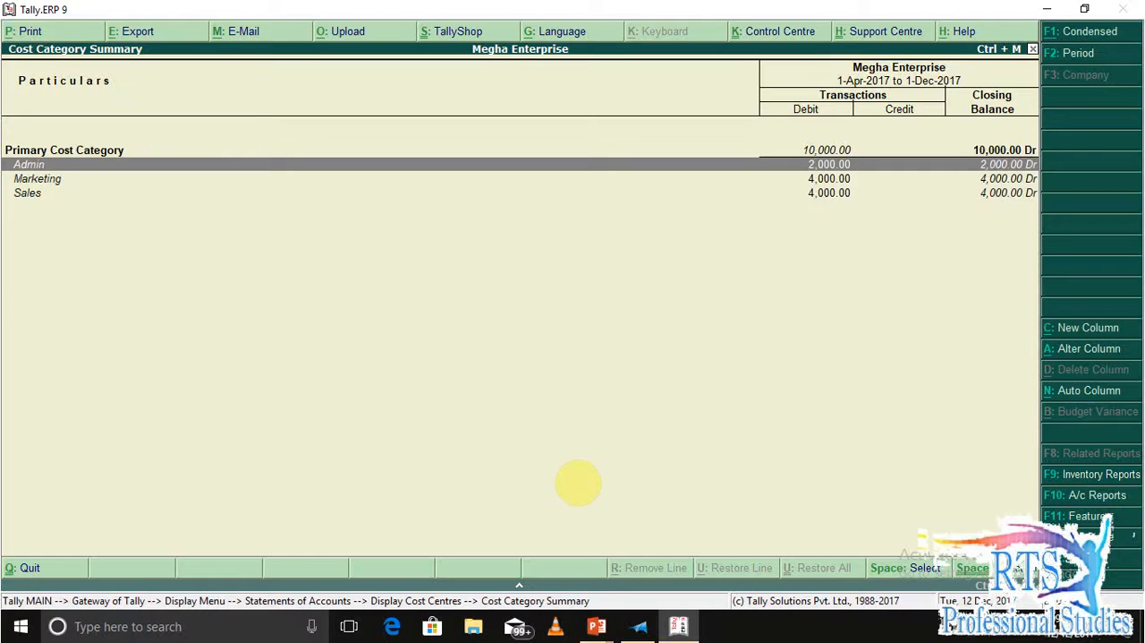
key(Down)
key(Down)
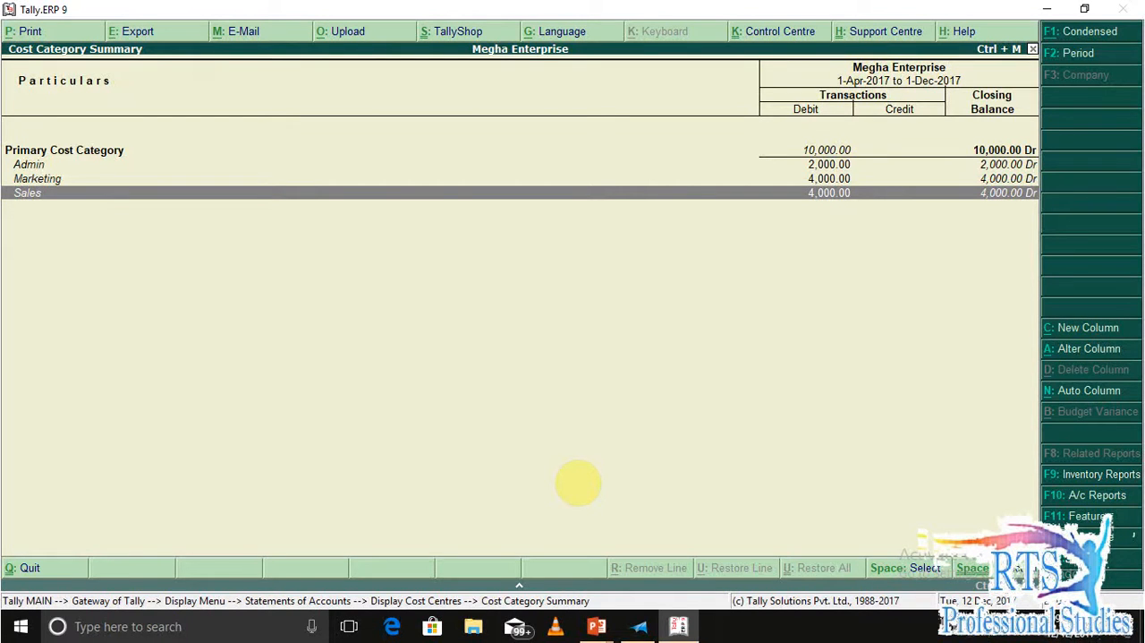
key(Escape)
key(Escape)
key(Escape)
key(Escape)
key(Escape)
key(Escape)
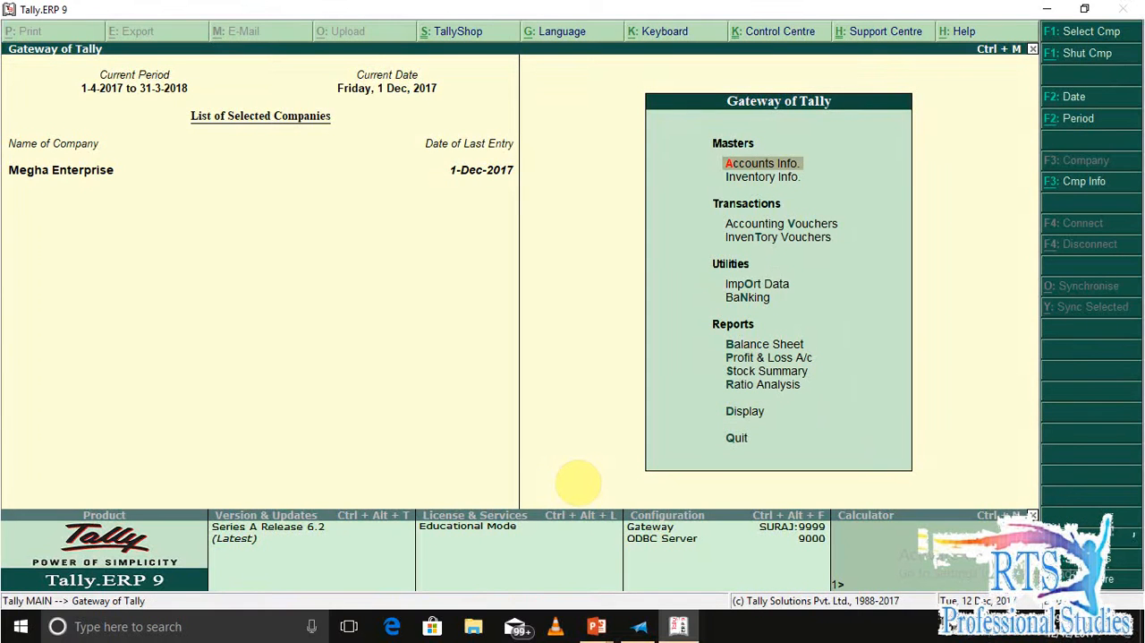
Switch to the Megha enterprise document in XPS Viewer and read questions 2 and 3.
key(alt+Tab)
scroll(443, 380, down, 3)
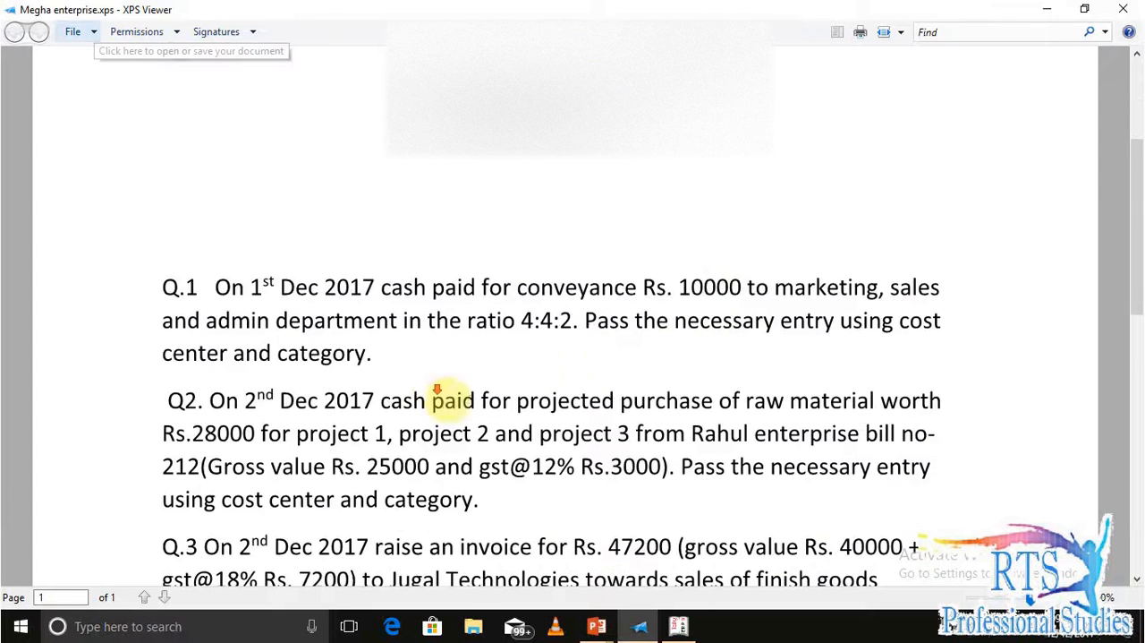
scroll(444, 383, down, 1)
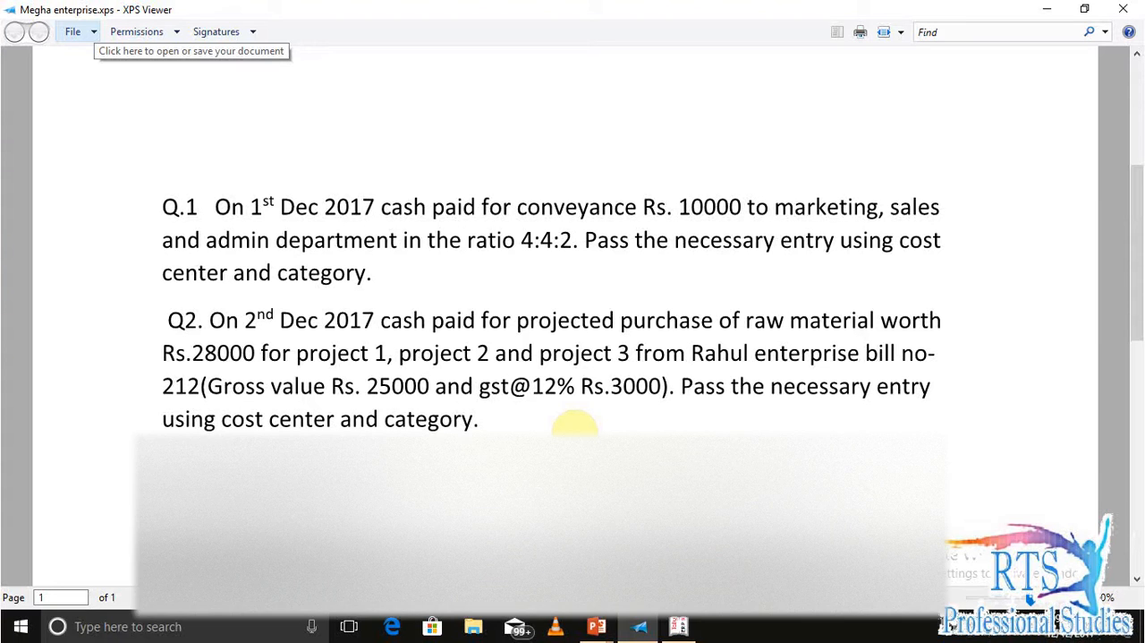
scroll(574, 425, down, 3)
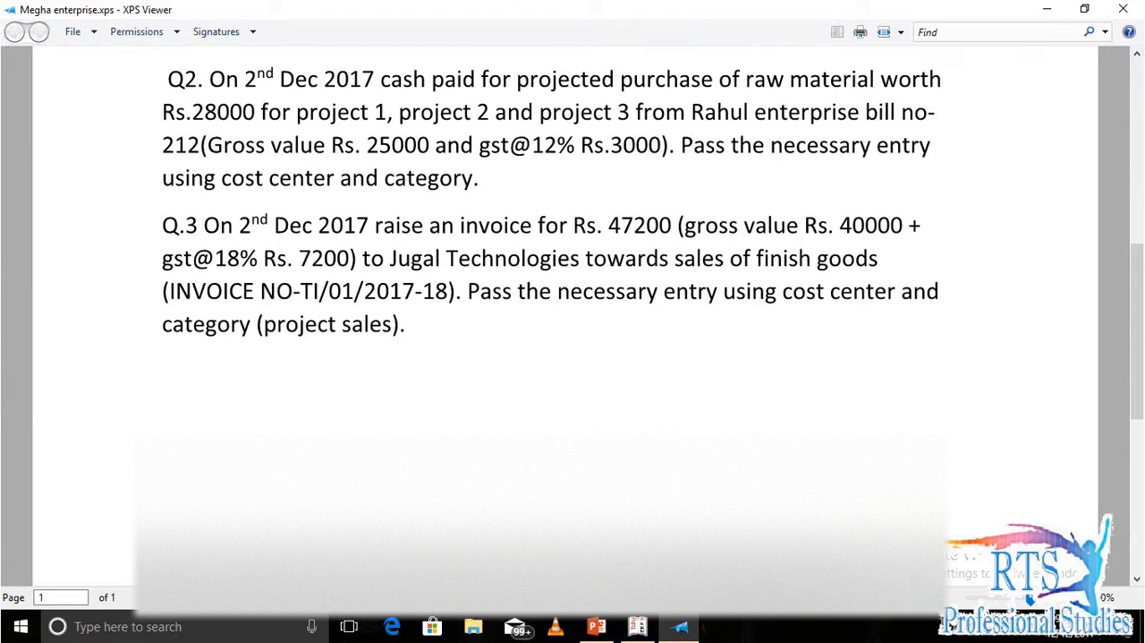
scroll(573, 322, down, 1)
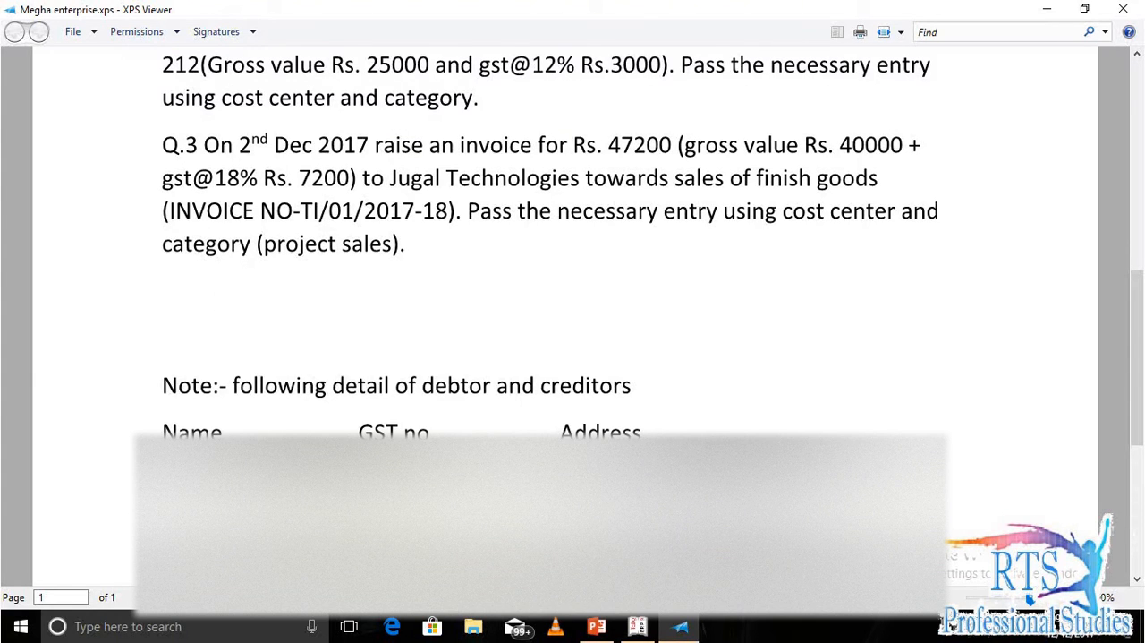
Switch back to Tally.ERP 9 and open the company's cost centre classes through the Accounting Features, ready for a new class.
key(alt+Tab)
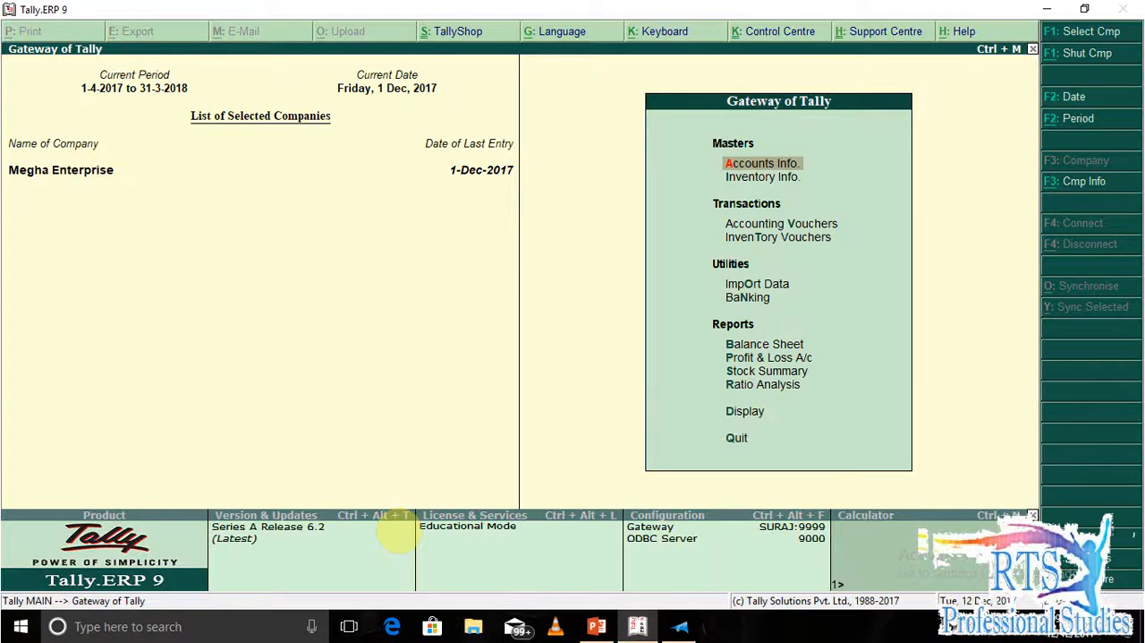
key(v)
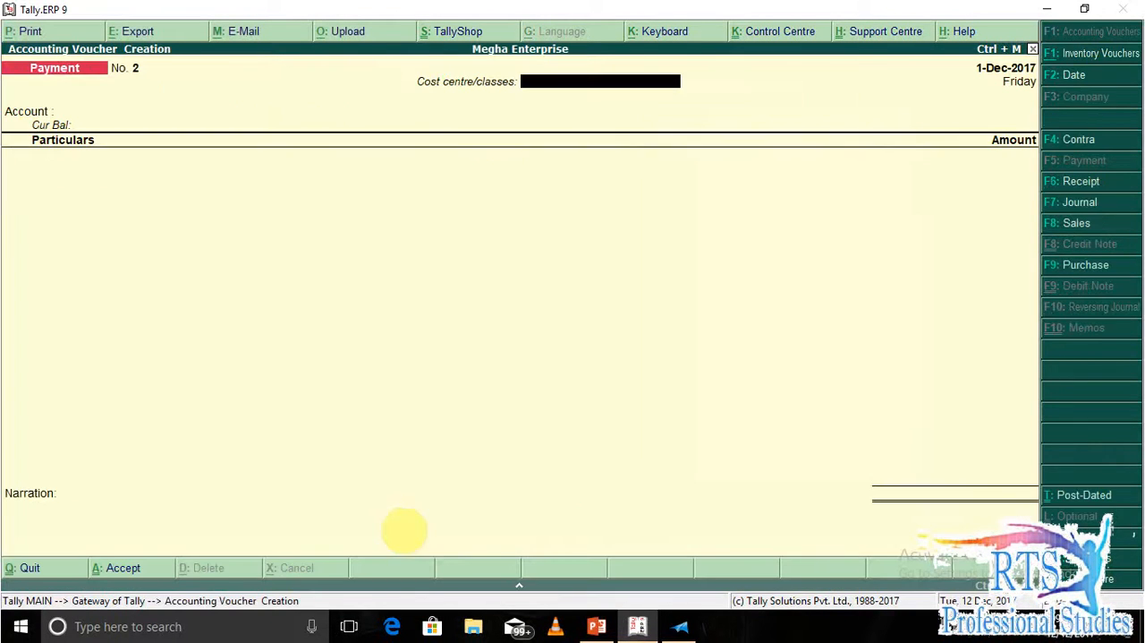
key(Escape)
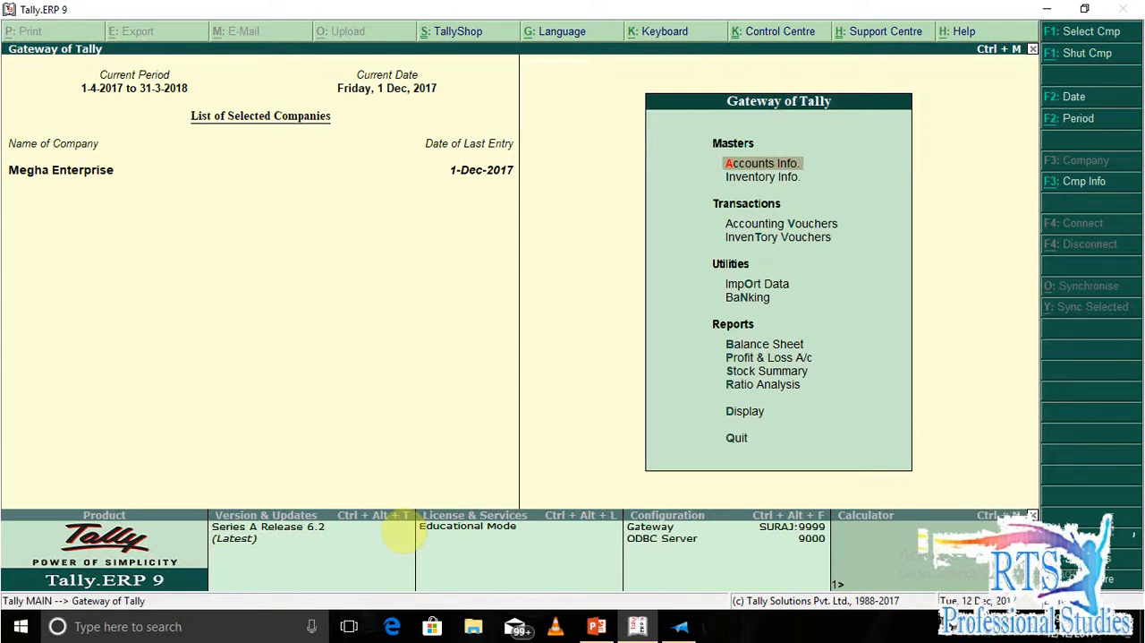
key(F11)
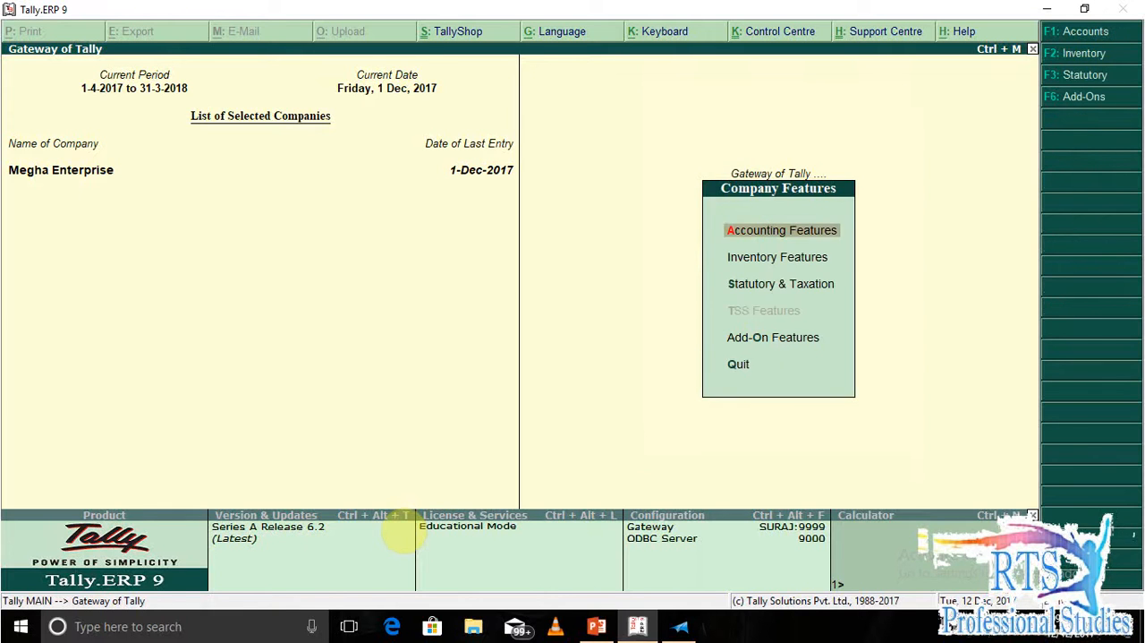
key(Return)
key(Return)
key(Return)
key(Return)
key(Return)
key(Return)
key(Return)
key(Return)
key(Return)
key(Return)
key(Return)
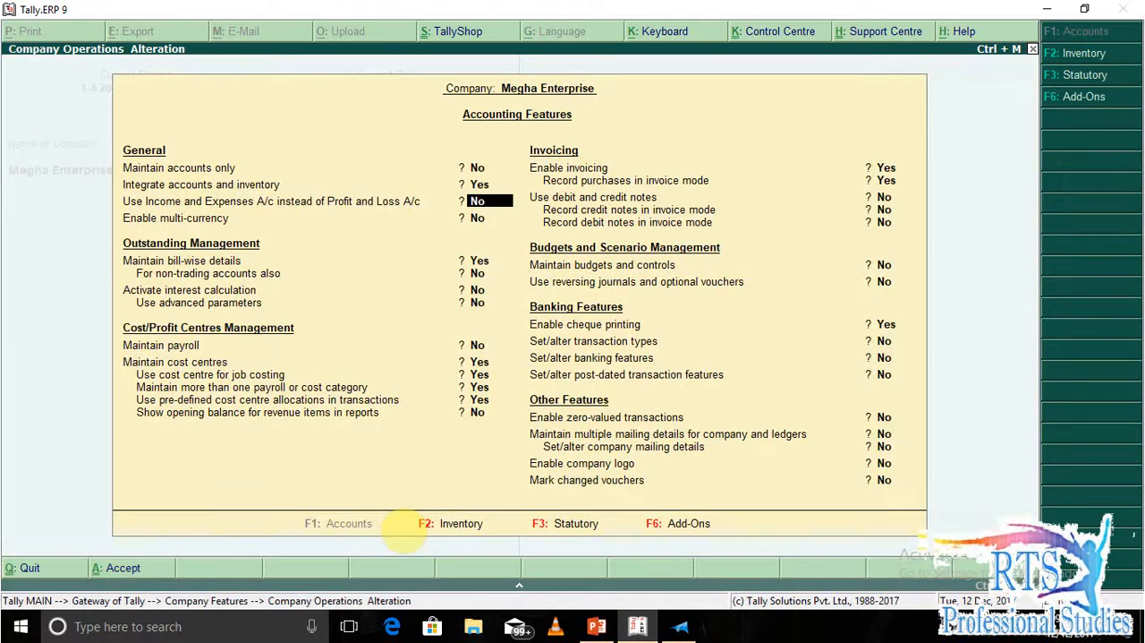
key(Return)
key(Return)
key(Return)
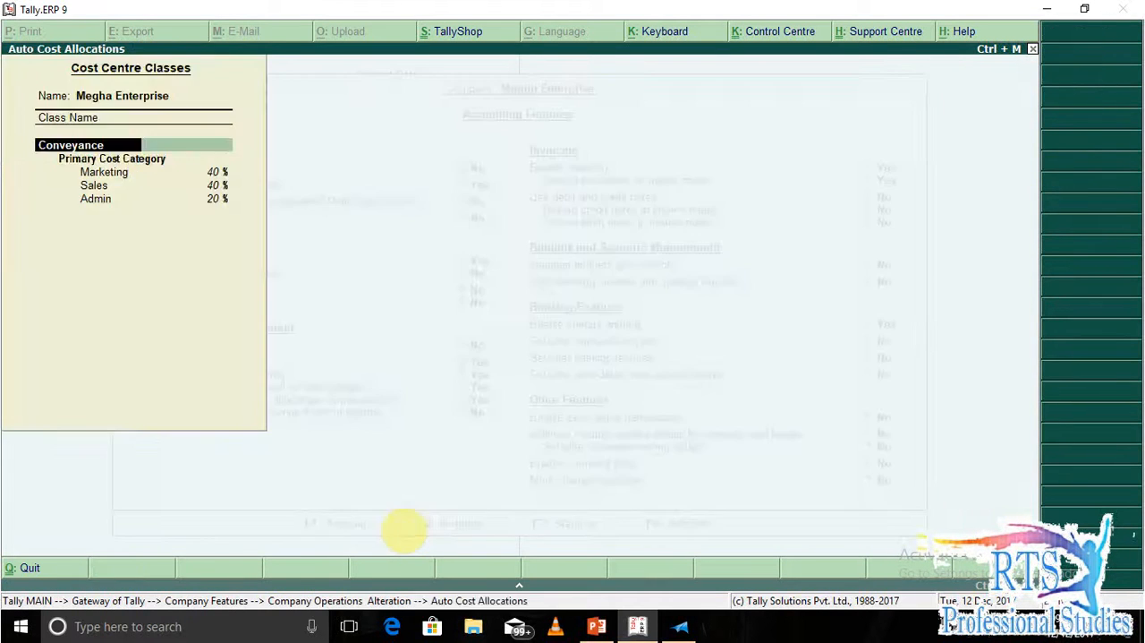
key(Return)
key(Return)
key(Return)
key(Return)
key(Return)
key(Return)
key(Return)
key(Return)
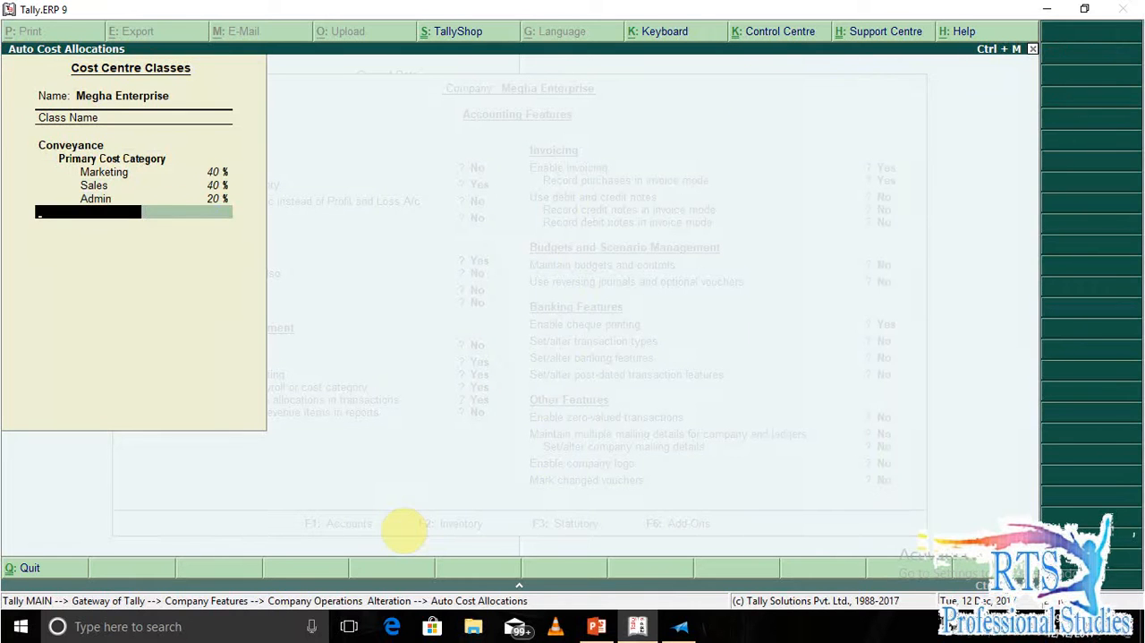
Add a cost centre class named Project and assign it the Primary Cost Category.
text(Project)
key(Return)
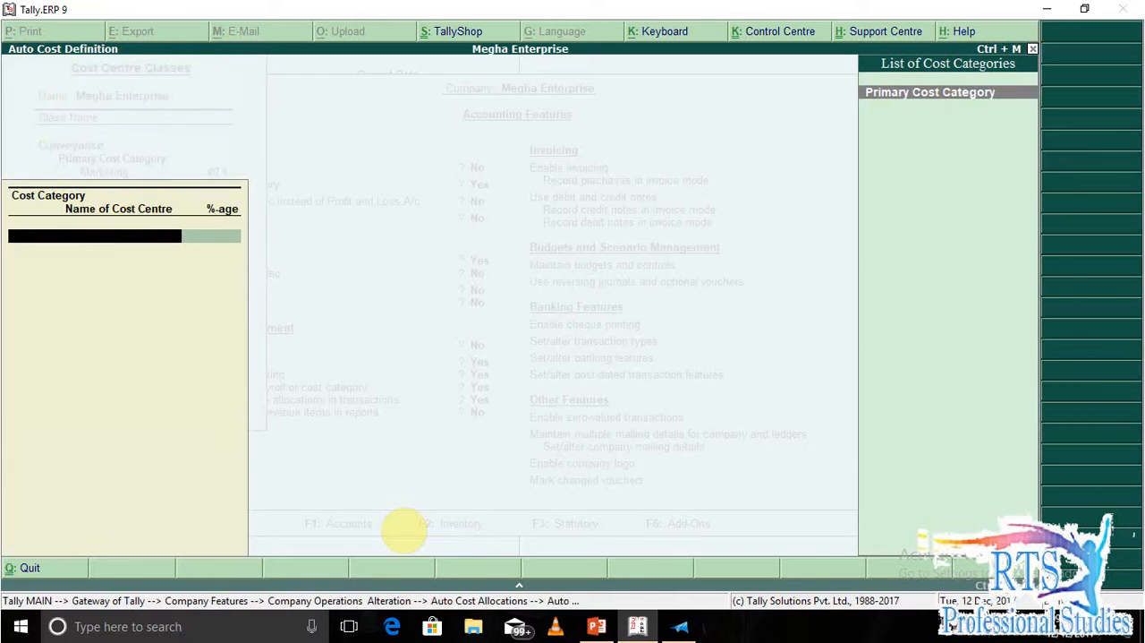
key(Return)
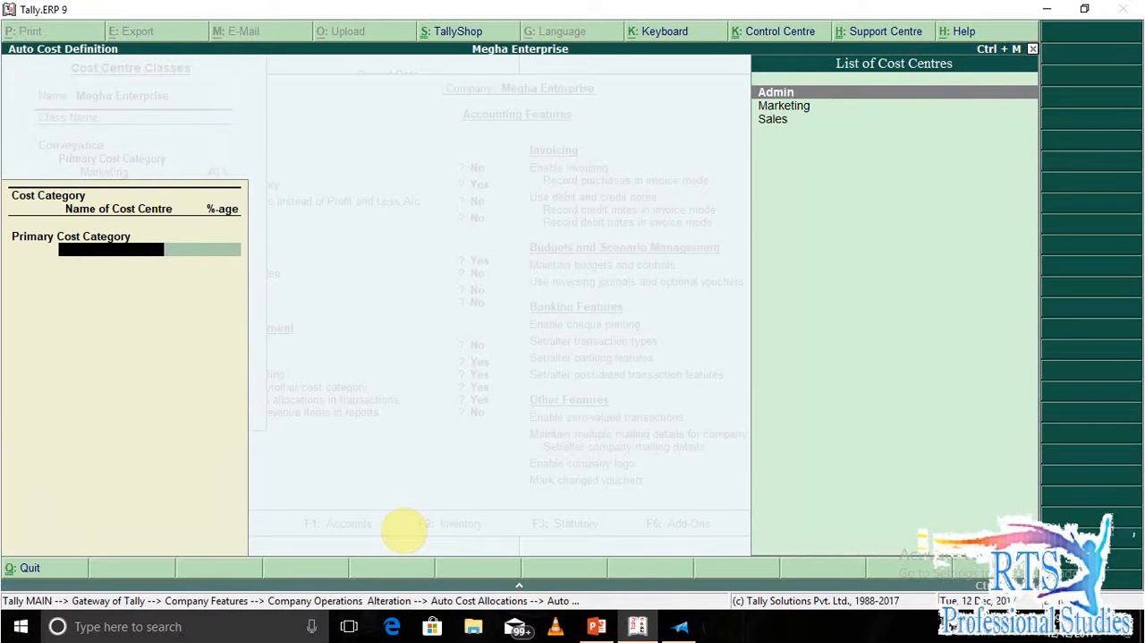
Create the cost centre Project 1 under Primary and allocate 40% to it in the Project class.
key(alt+c)
text(Pr)
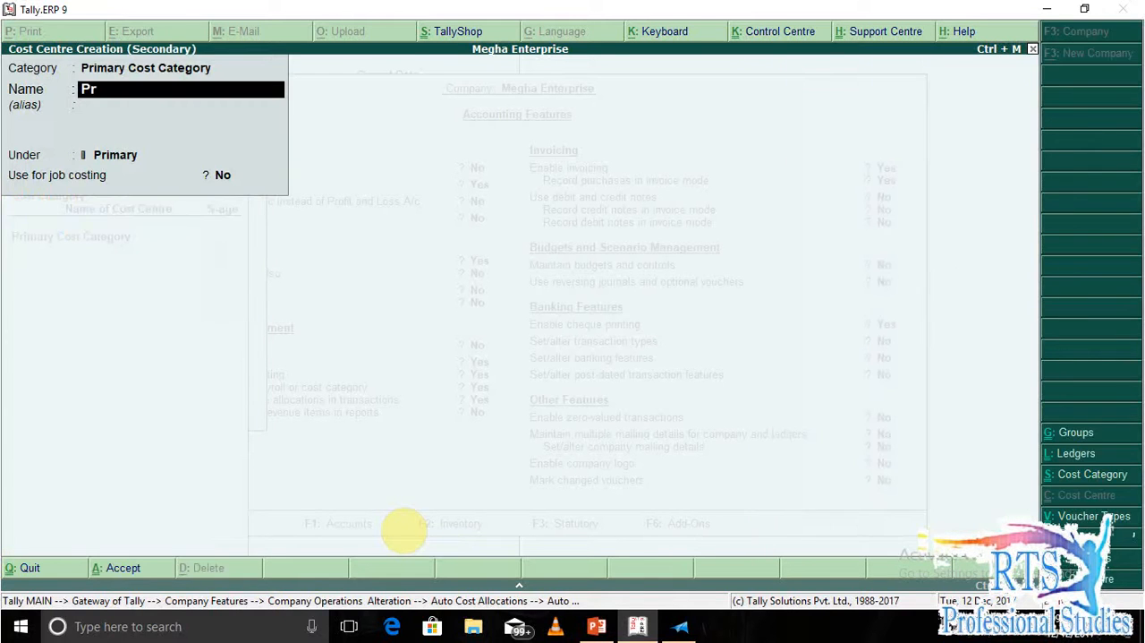
text(oject 1)
key(Return)
key(Return)
key(Return)
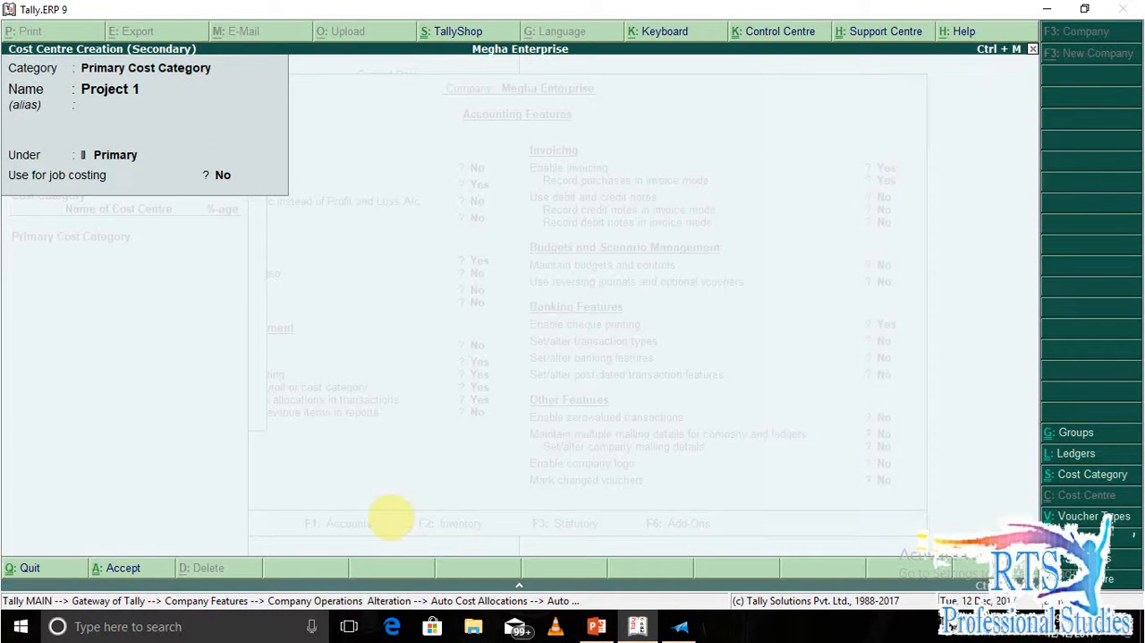
key(Return)
text(4)
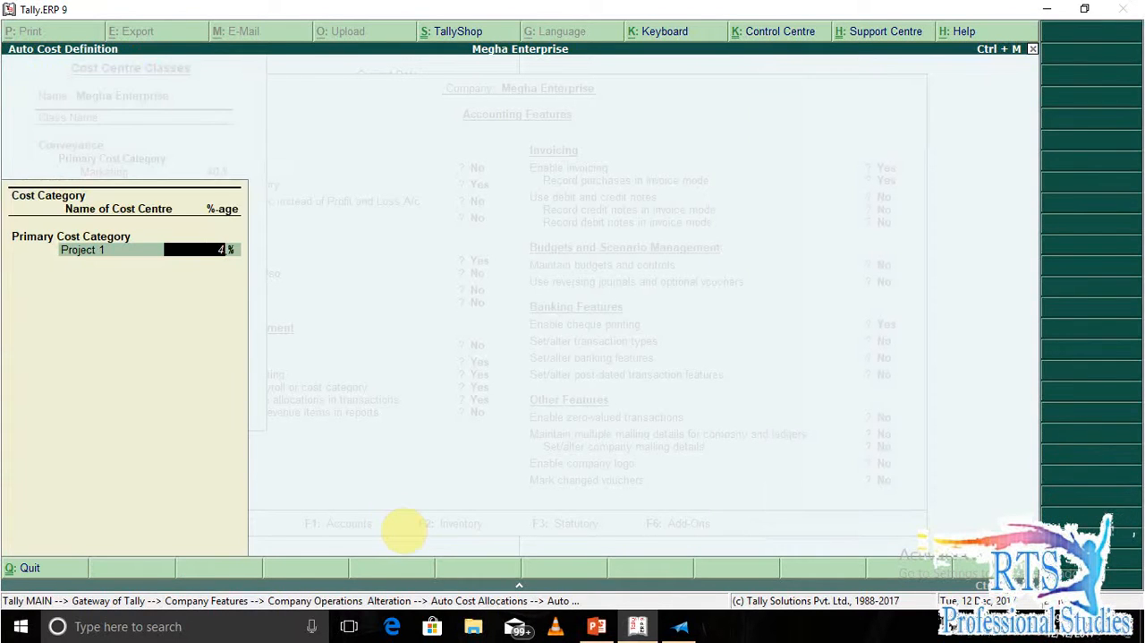
text(0)
key(Return)
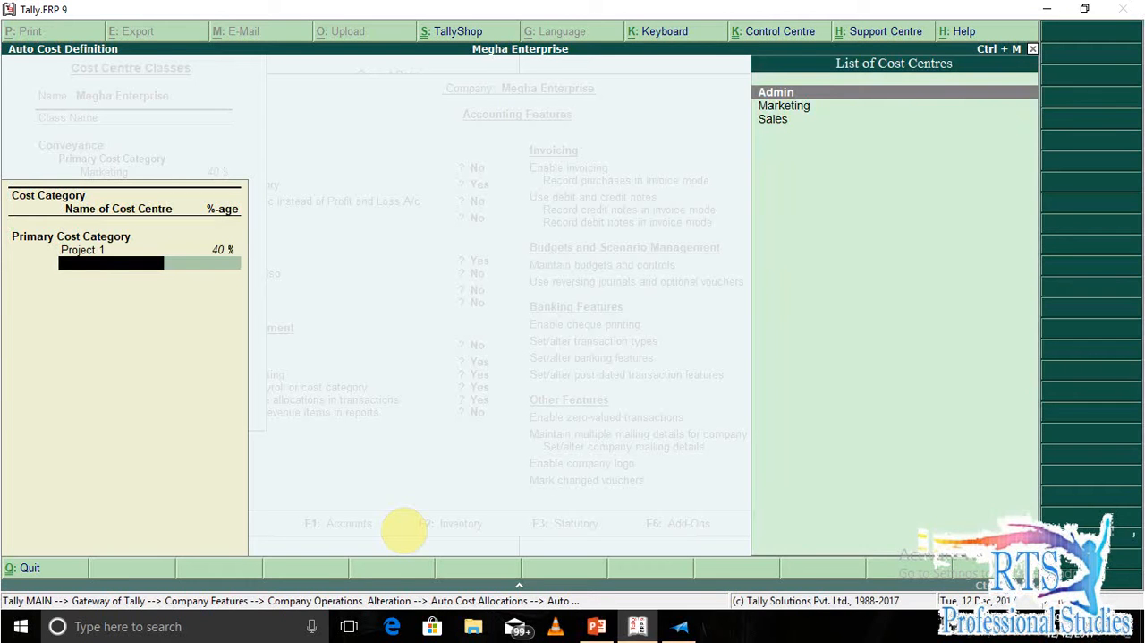
Create the cost centre Project 2 under Primary and allocate 30% to it in the Project class.
key(alt+c)
text(Project 2)
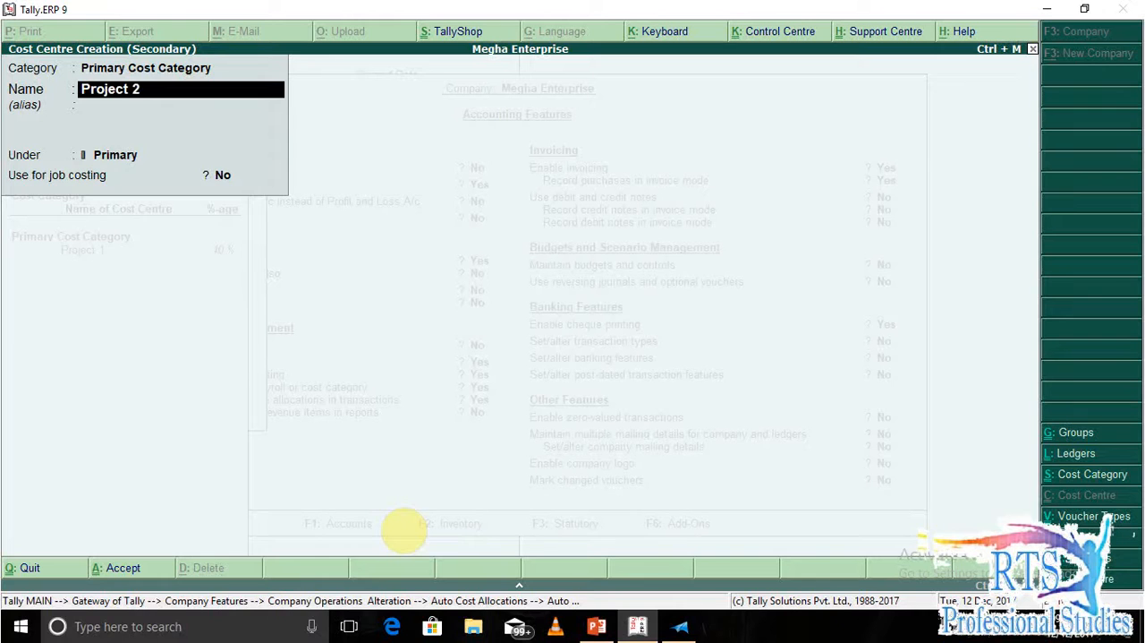
key(Return)
key(Return)
key(Return)
key(Return)
key(Return)
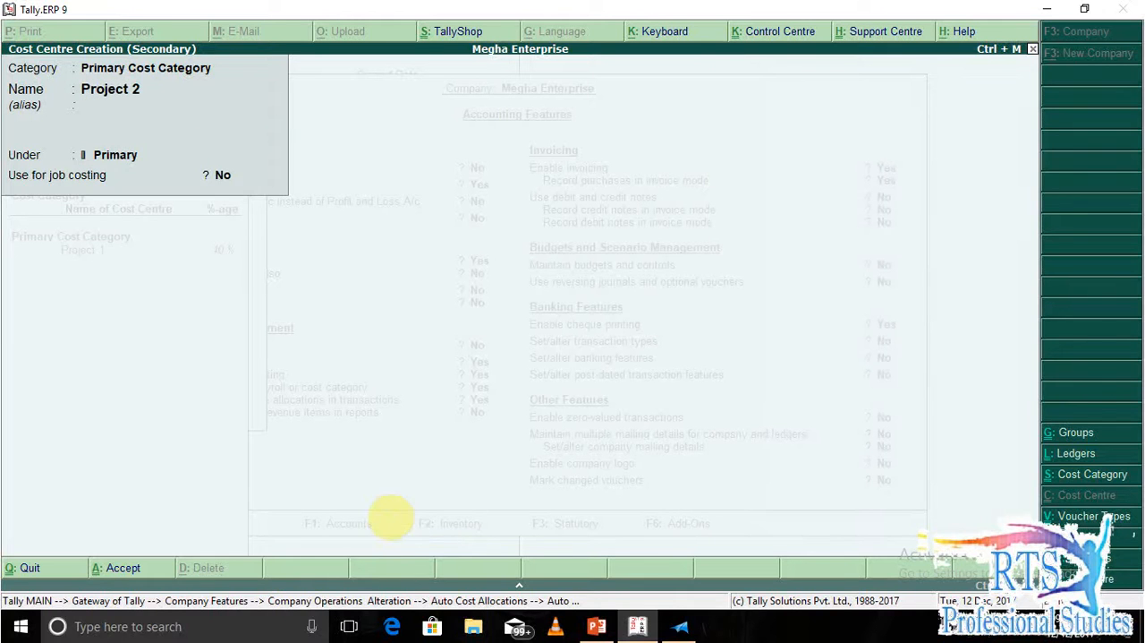
text(30)
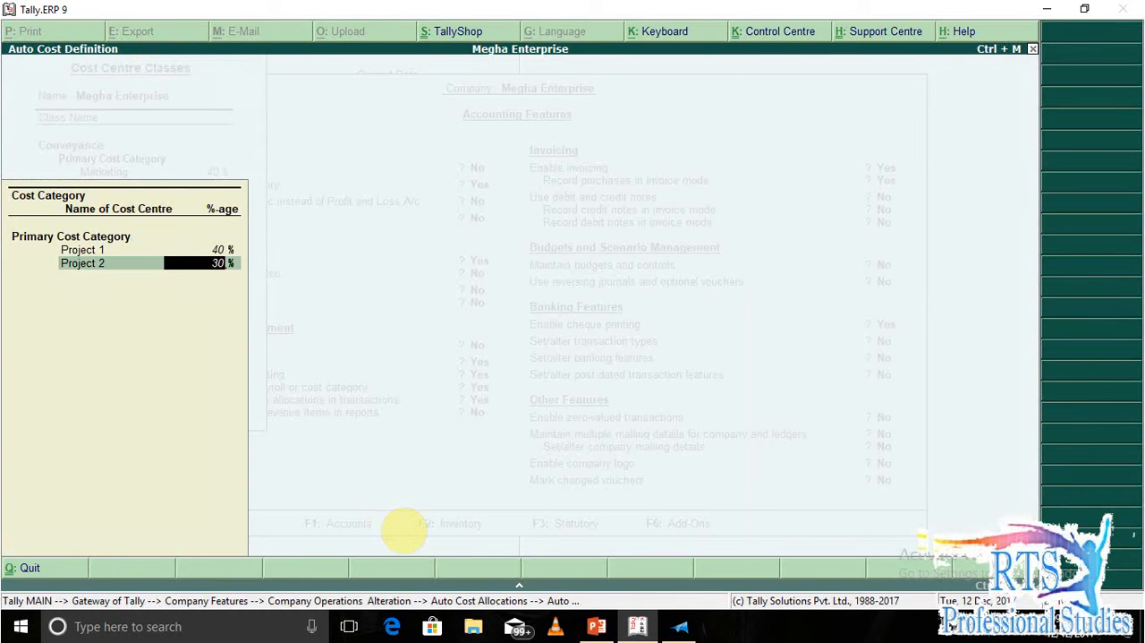
key(Return)
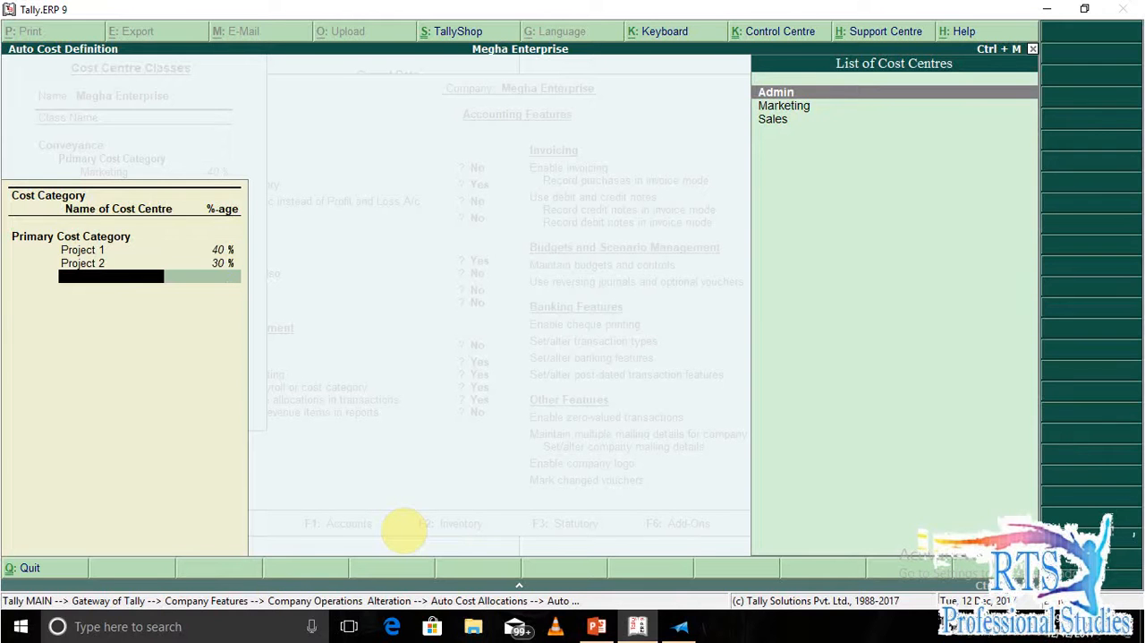
Create the cost centre Project 3 under Primary and allocate the remaining 30% to it in the Project class.
key(alt+c)
text(Pr)
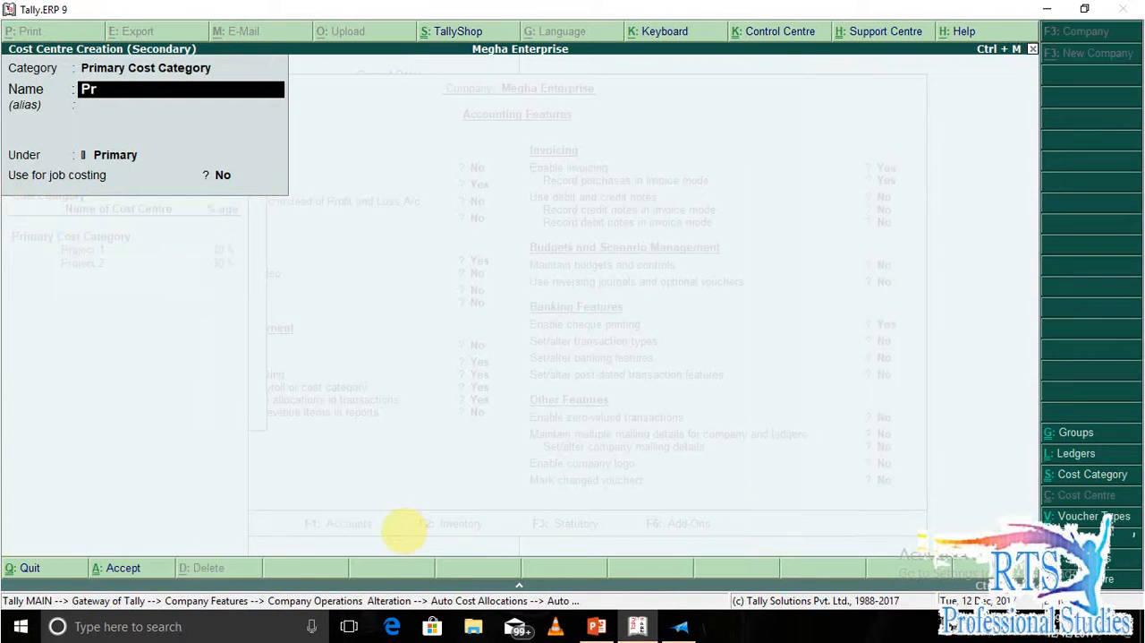
text(oject)
key(Return)
key(Return)
key(BackSpace)
key(BackSpace)
text(Project 3)
key(Return)
key(Return)
key(Return)
key(Return)
key(Return)
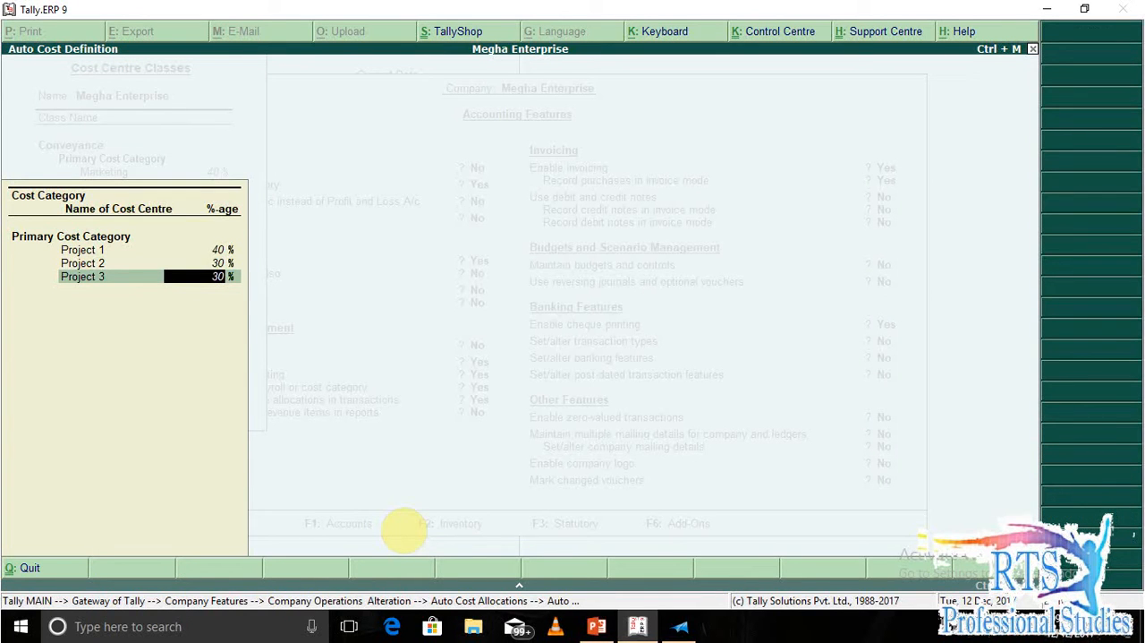
key(Return)
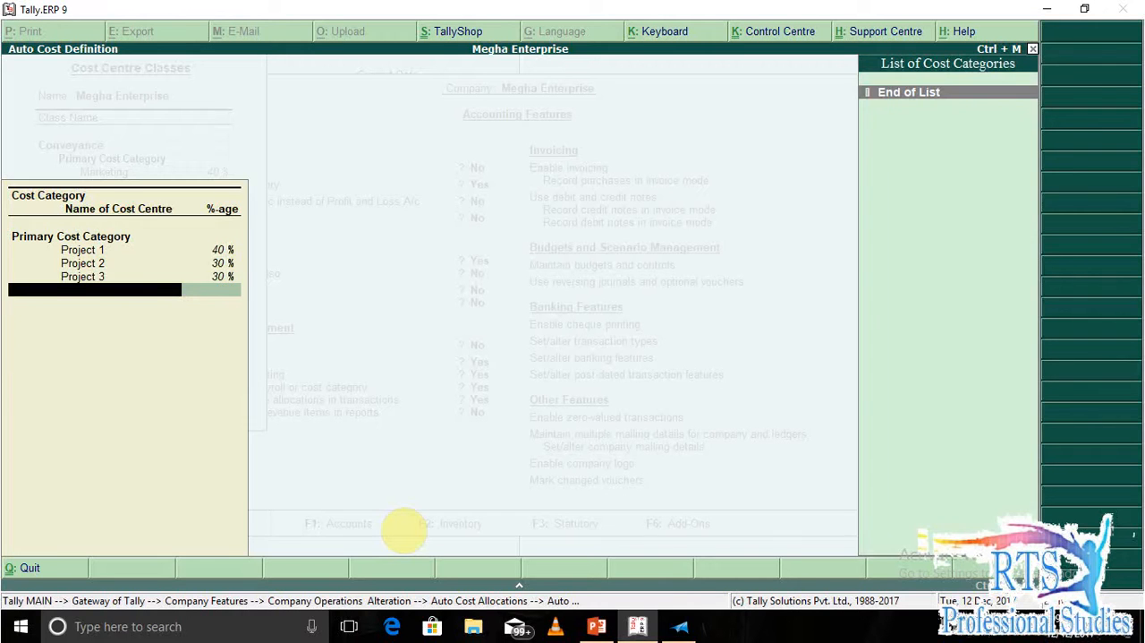
Finish the Project class allocations and save the cost centre classes together with the company's accounting features.
key(Return)
key(Return)
key(Return)
key(Return)
key(Return)
key(Return)
key(Return)
key(Return)
key(Return)
key(Return)
key(Return)
key(Return)
key(Return)
key(Return)
key(Return)
key(Return)
key(Return)
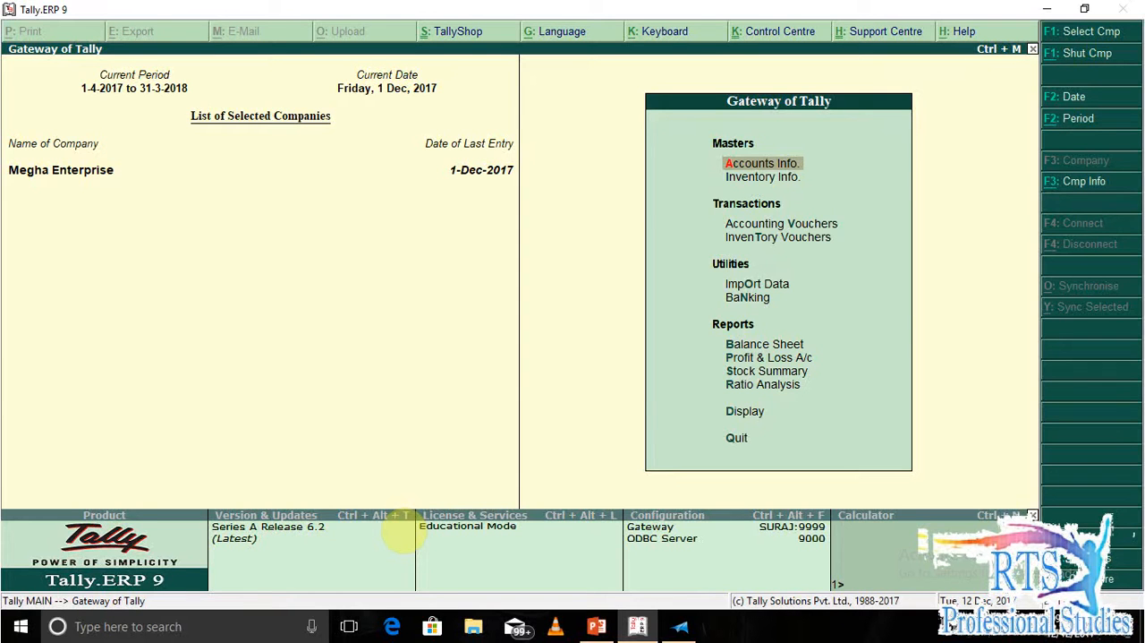
Start a new single ledger in the accounts masters and name it Project Purchase.
key(Return)
key(l)
key(Return)
text(X)
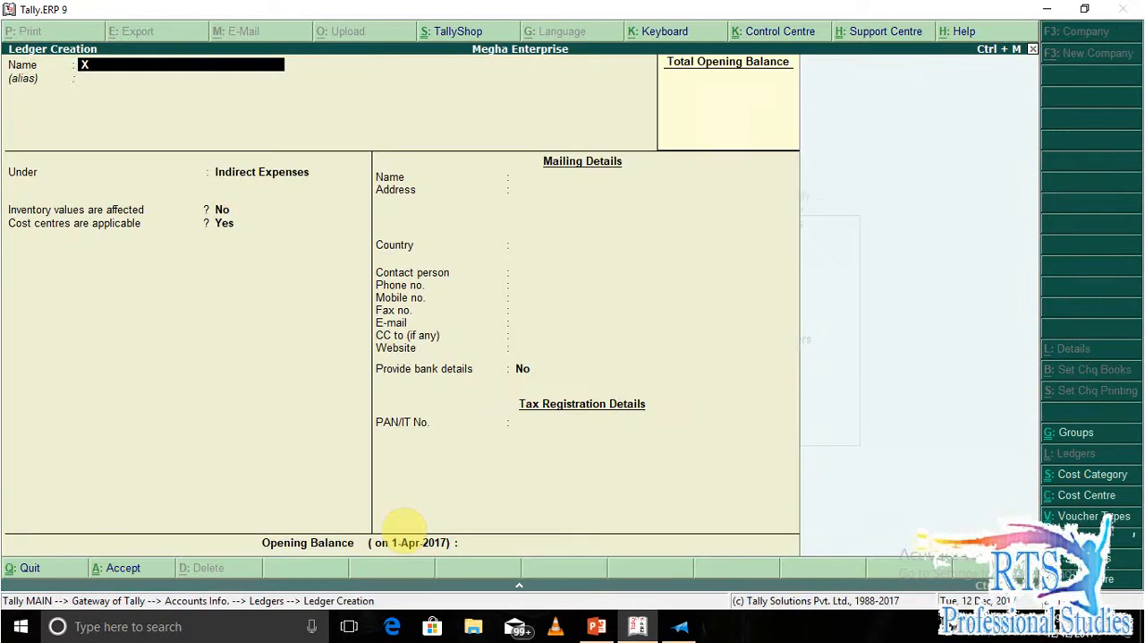
key(BackSpace)
text(Project Purchase)
key(Return)
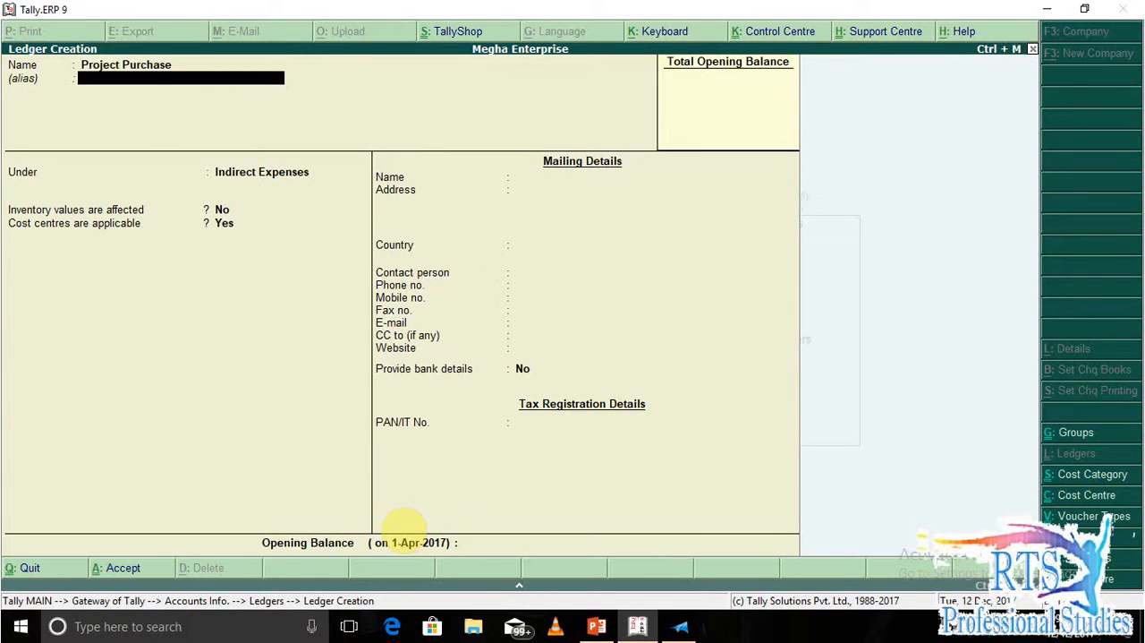
Group the Project Purchase ledger under Purchase Accounts, keep inventory values and cost centres set to Yes, and save it.
key(Return)
text(Pu)
key(Return)
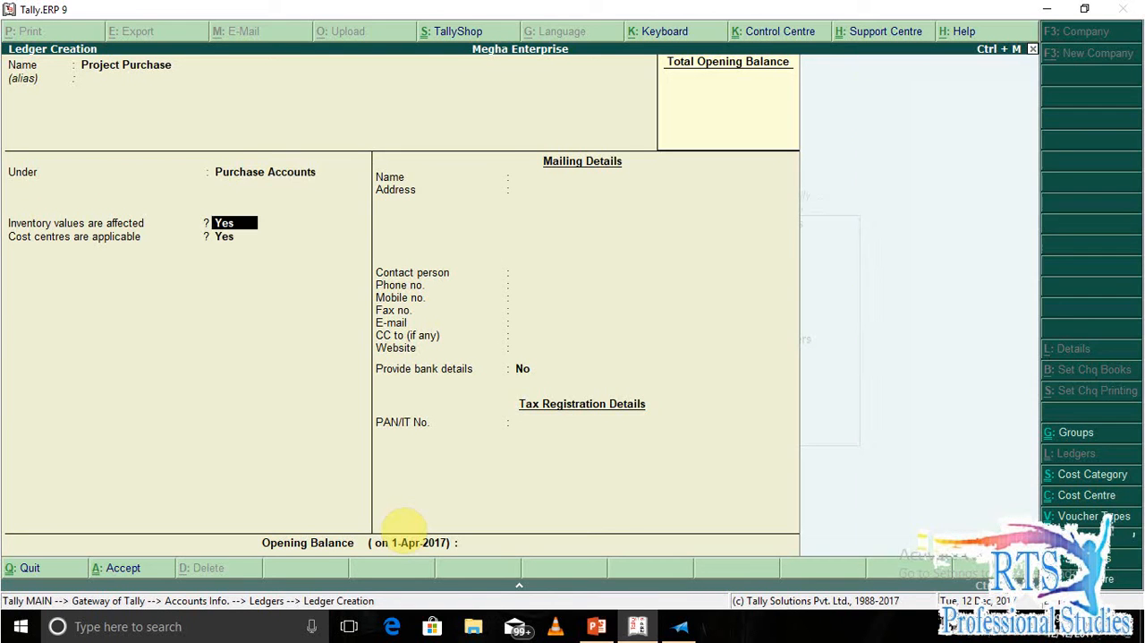
key(Return)
key(Return)
key(Return)
key(Return)
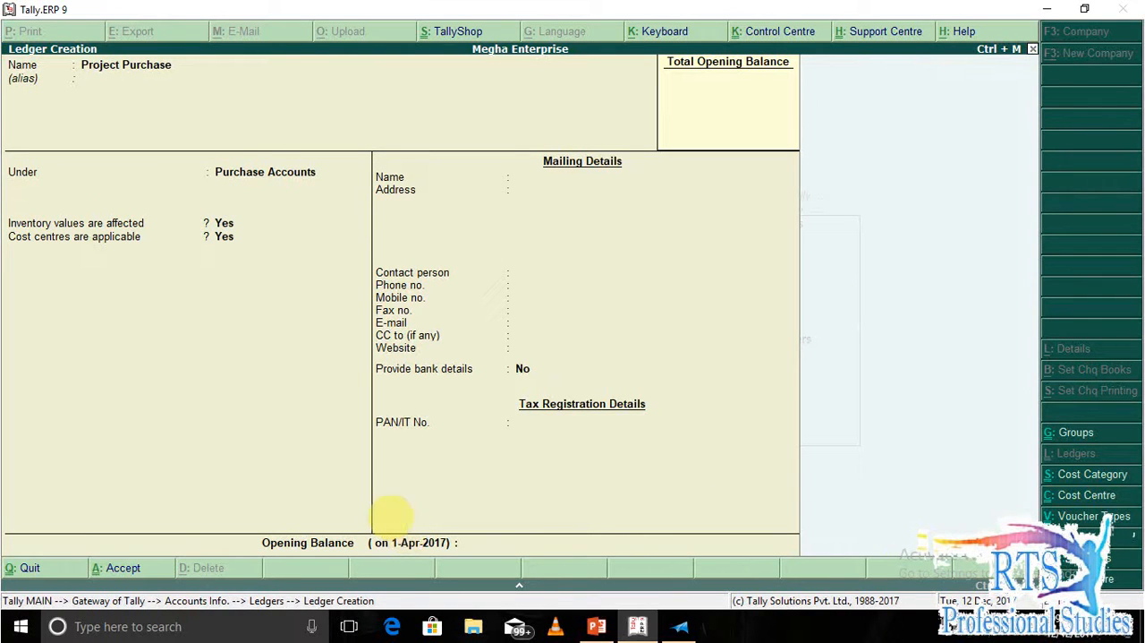
Start a ledger named Rahul Enterprise under Sundry Creditors with cost centres applicable set to Yes.
text(Rahul Enterp)
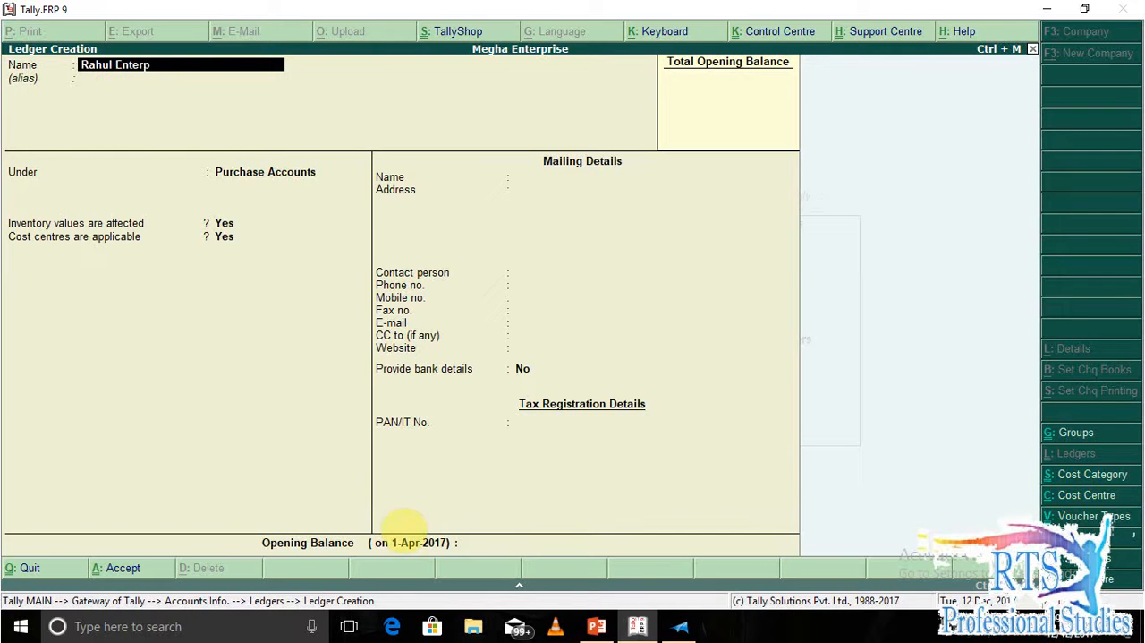
text(rise)
key(Return)
key(Return)
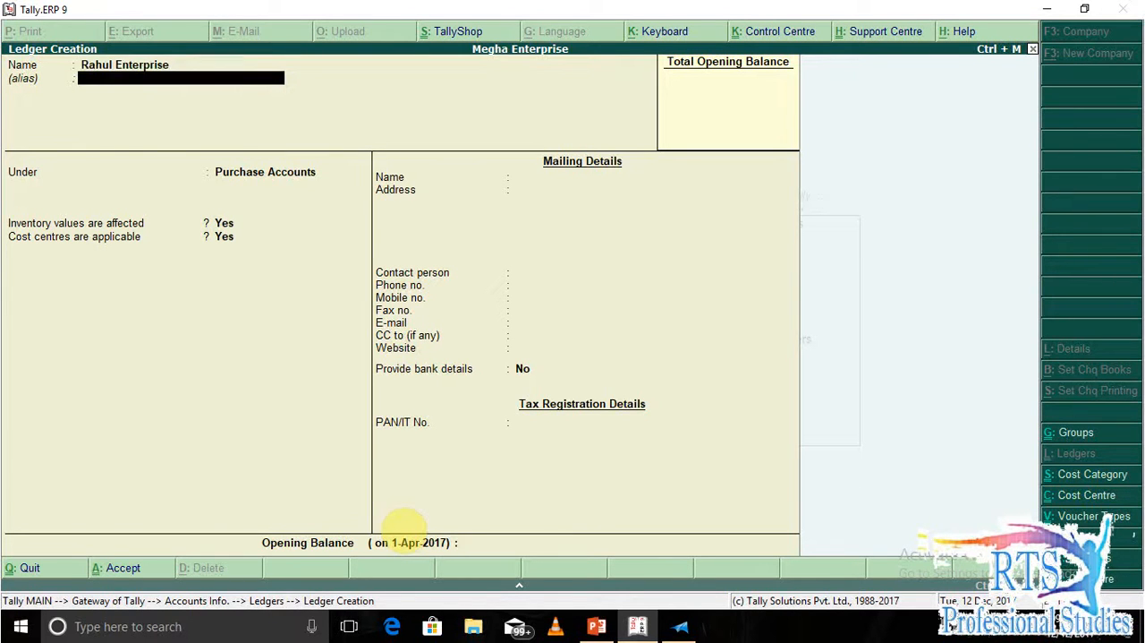
text(Sund)
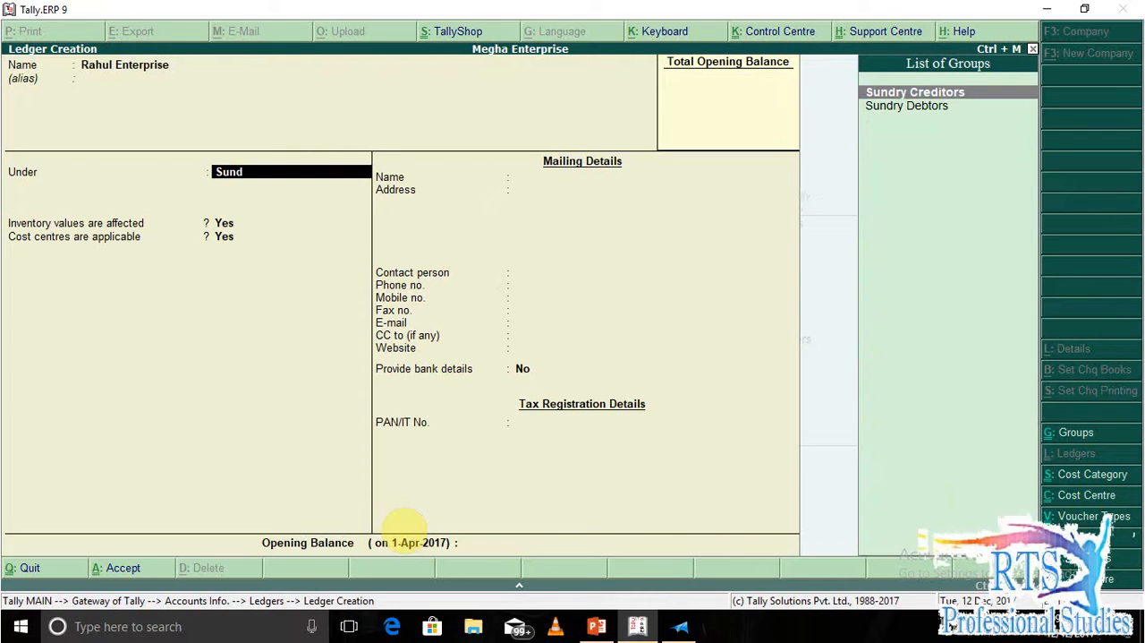
key(Return)
key(Return)
key(y)
key(Return)
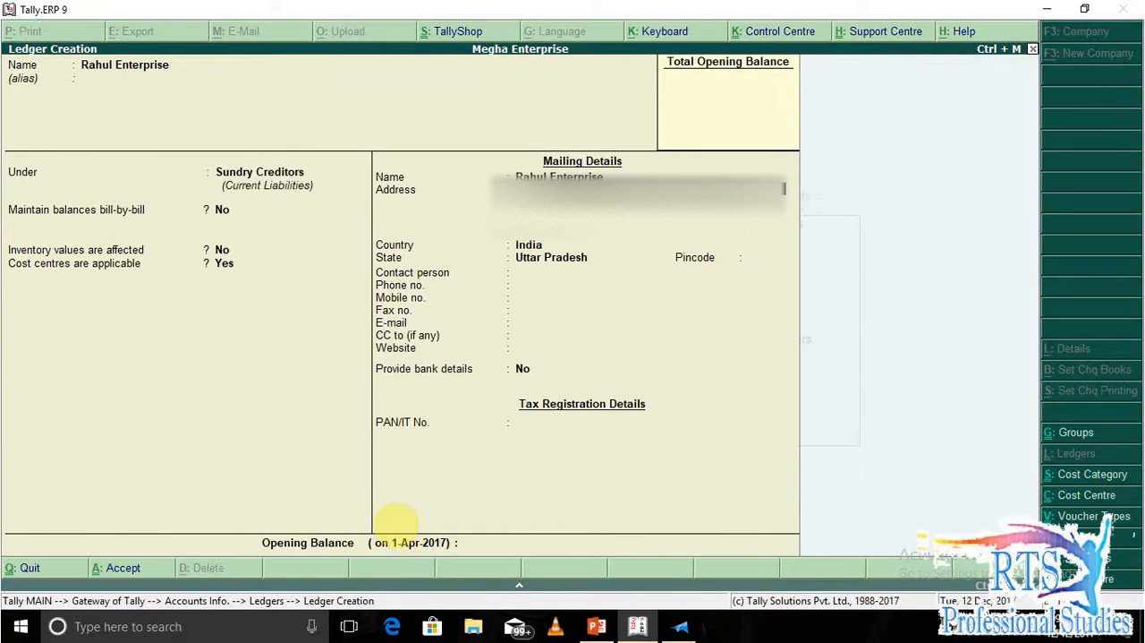
Look up the supplier's address in the Megha enterprise question document in XPS Viewer and enter it in the Rahul Enterprise ledger's mailing details.
key(alt+Tab)
key(Tab)
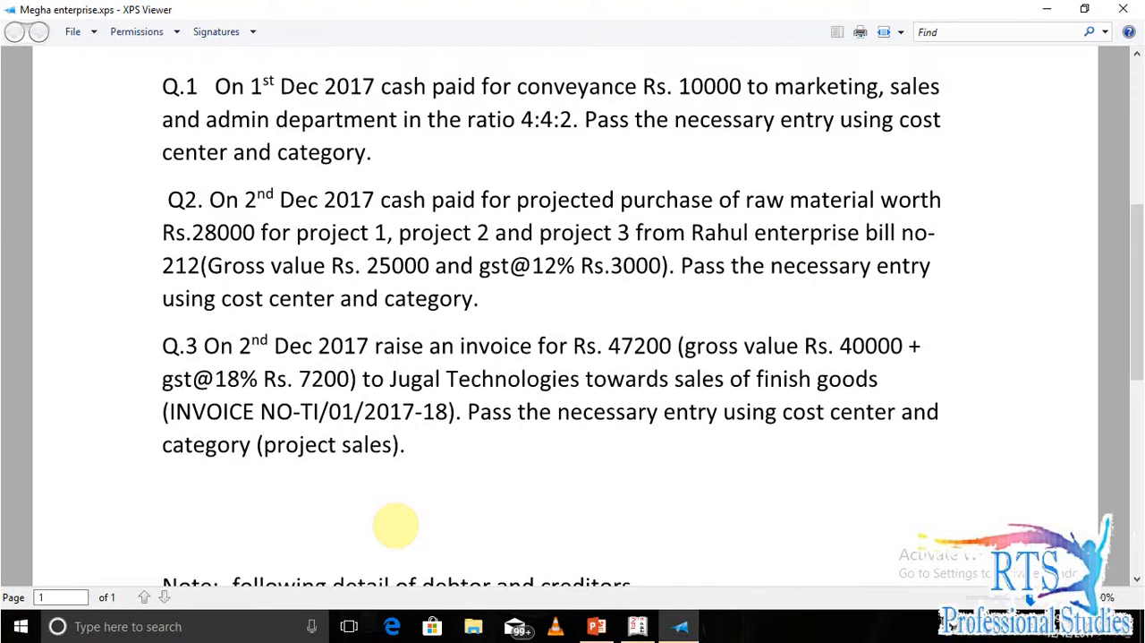
scroll(395, 526, up, 1)
scroll(395, 525, down, 2)
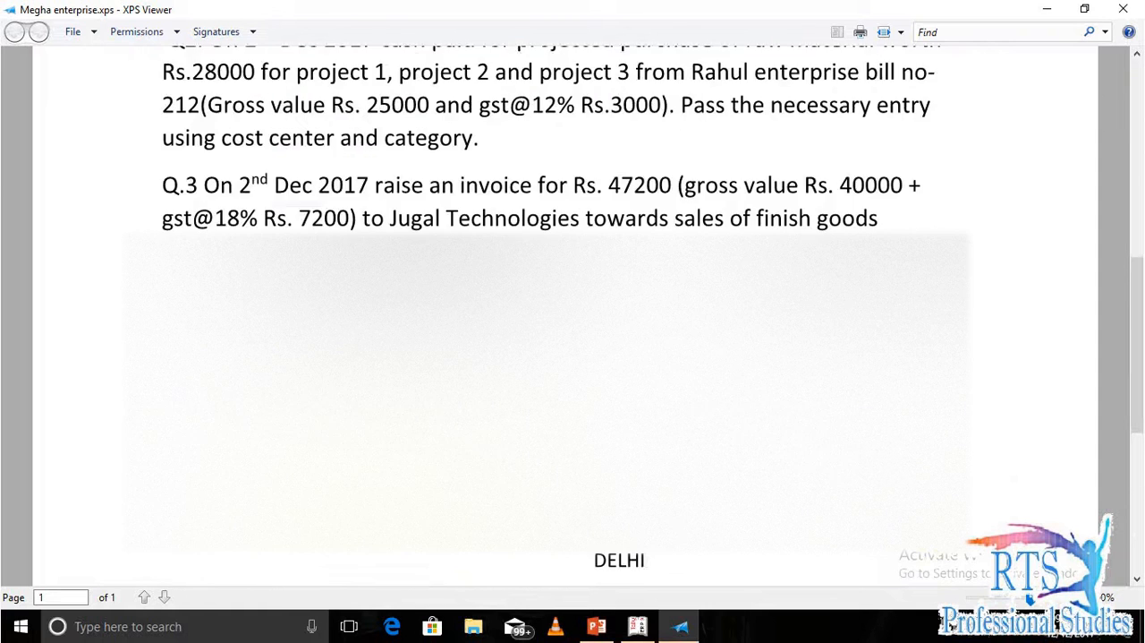
scroll(396, 525, down, 3)
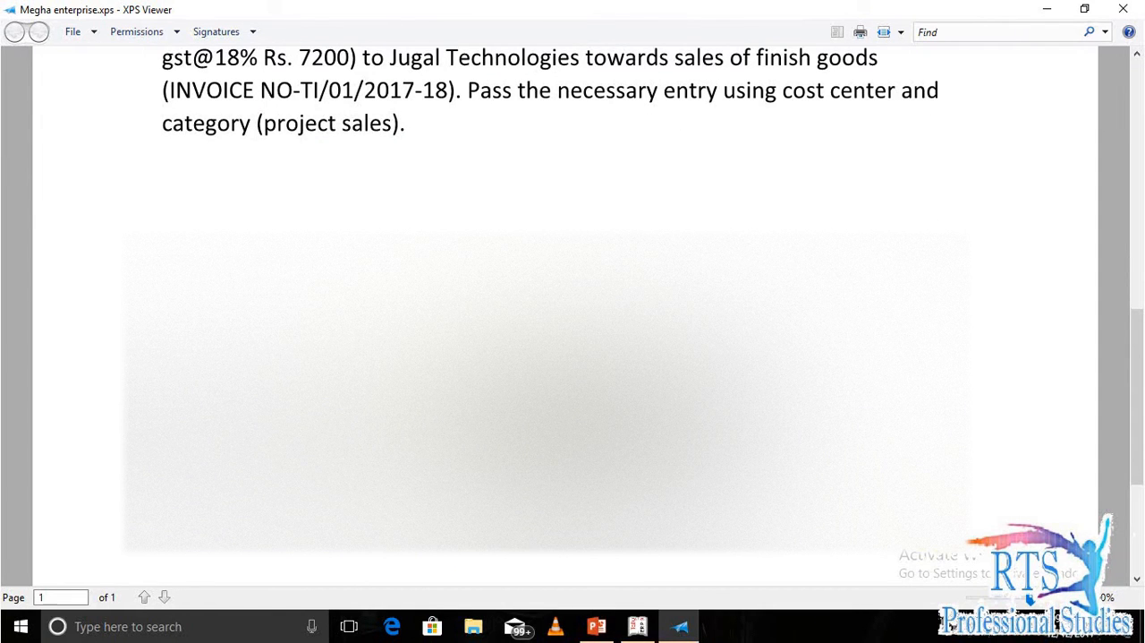
key(alt+Tab)
text(Pl)
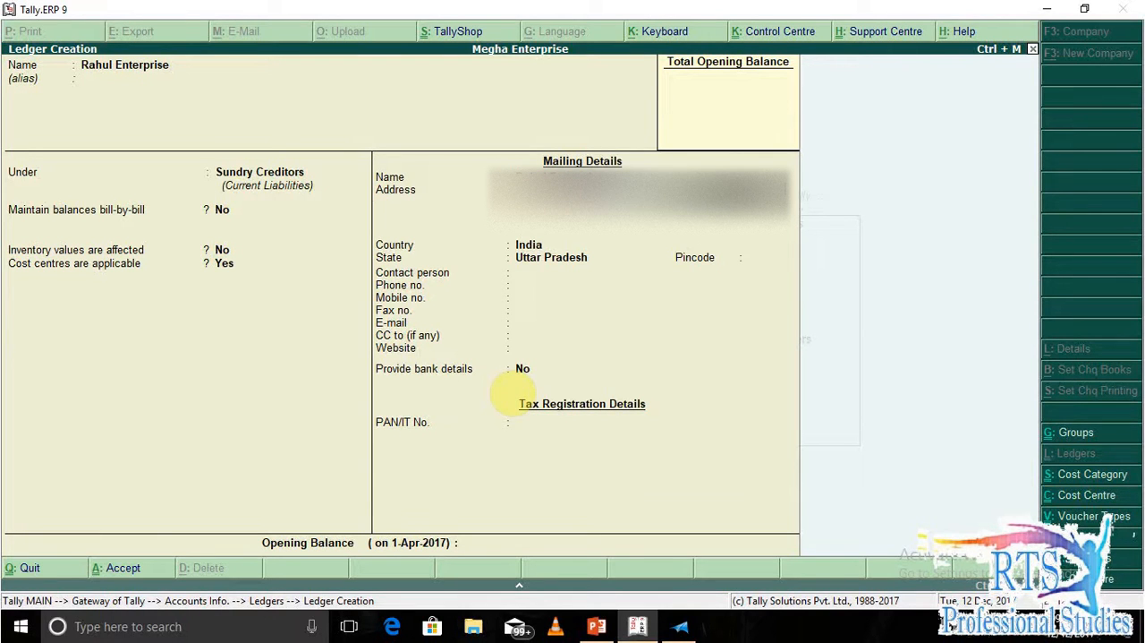
key(Return)
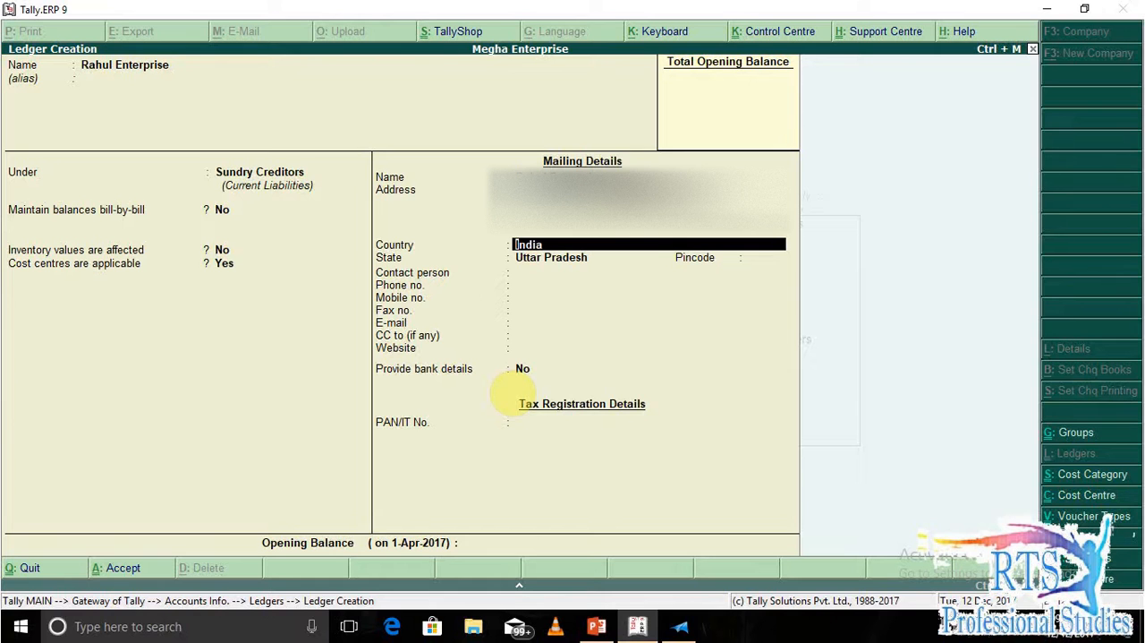
Set the Rahul Enterprise ledger's state to Delhi, save the ledger and leave ledger creation.
key(Return)
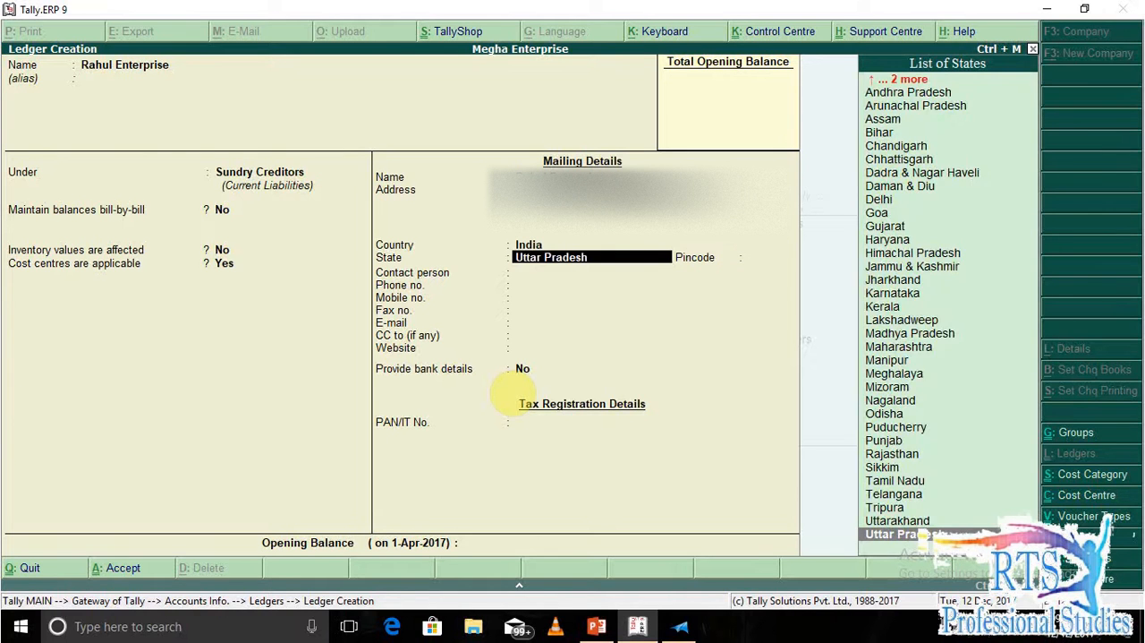
text(De)
key(Return)
key(Return)
key(Return)
key(Return)
key(Return)
key(Return)
key(Return)
key(Return)
key(Return)
key(Return)
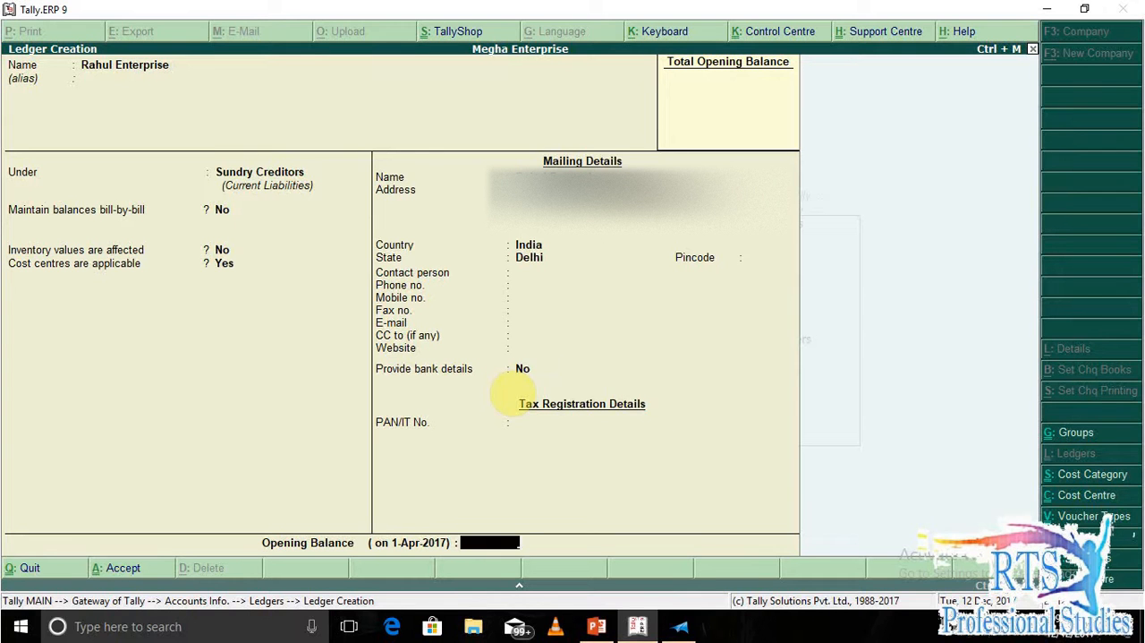
key(Return)
key(Return)
key(Escape)
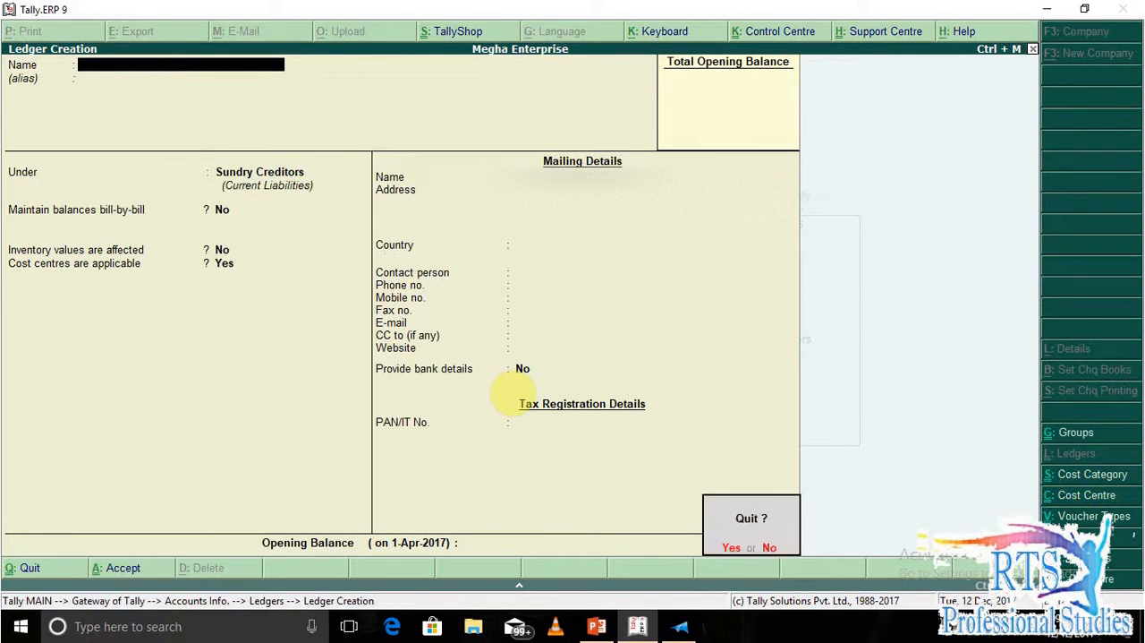
key(Return)
key(Escape)
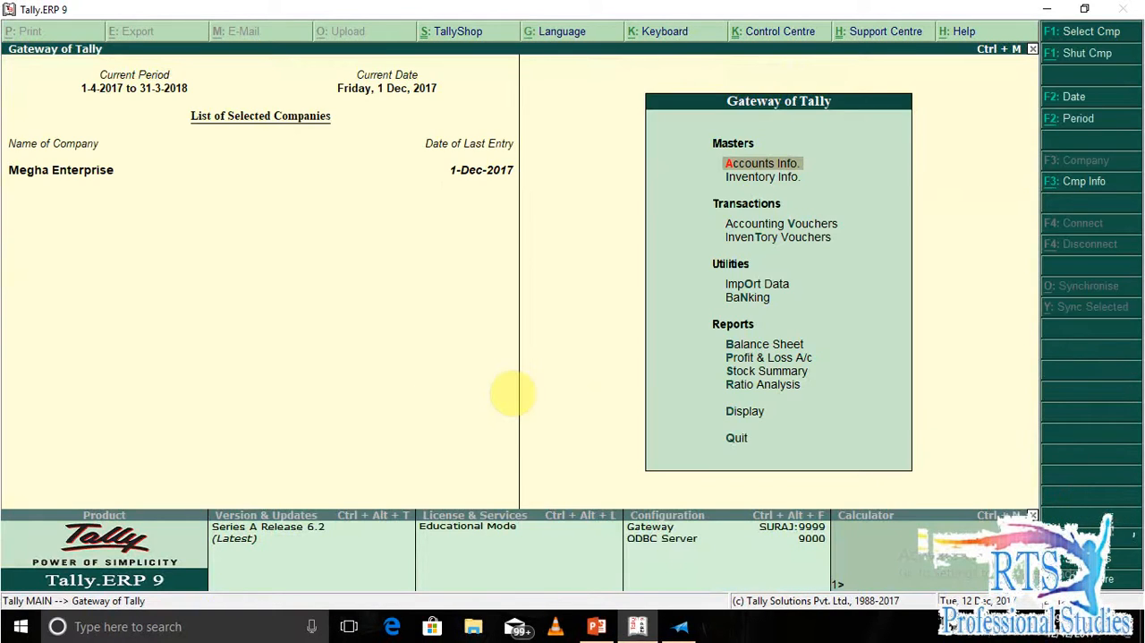
Enable Goods and Services Tax and the setting of GST details in the company's Statutory and Taxation features.
key(F11)
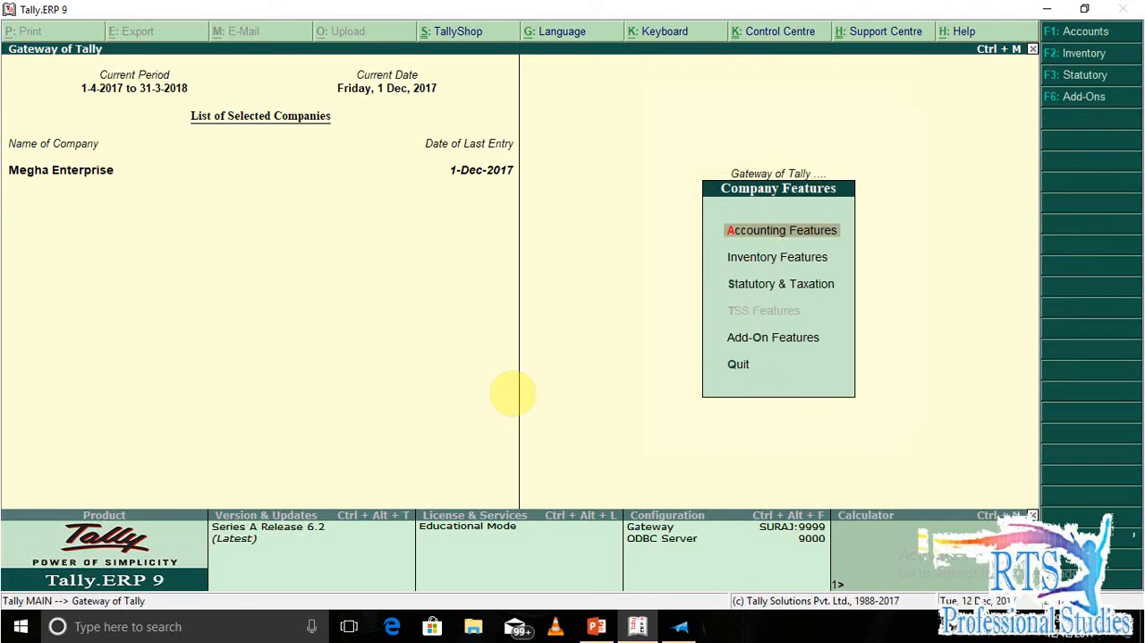
key(Down)
key(Down)
key(Up)
key(Down)
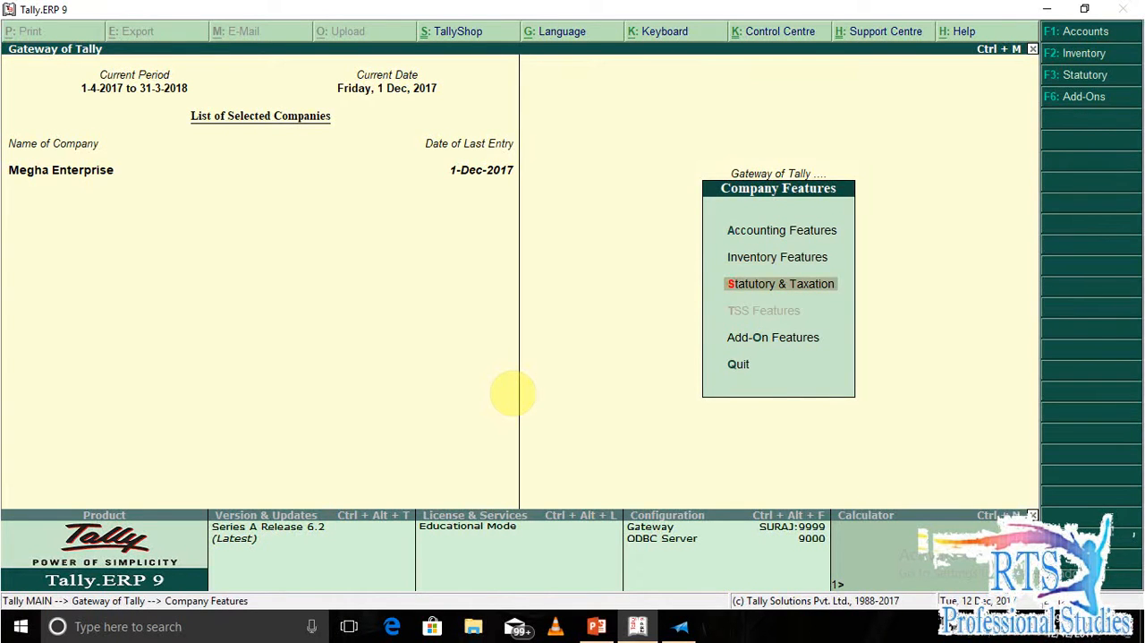
key(Return)
key(Up)
key(Up)
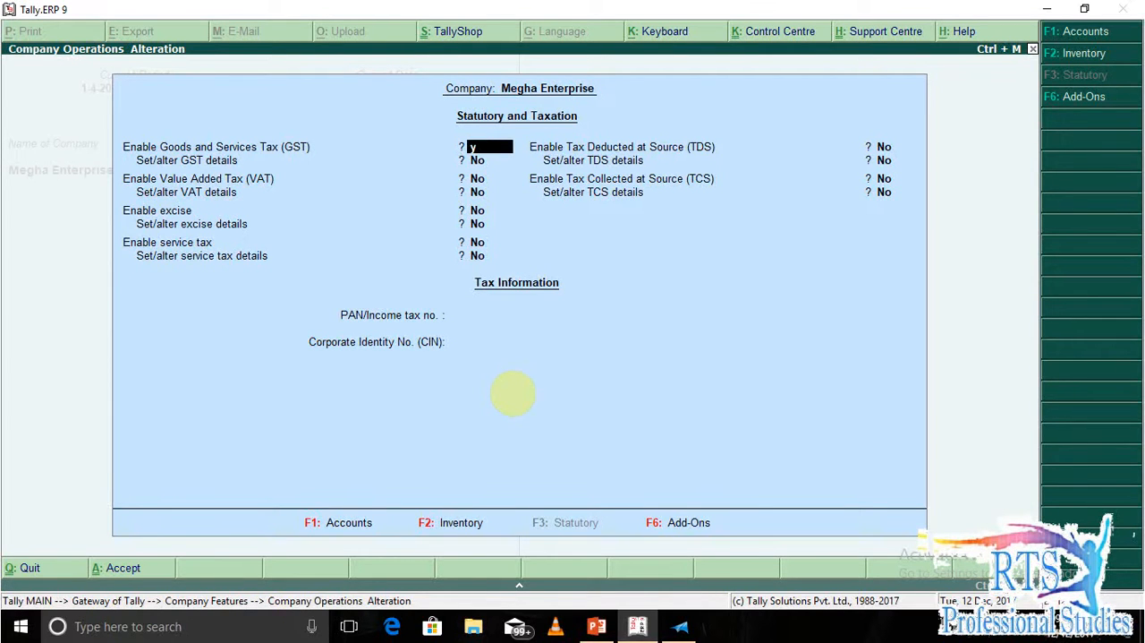
key(y)
key(y)
key(Return)
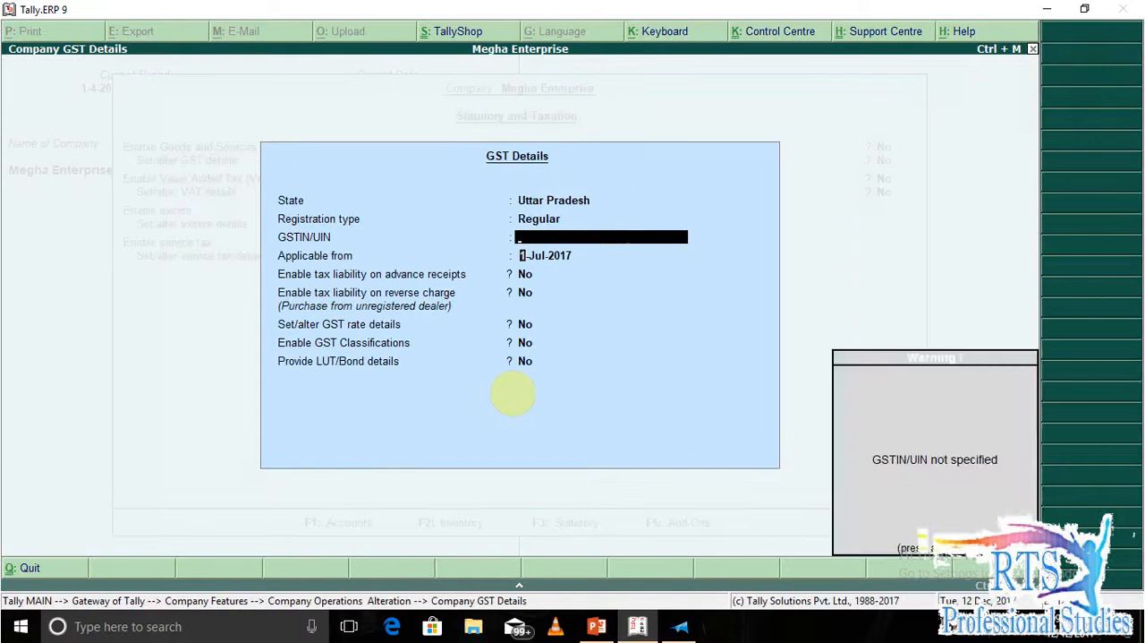
Enter the company's GSTIN from the question document in the GST details and save the Statutory and Taxation features.
key(Return)
key(Up)
key(alt+Tab)
scroll(513, 393, up, 10)
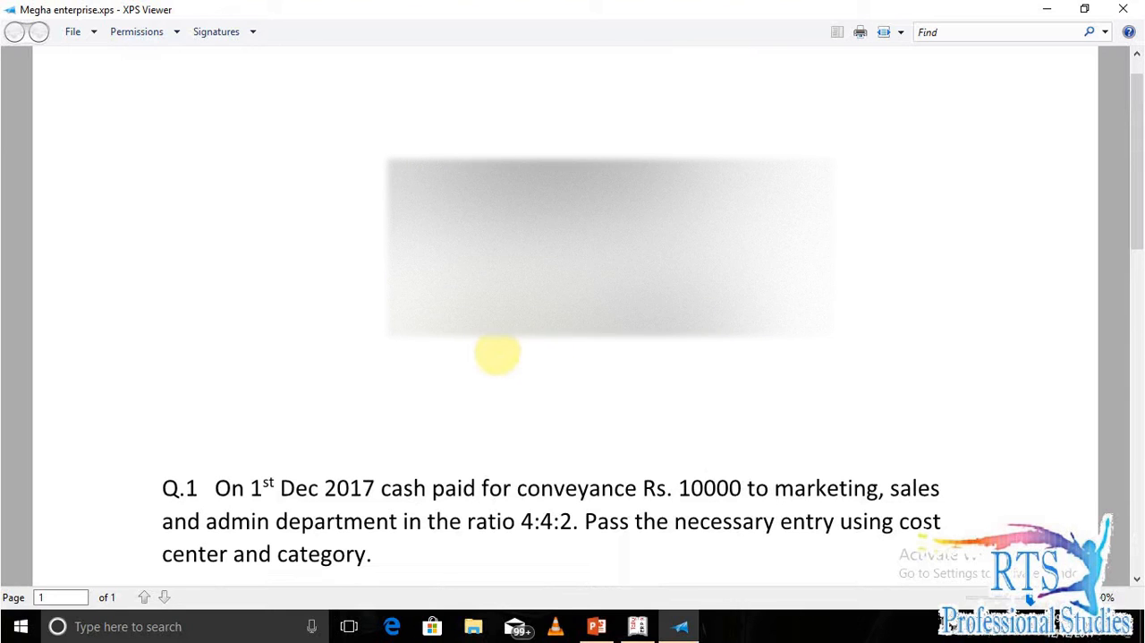
key(alt+Tab)
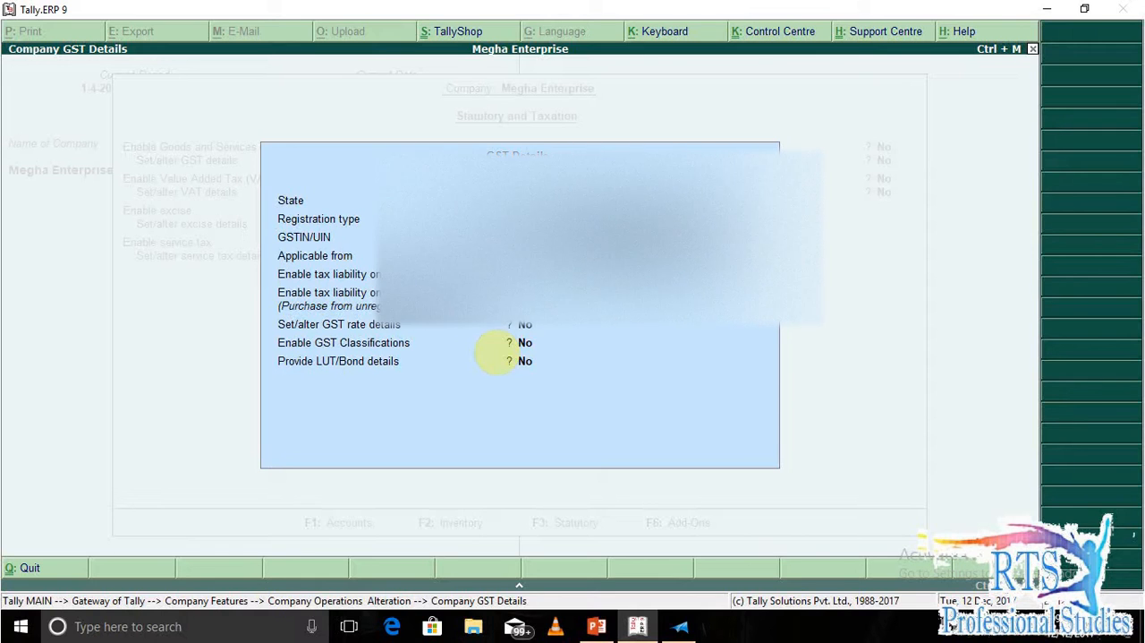
key(Return)
key(Return)
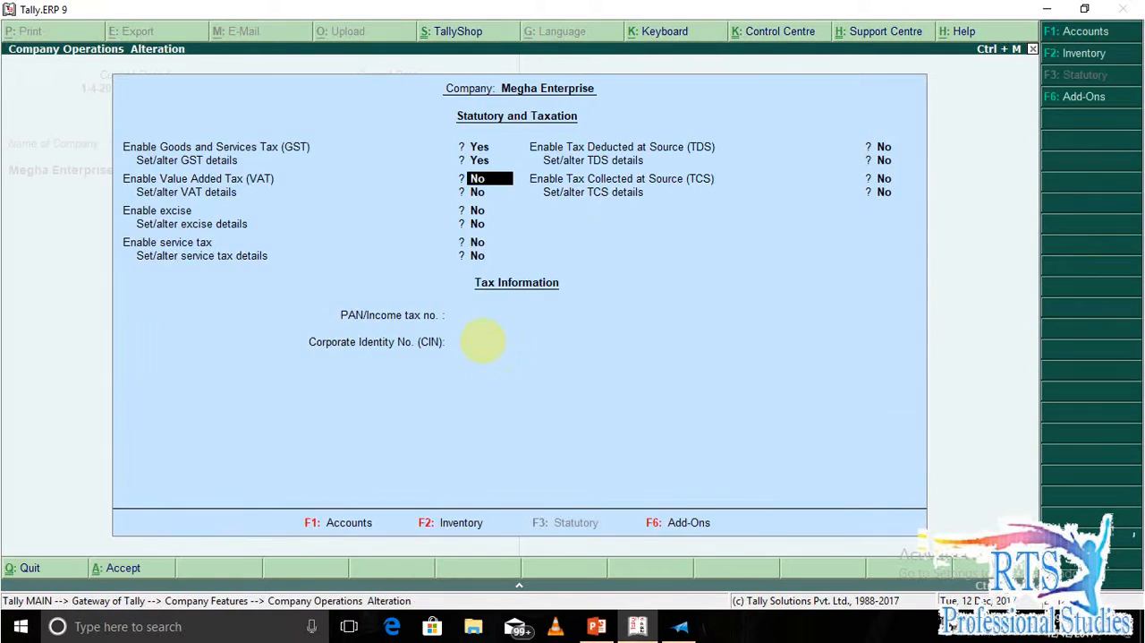
key(ctrl+a)
key(Escape)
key(Escape)
key(Escape)
Open the Rahul Enterprise ledger for alteration.
key(Return)
text(l)
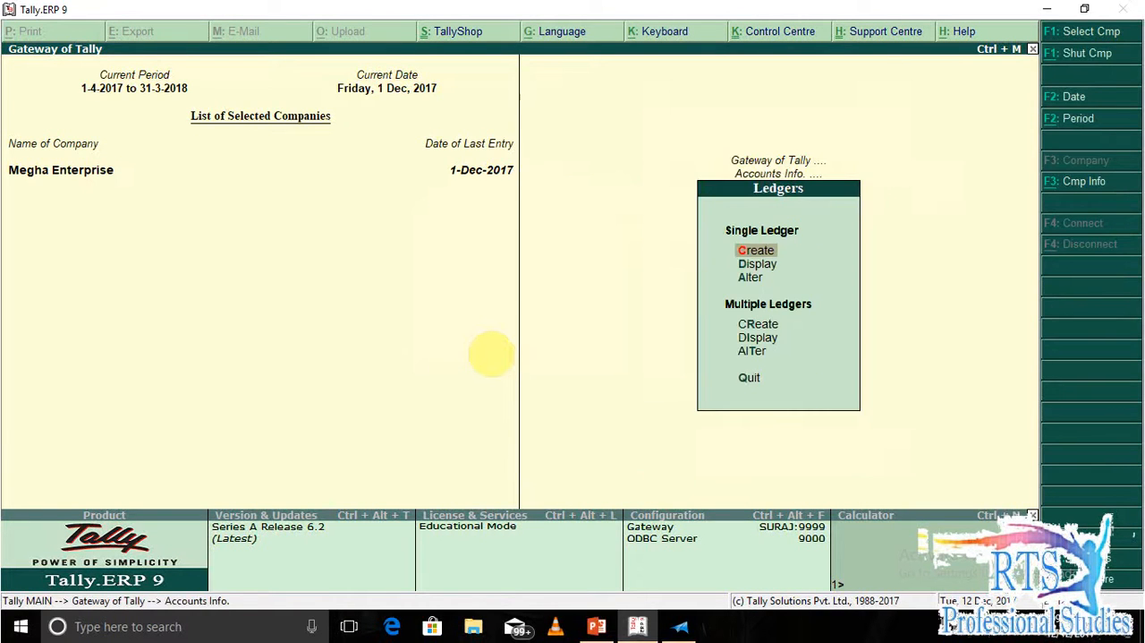
text(aS)
key(BackSpace)
text(r)
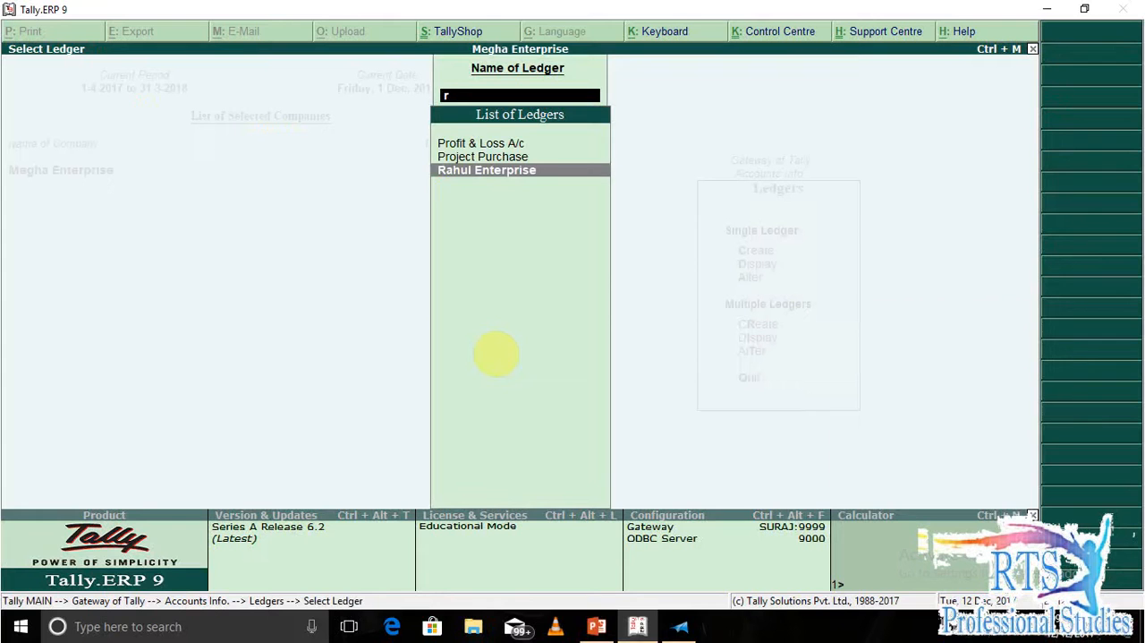
key(Return)
Set Set/alter GST details to Yes for Rahul Enterprise, keeping registration type Regular and party type Not Applicable.
key(Return)
key(Return)
key(Return)
key(Return)
key(Return)
key(Return)
key(Return)
key(Return)
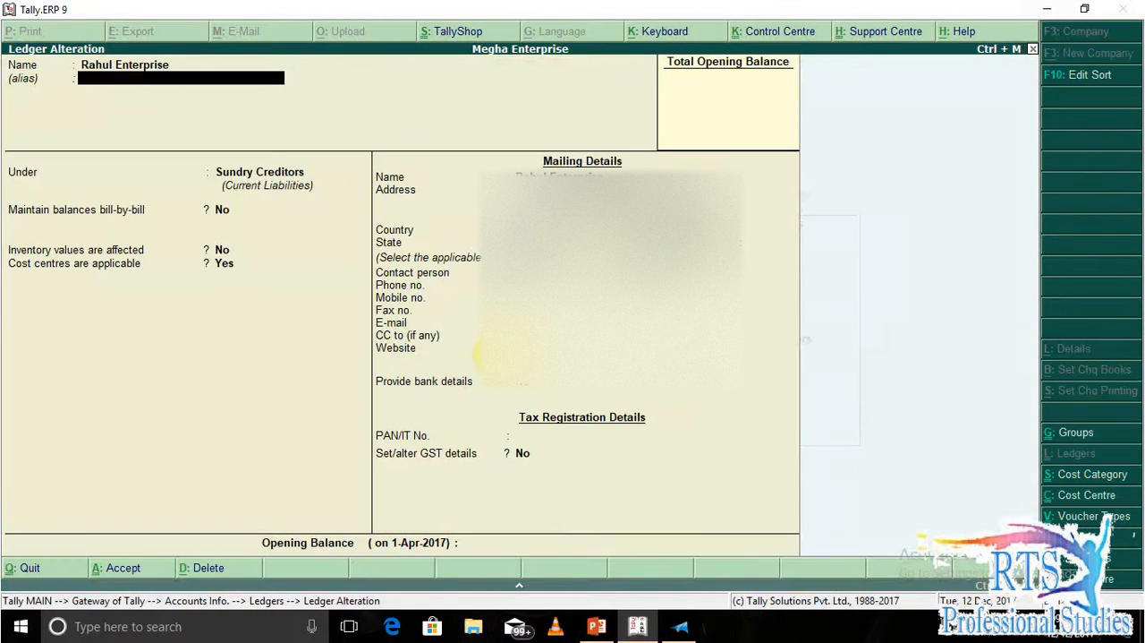
key(Return)
key(Return)
key(Return)
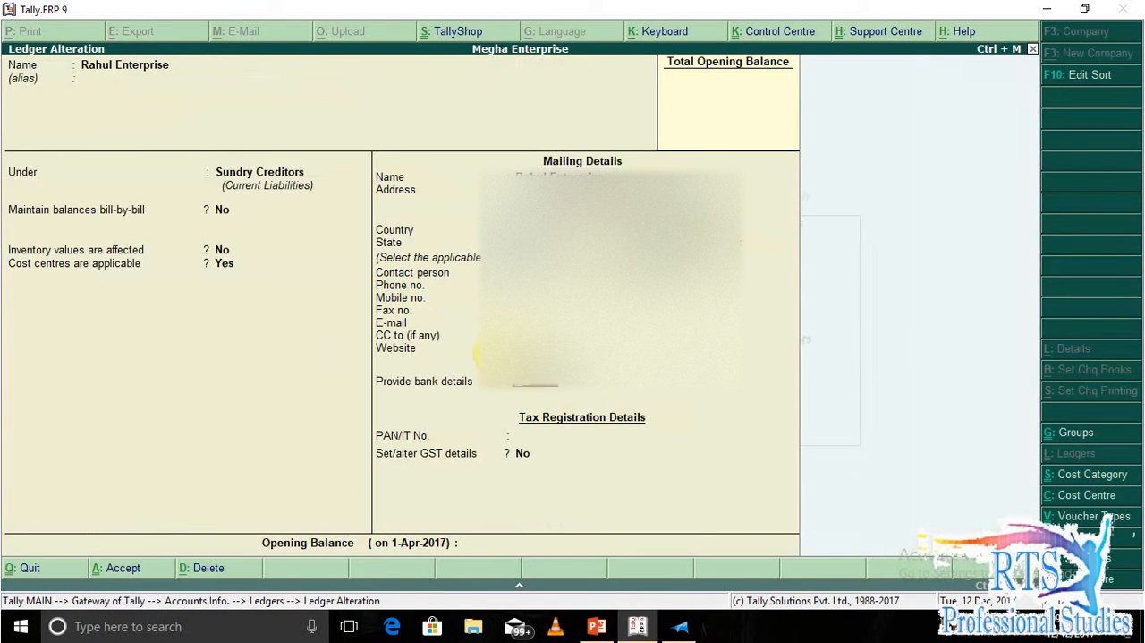
text(y)
key(Return)
key(Return)
key(Return)
key(Return)
key(Return)
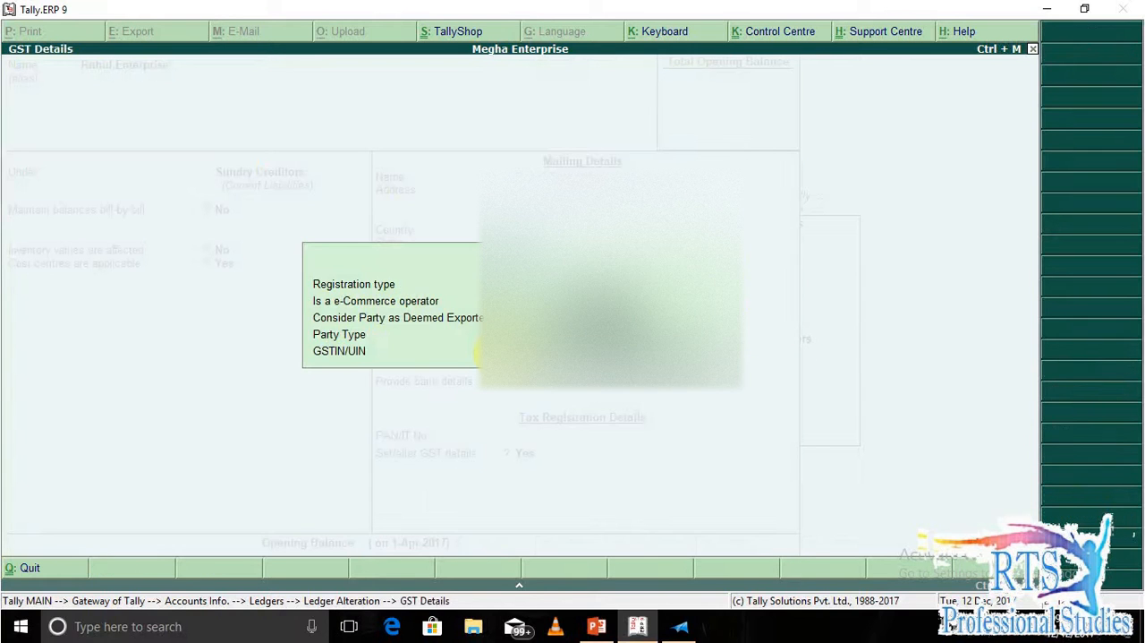
Enter Rahul Enterprise's GSTIN from the question document in the GST details, save the ledger and return to the Gateway of Tally.
key(alt+Tab)
scroll(488, 354, down, 10)
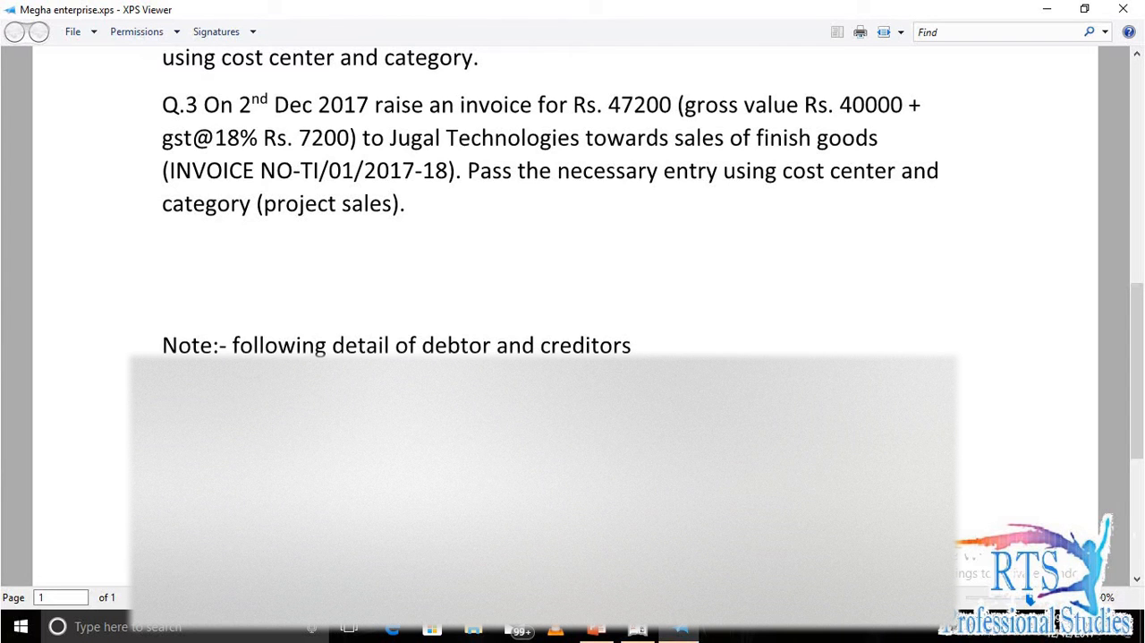
key(alt+Tab)
text(0)
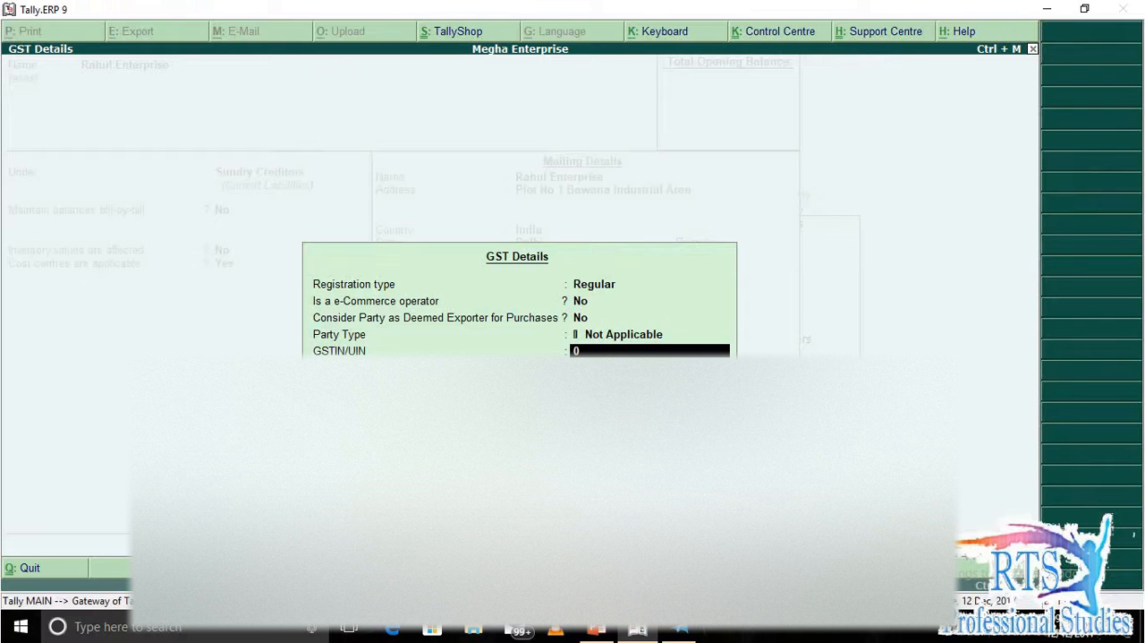
text(7D)
key(alt+Tab)
key(alt+Tab)
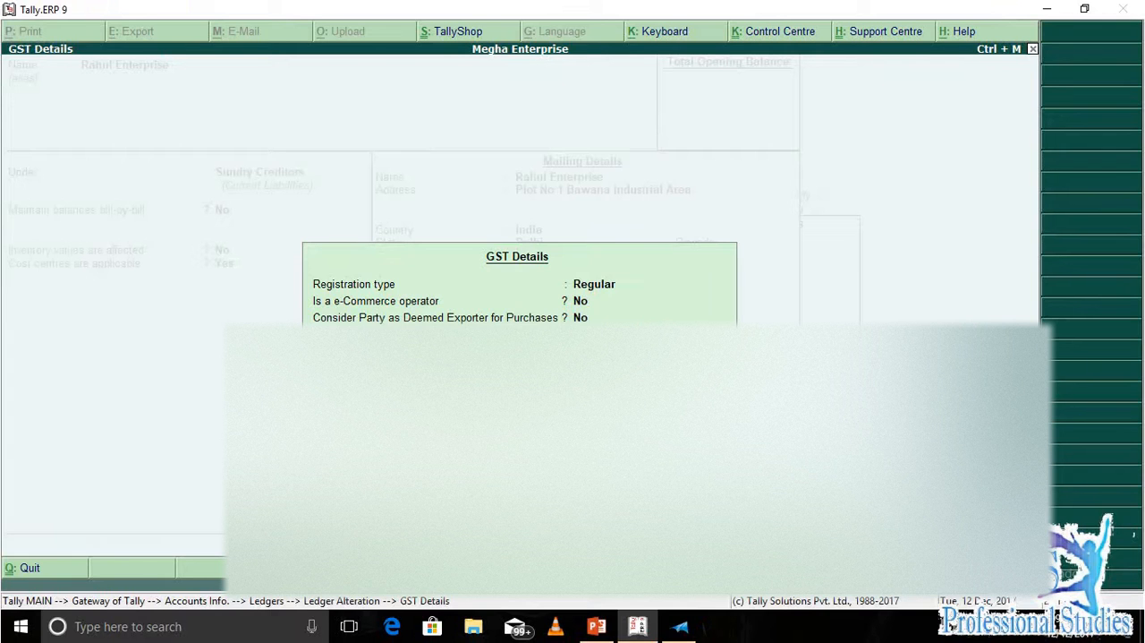
key(alt+Tab)
key(alt+Tab)
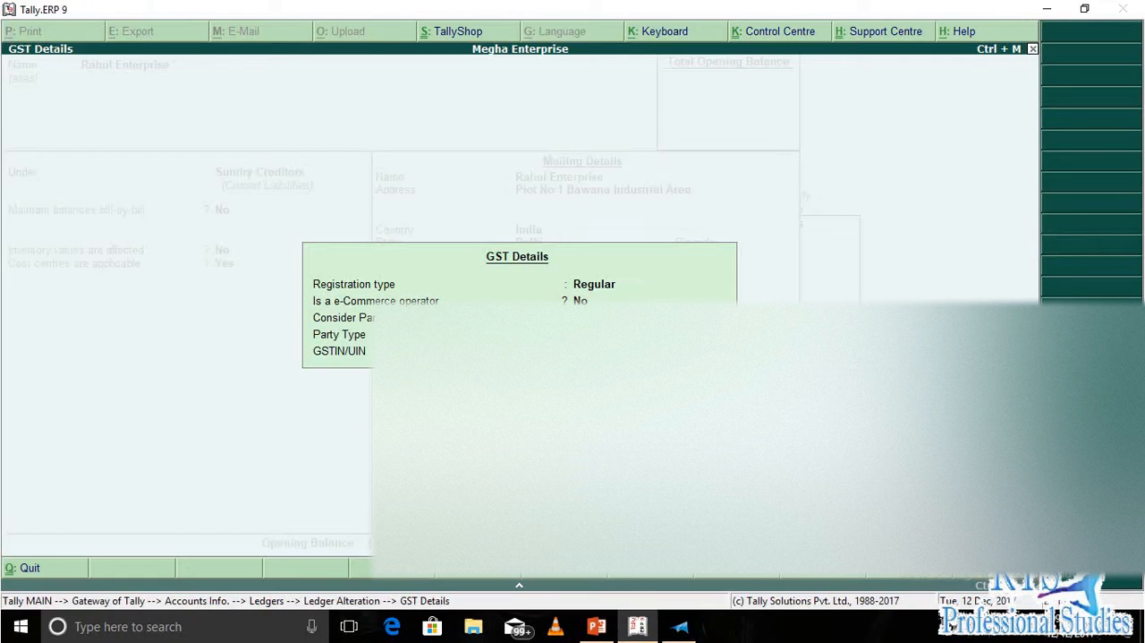
key(alt+Tab)
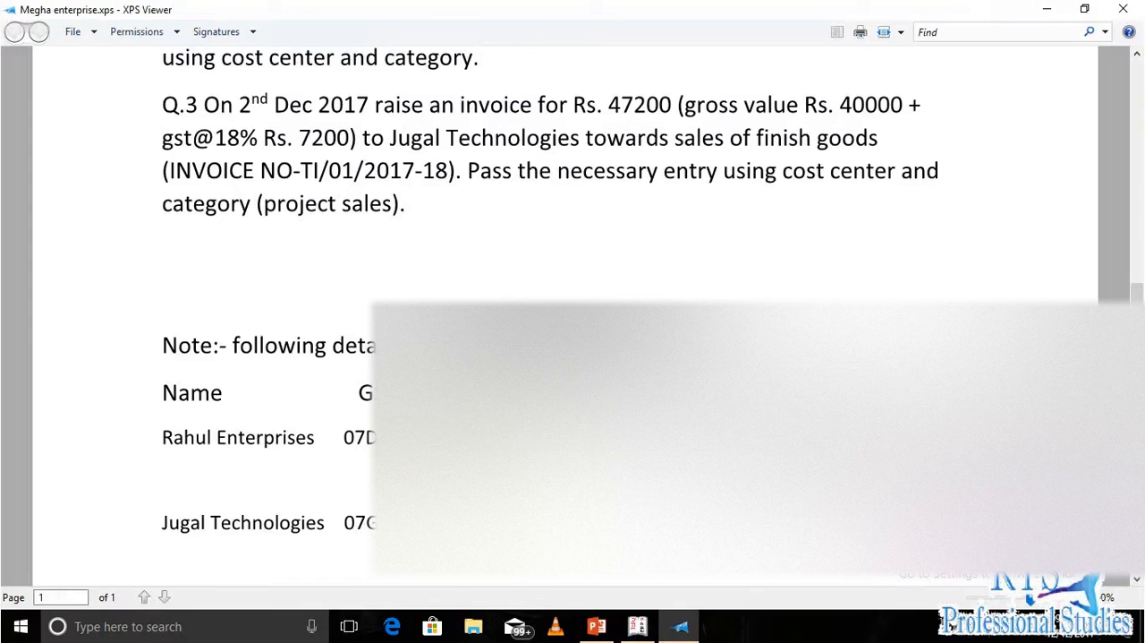
key(alt+Tab)
text(1Z)
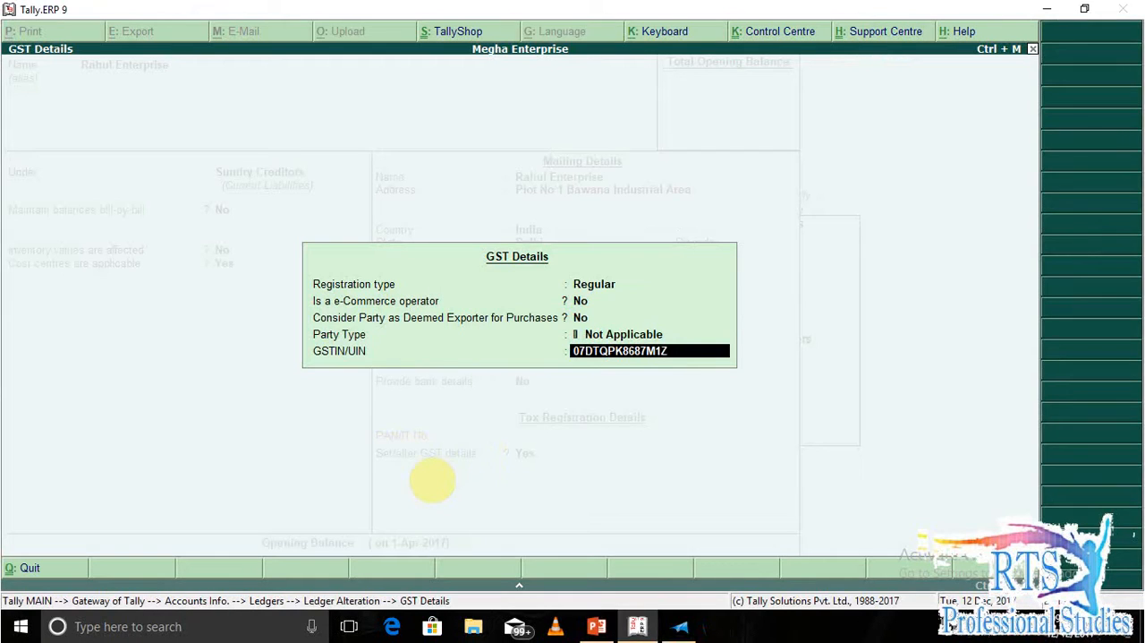
key(Return)
key(Return)
key(Return)
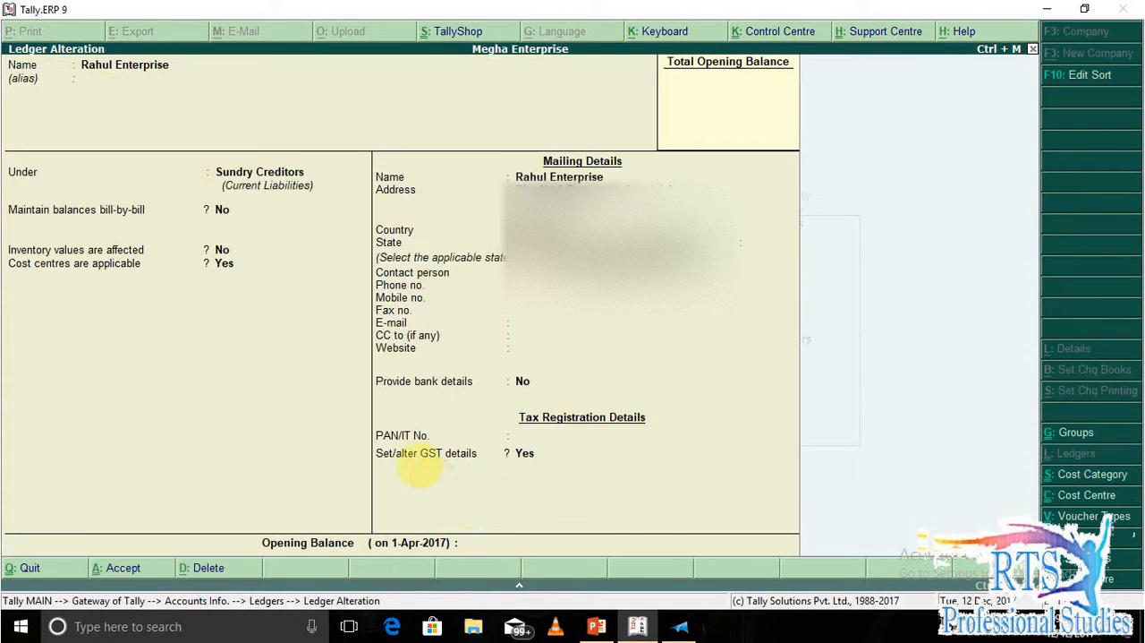
key(Escape)
key(Escape)
key(Escape)
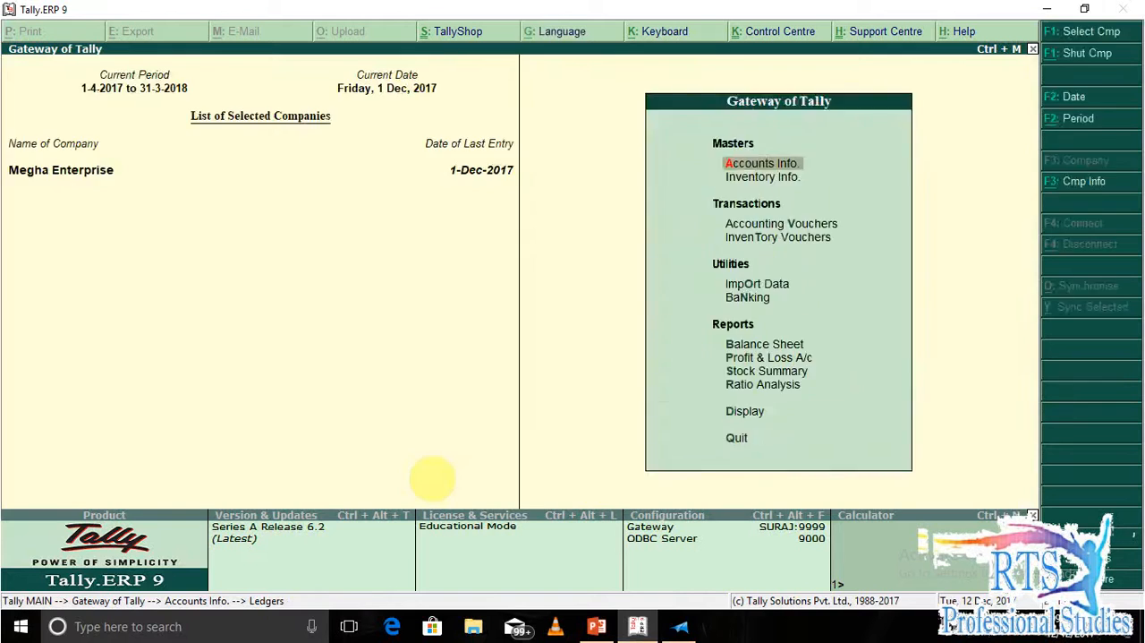
key(Escape)
key(n)
Start a purchase voucher dated 2-Dec-2017 with the cost centre class Project.
key(v)
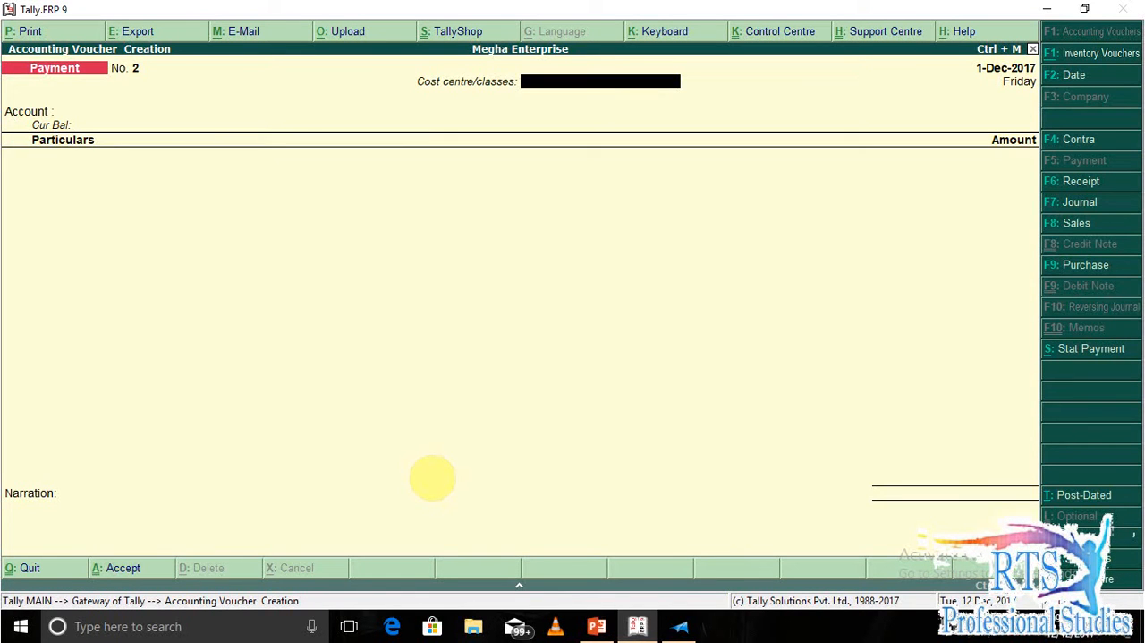
key(F2)
key(Return)
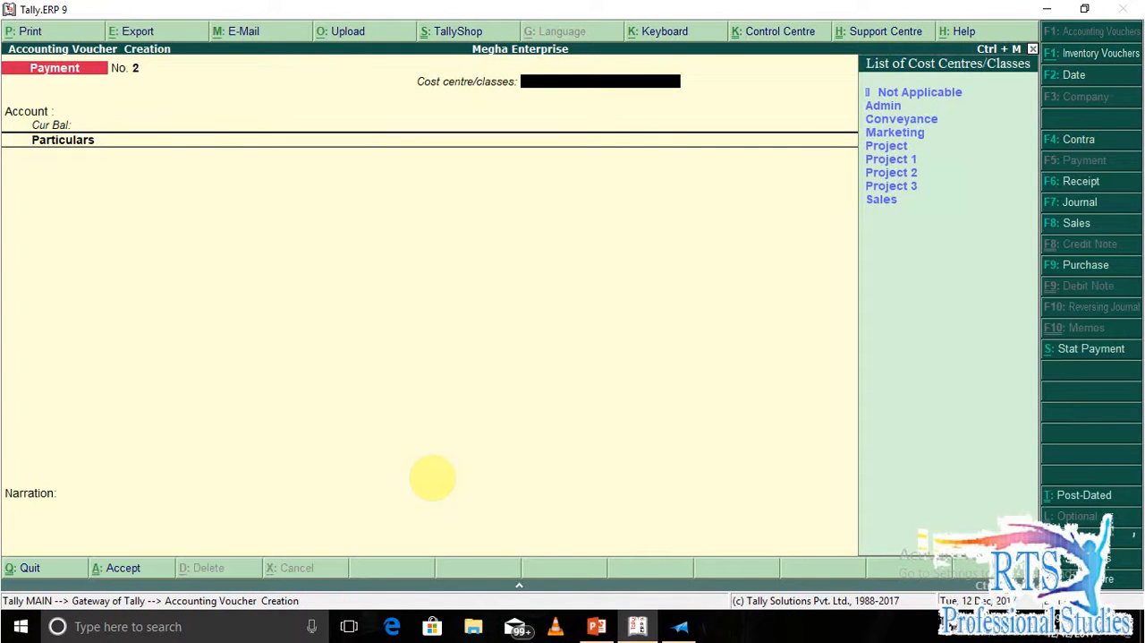
text(Pr)
key(Return)
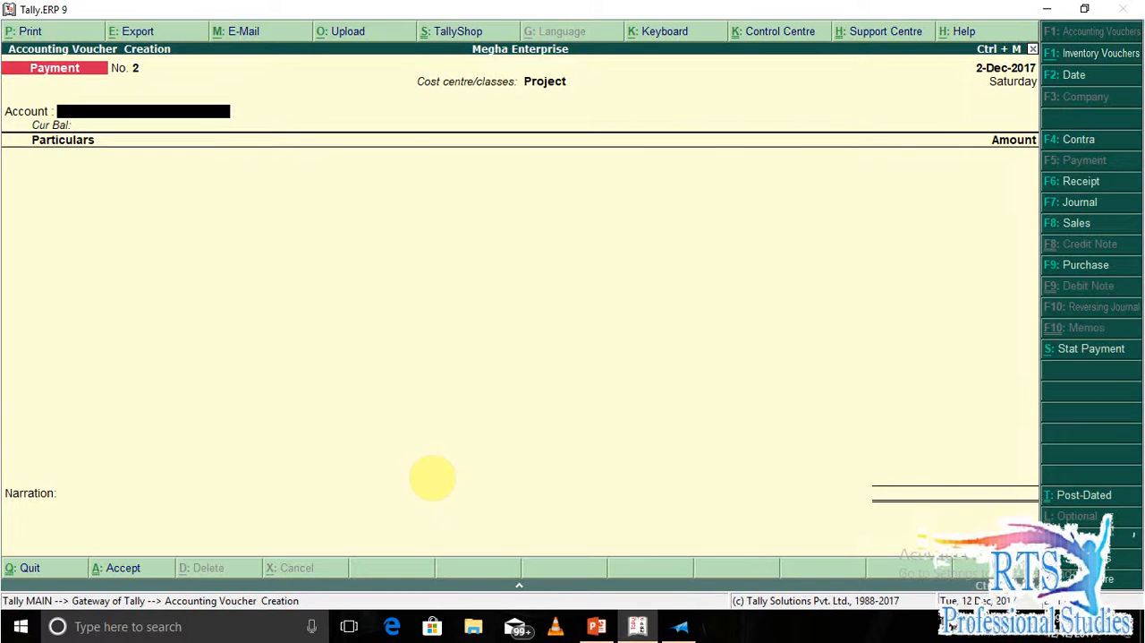
key(F9)
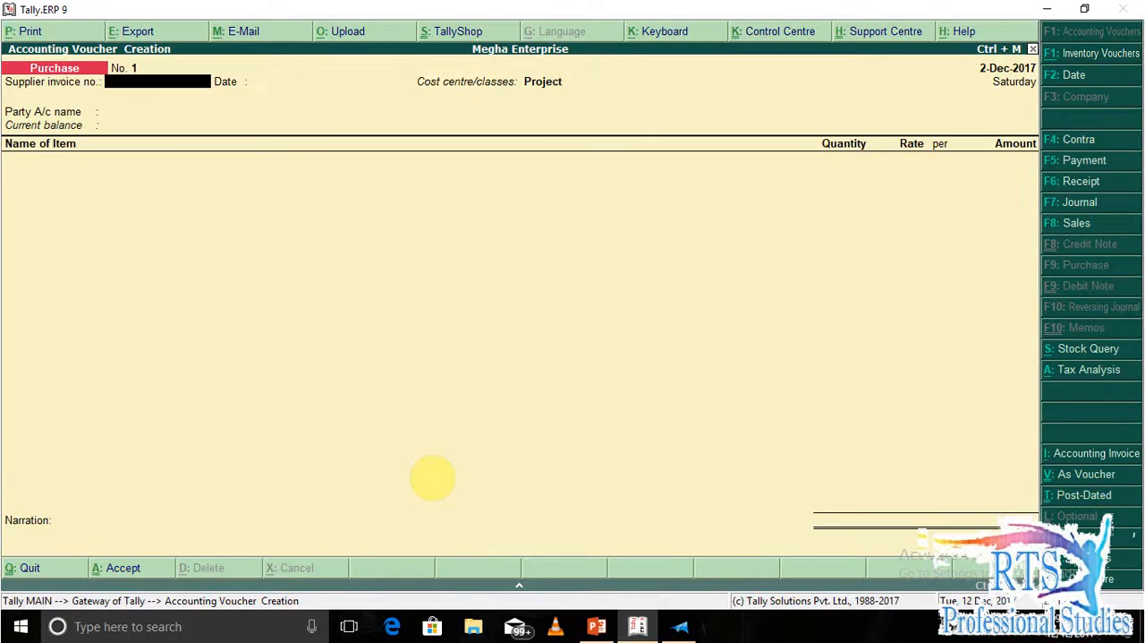
Enter supplier invoice number 212 dated 2-Dec-2017 and choose Rahul Enterprise as the party account.
key(alt+Tab)
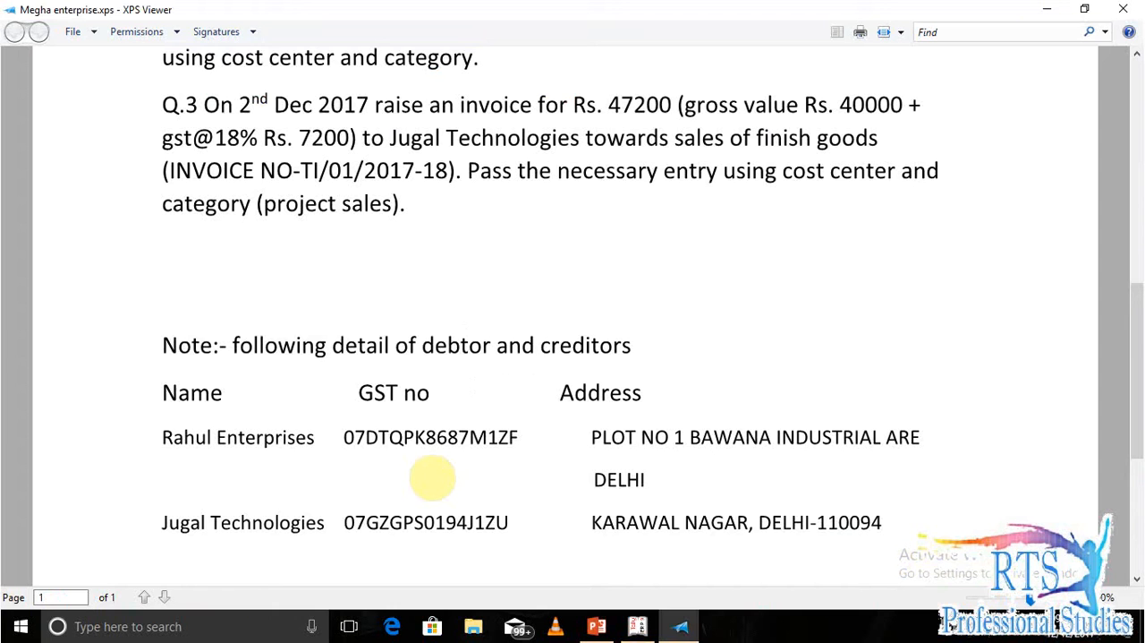
scroll(734, 398, up, 3)
scroll(733, 398, up, 2)
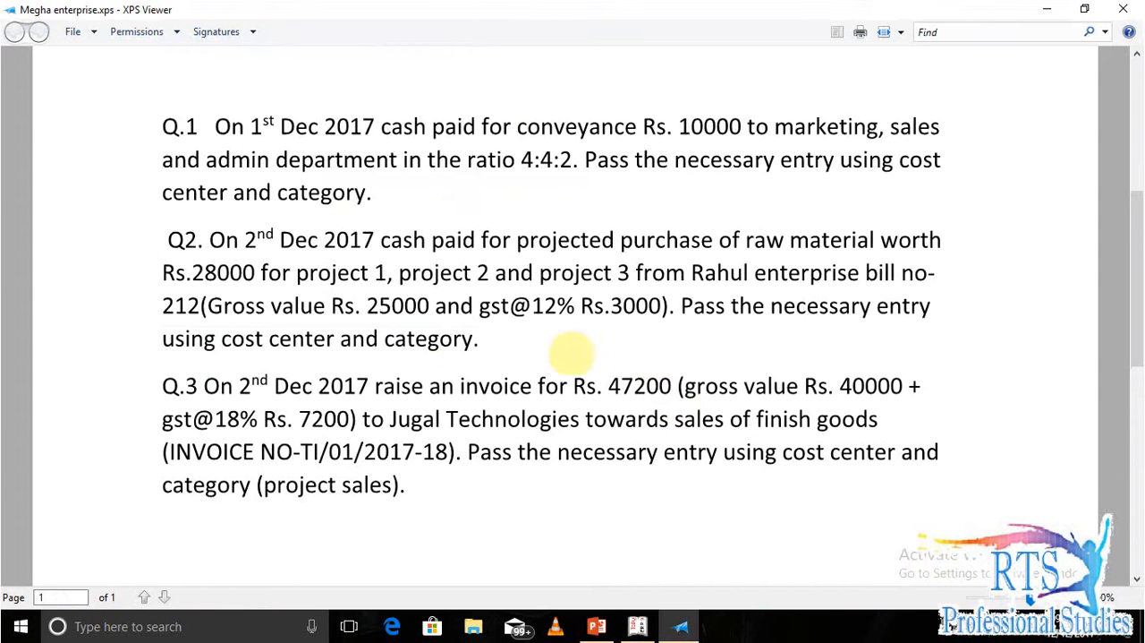
key(alt+Tab)
text(212)
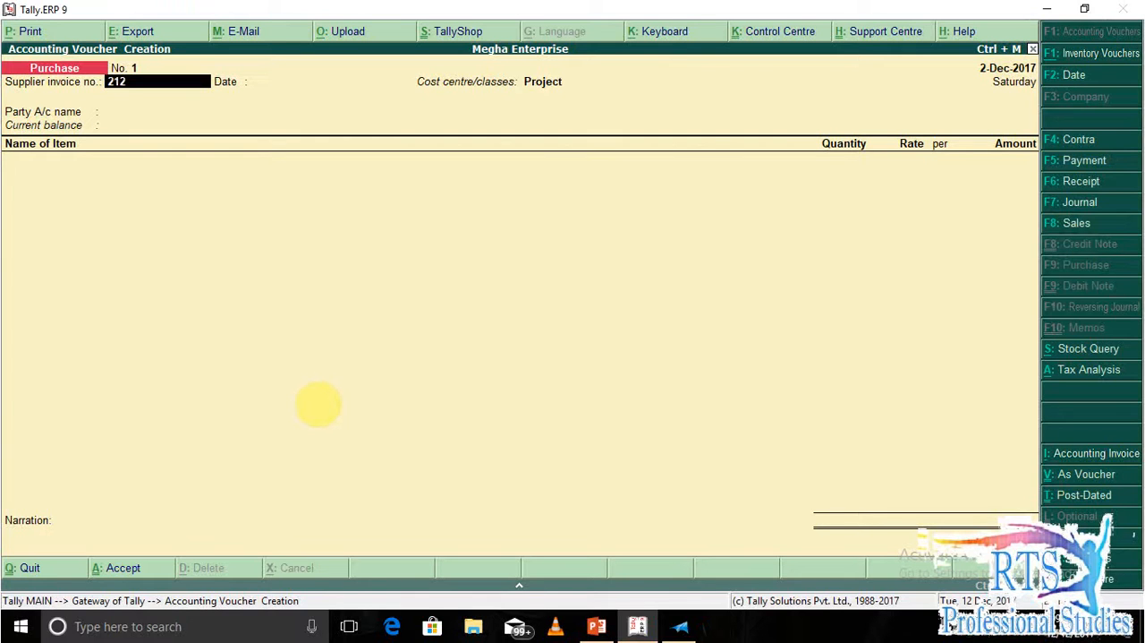
key(Return)
key(Return)
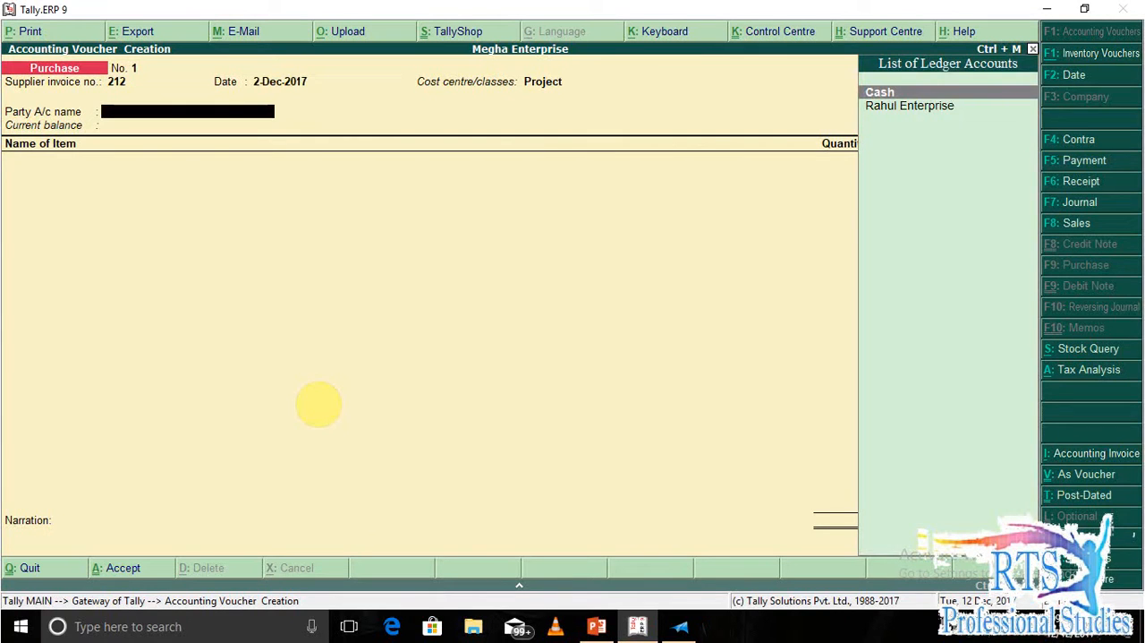
key(Down)
key(Return)
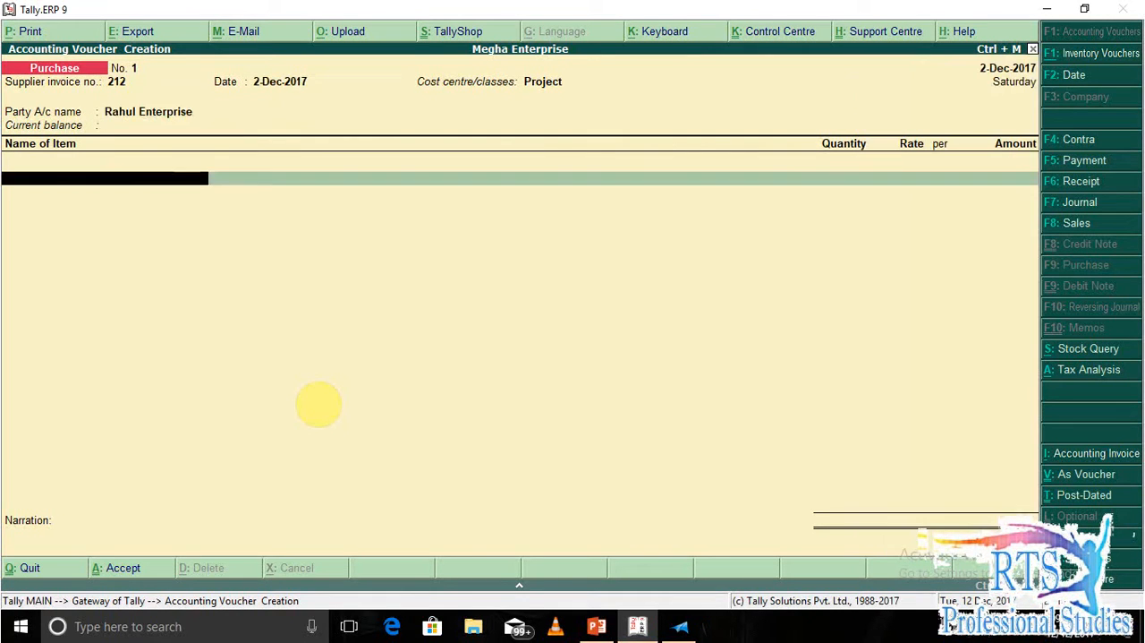
Create a stock item named Raw Material under Primary, with units Not Applicable and GST set to Applicable.
key(alt+c)
text(R)
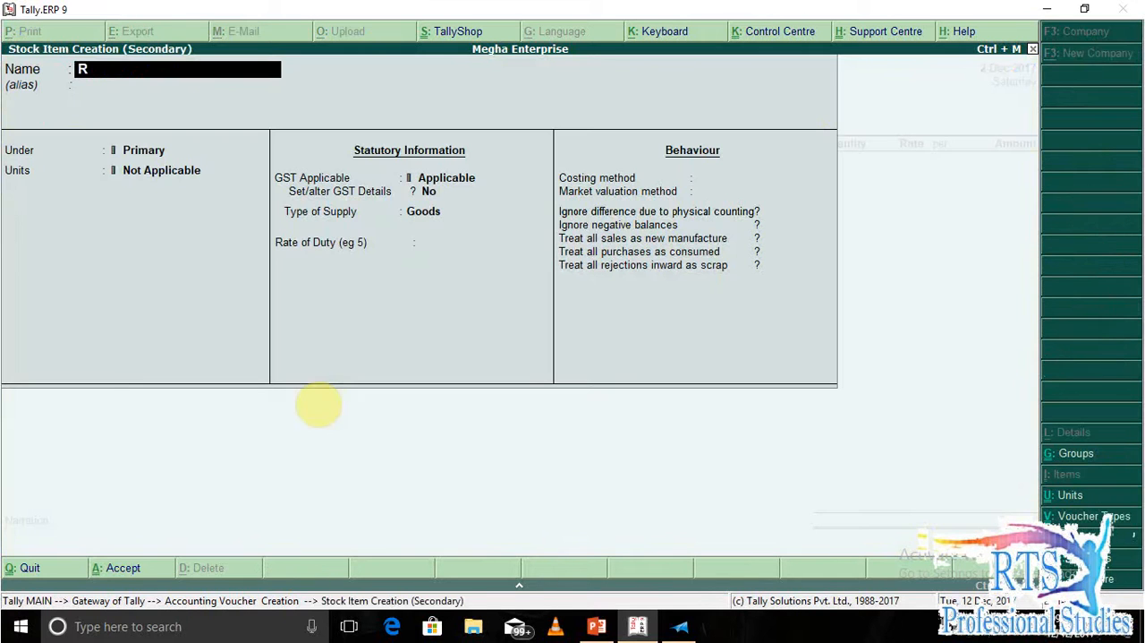
text(aw Material)
key(Return)
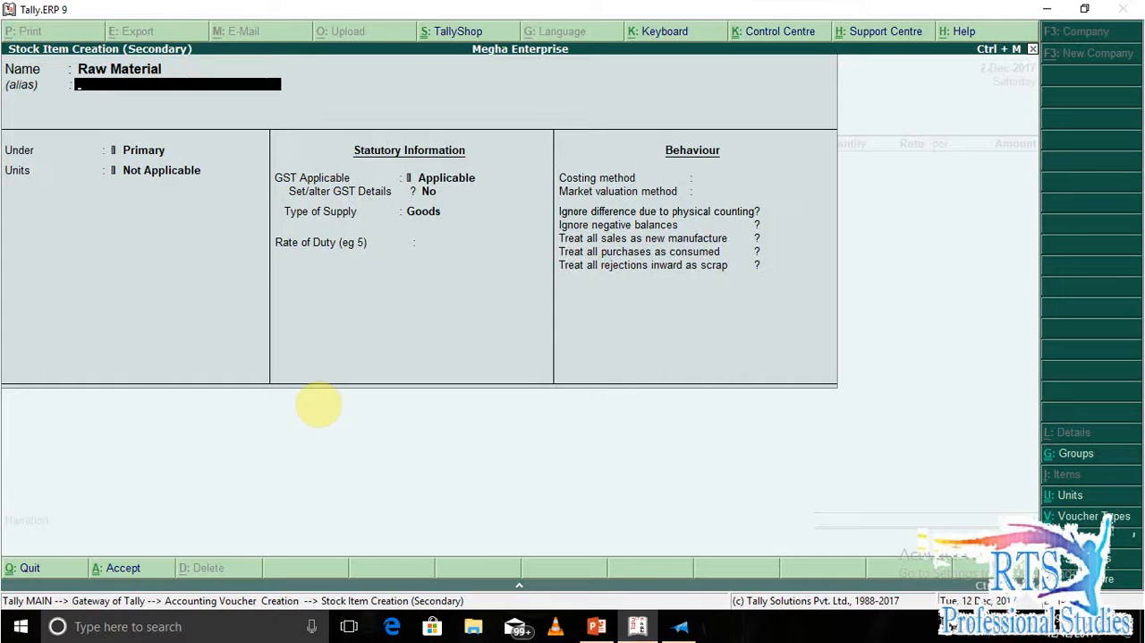
key(Return)
key(Return)
key(Return)
key(Return)
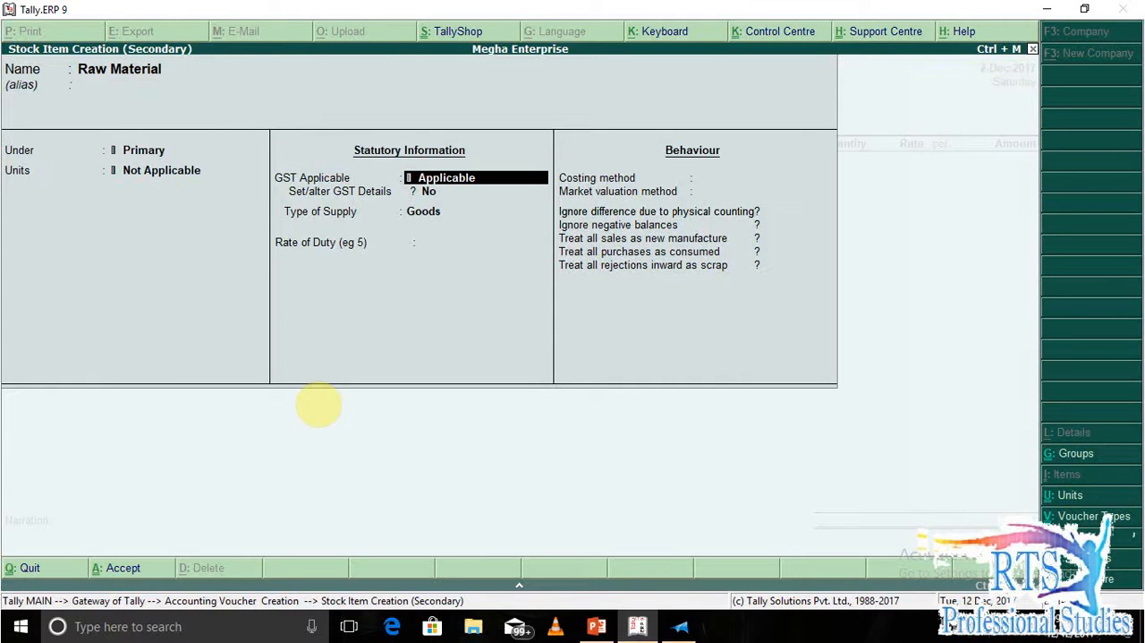
key(BackSpace)
key(Return)
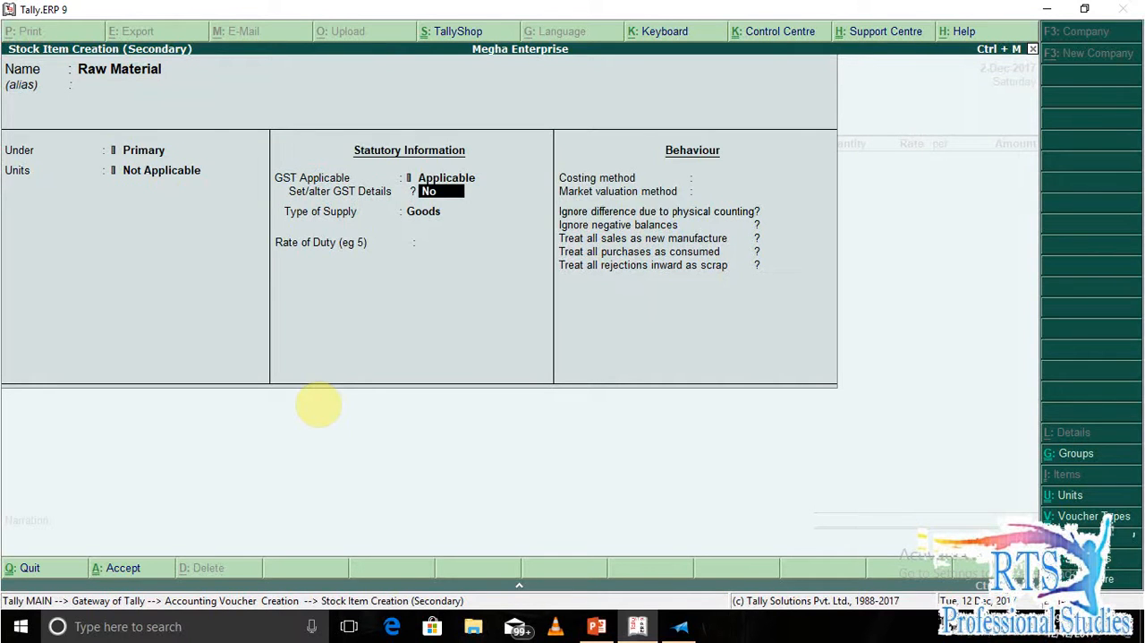
Enable setting of GST details for Raw Material, enter a 12% tax rate and save the stock item into the voucher.
key(y)
key(Return)
key(Return)
key(Return)
key(Return)
key(Return)
key(BackSpace)
key(Return)
key(Return)
key(Return)
key(Return)
key(Down)
key(Down)
key(Down)
key(Return)
text(12)
key(Return)
key(Return)
key(Return)
key(Return)
key(Return)
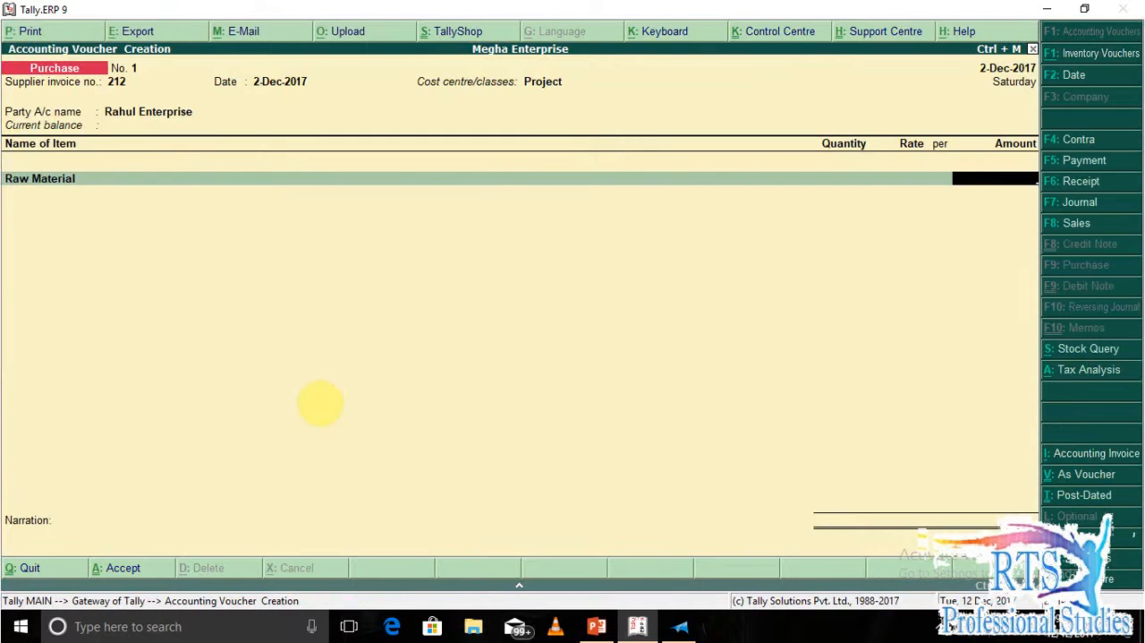
Enter the gross value of 25000 from question 2 as the Raw Material amount.
key(alt+Tab)
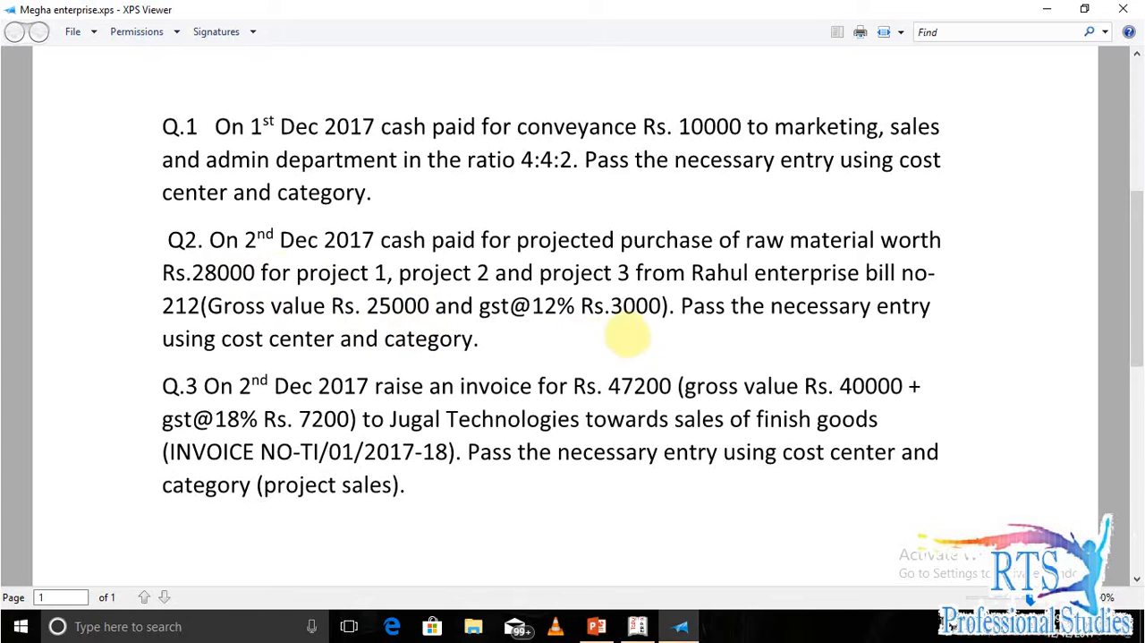
key(alt+Tab)
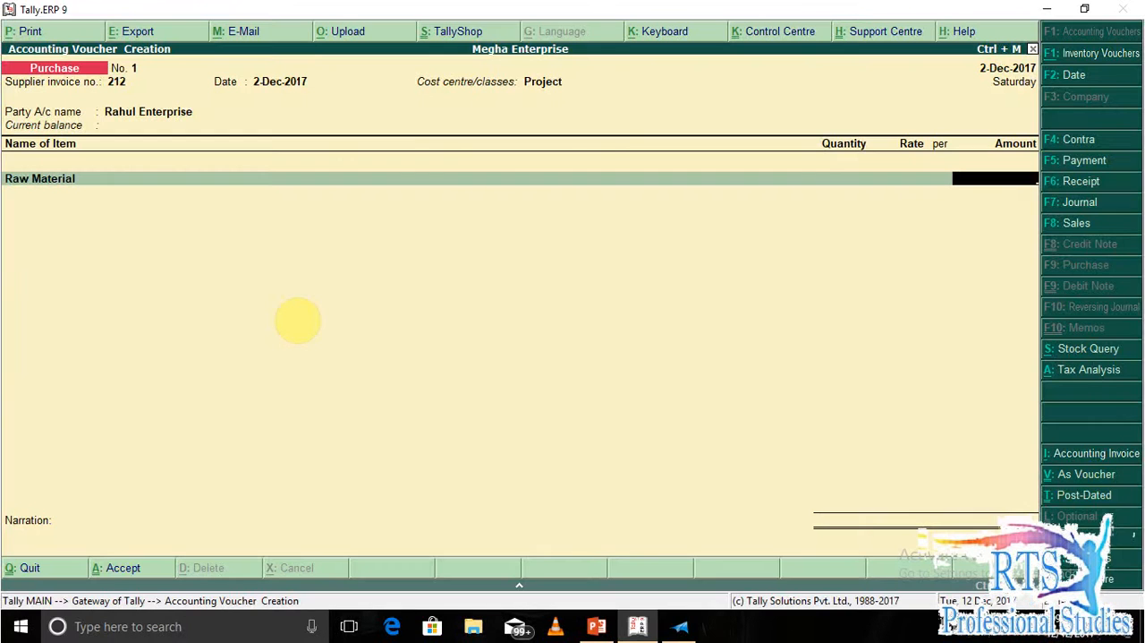
text(5)
key(BackSpace)
text(25000)
key(Return)
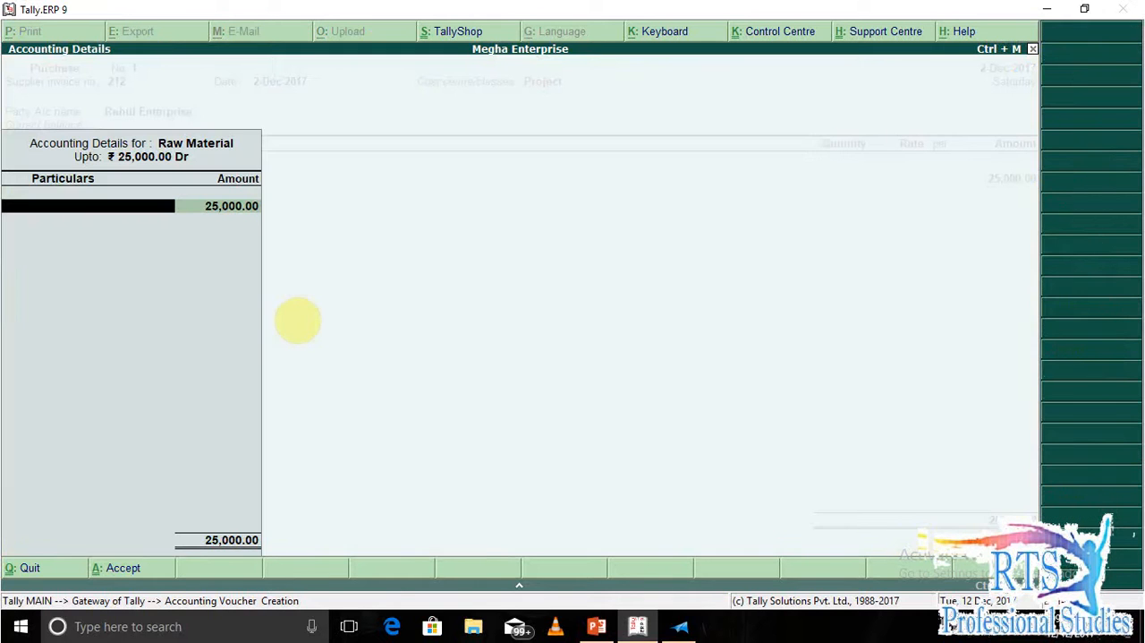
Allocate the Raw Material amount to the Project Purchase ledger with the tax classification Interstate Purchase Taxable.
text(P)
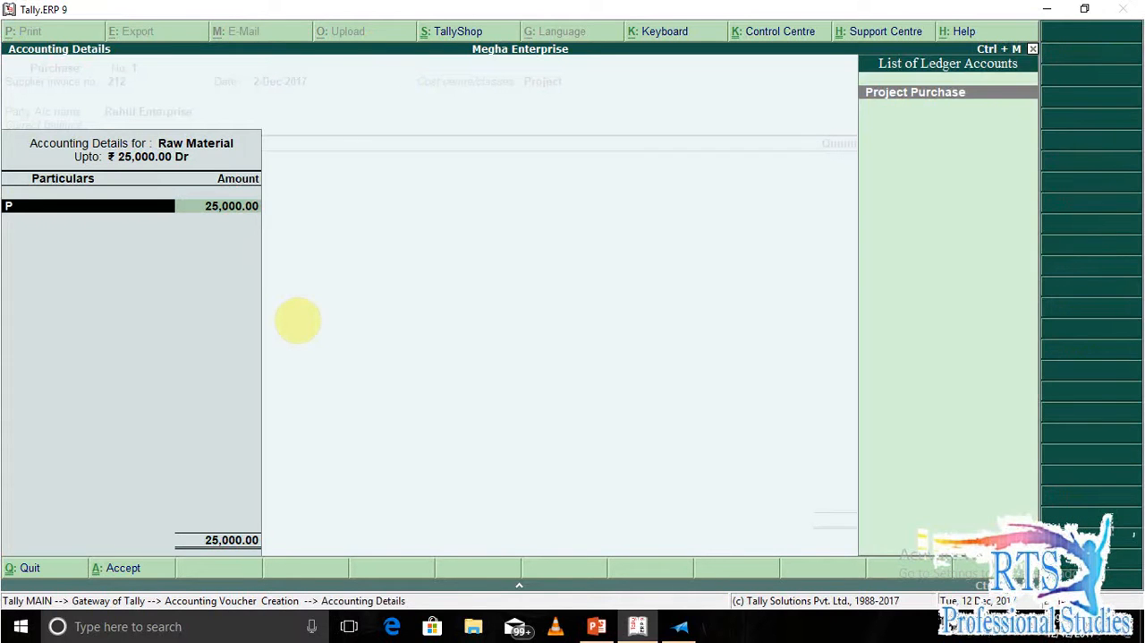
key(Return)
text(inter)
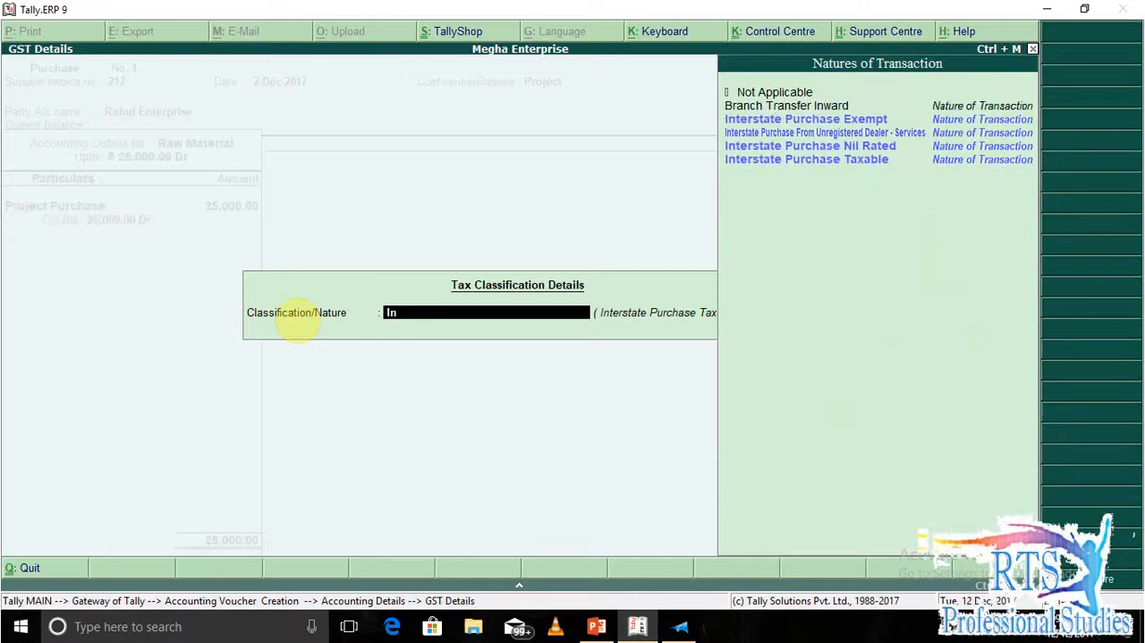
key(Return)
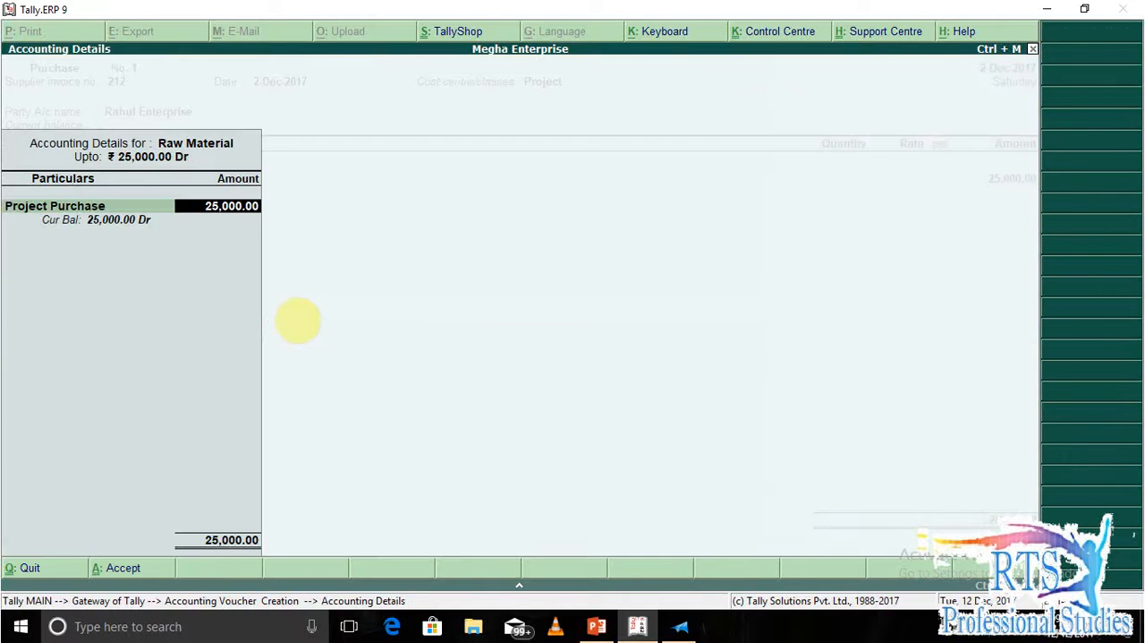
key(Return)
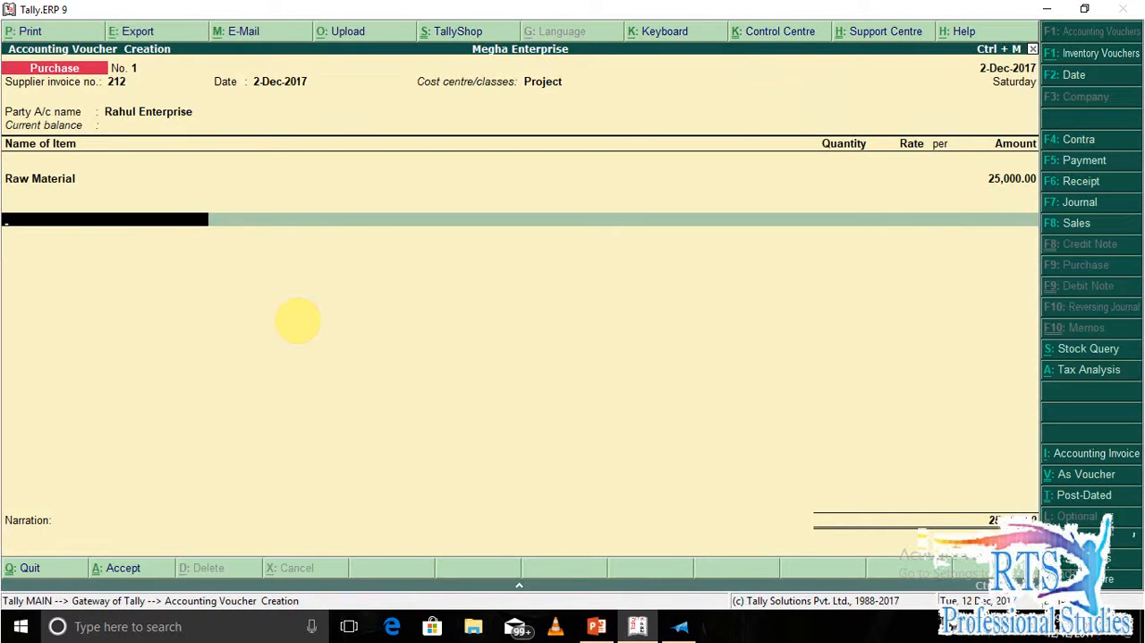
Create an IGST ledger under Duties & Taxes with GST as the type of duty/tax.
key(alt+c)
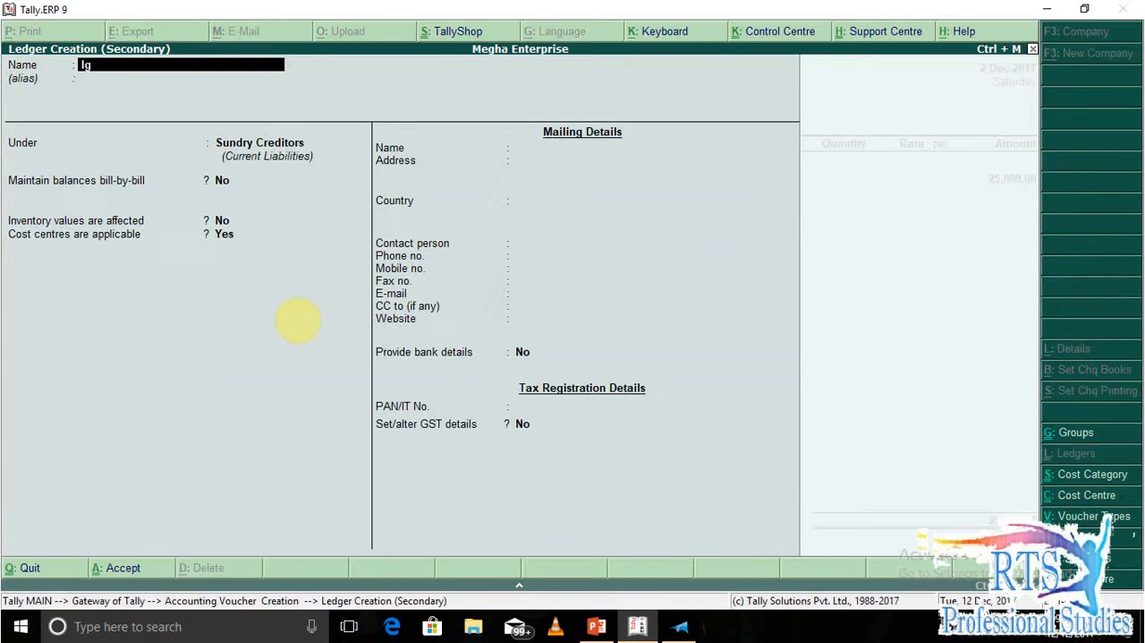
text(IGST)
key(Return)
key(Return)
text(DI)
key(BackSpace)
key(BackSpace)
text(DU)
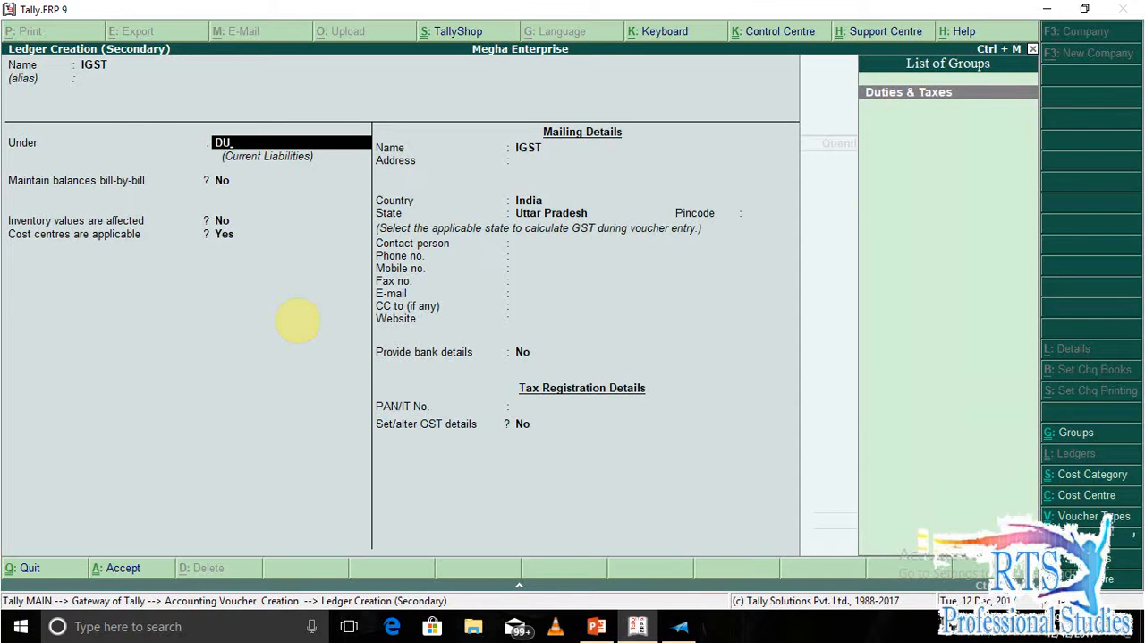
key(Return)
key(Up)
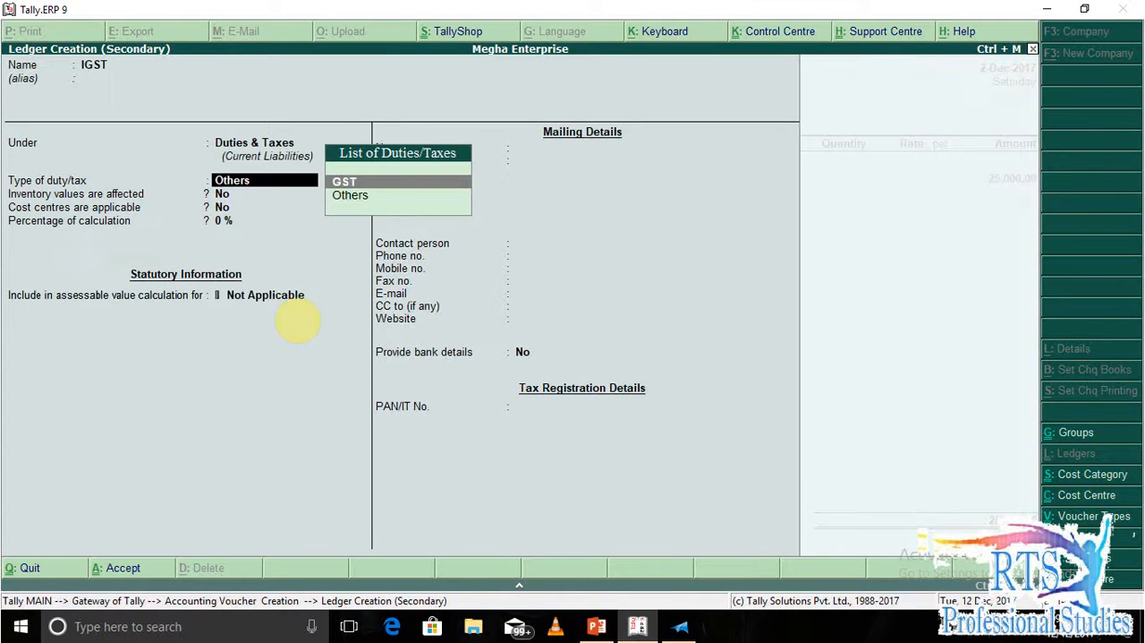
key(Return)
Set the IGST ledger's tax type to Integrated Tax, save it and add IGST to the purchase voucher.
key(Down)
key(Down)
key(Down)
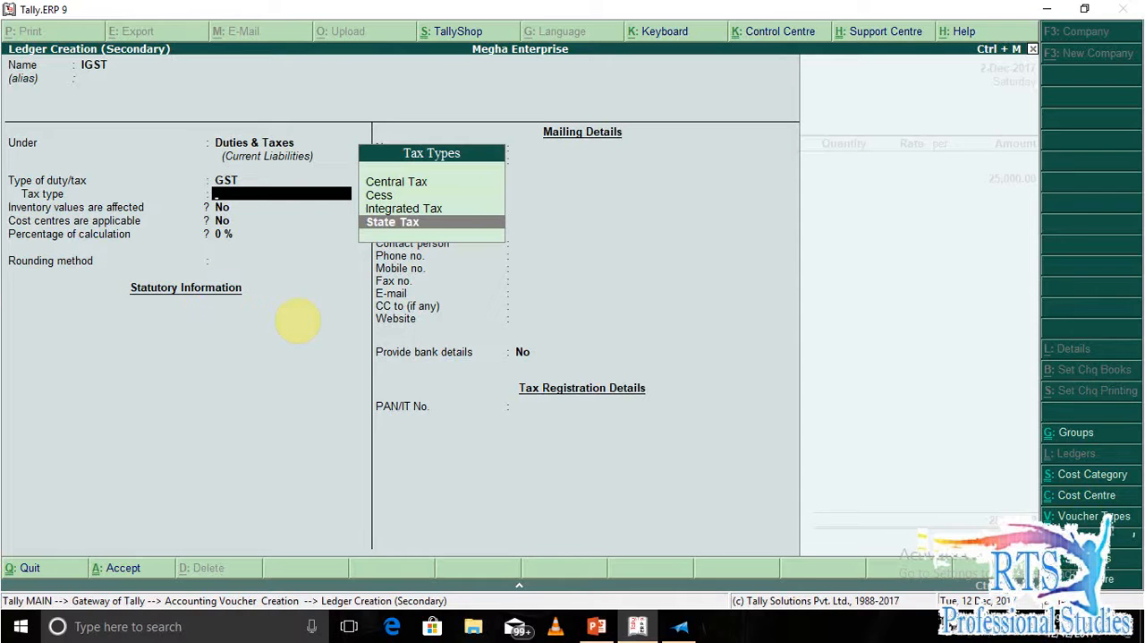
key(Up)
key(Return)
key(Return)
key(Return)
key(Return)
key(Return)
key(Return)
key(Return)
key(Return)
key(Return)
key(Return)
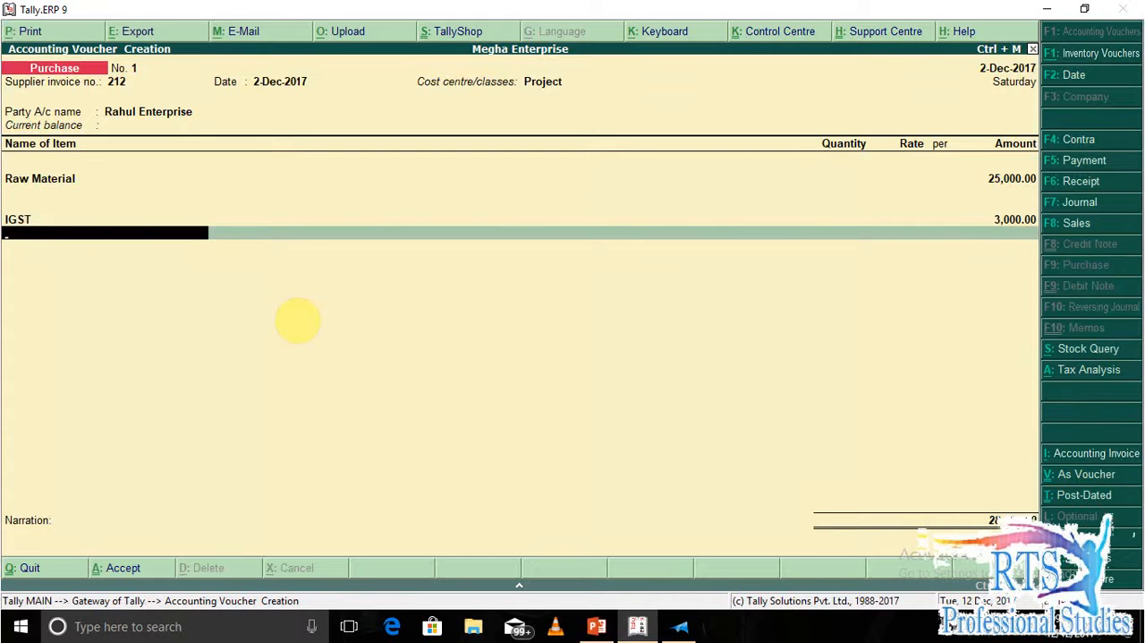
Enter the narration "BEING GOODS PURCHASE", accept the purchase voucher and leave voucher creation.
key(Return)
text(BEING GOODS PURCHASE)
key(Return)
key(Return)
key(Escape)
key(Return)
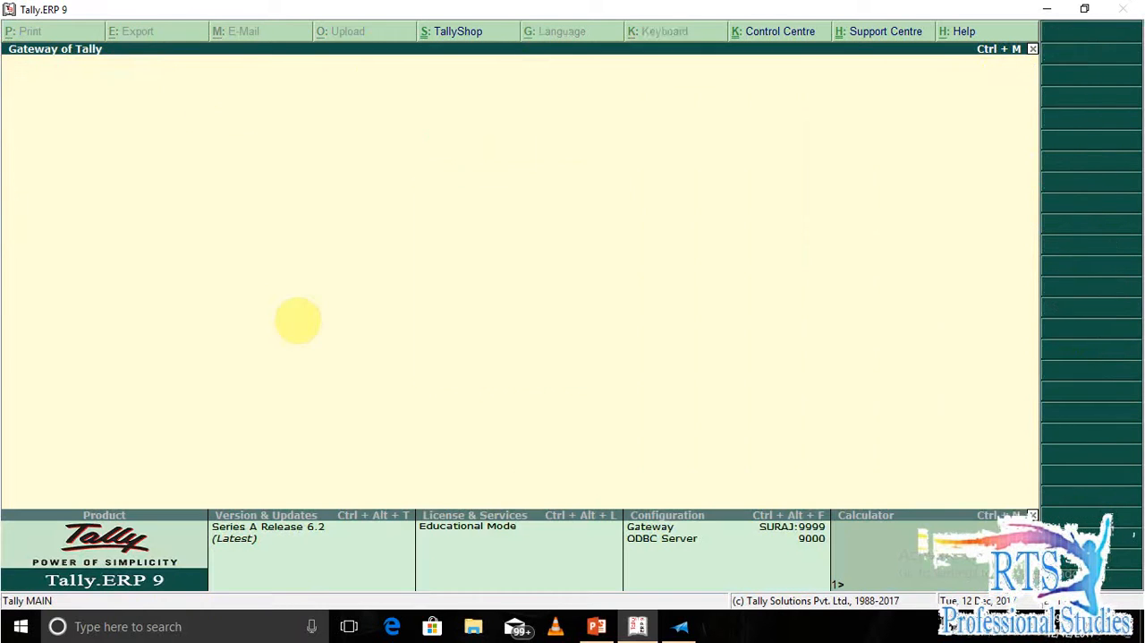
Open the cost centre Category Summary and examine the debit, credit and closing balances of each department and project.
key(d)
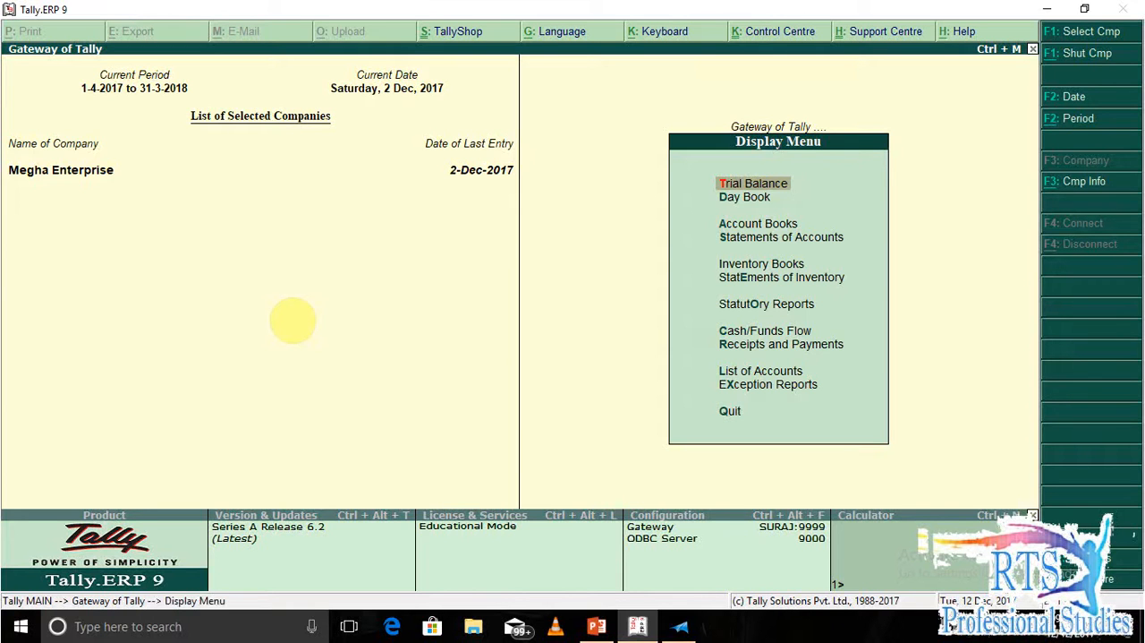
key(s)
key(c)
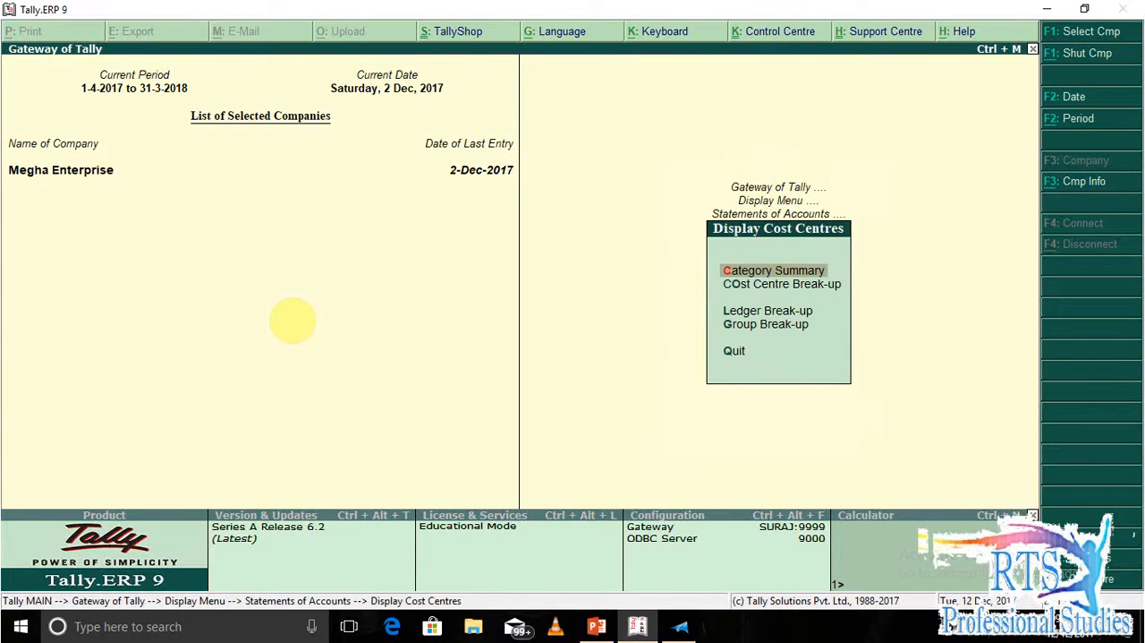
key(Return)
key(Down)
key(Down)
key(Down)
key(Down)
key(Down)
key(Down)
key(Up)
key(Up)
key(Up)
key(Up)
key(Up)
key(Up)
key(Down)
key(Down)
key(Down)
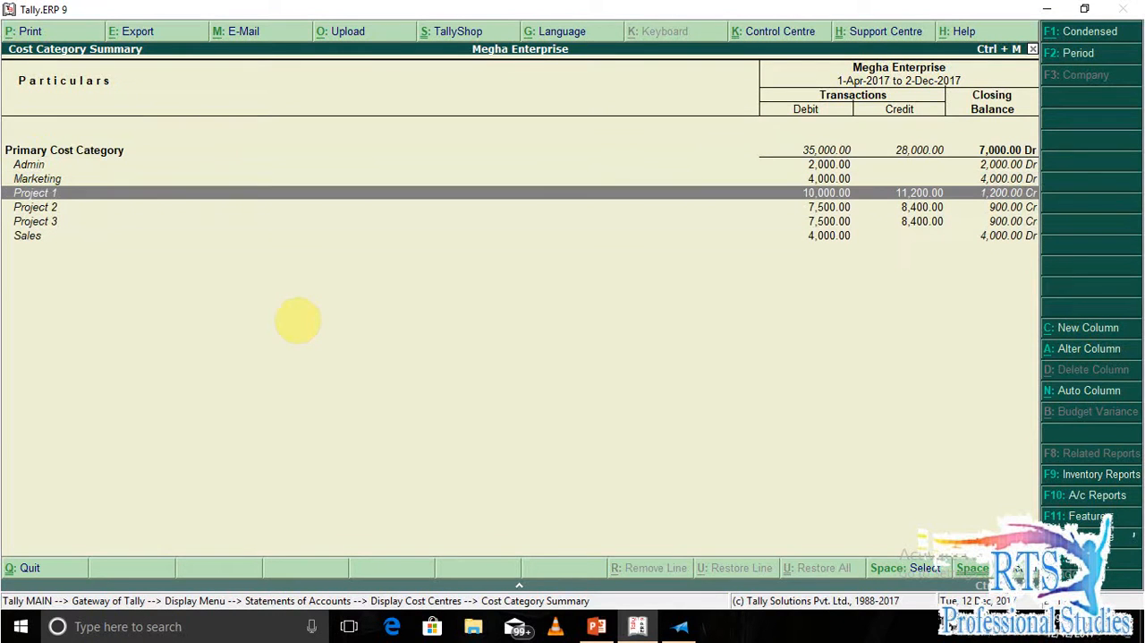
key(Down)
key(Down)
key(Down)
key(Up)
key(Up)
key(Up)
key(Up)
key(Up)
Examine the cost centre ledger break-up of Project Purchase by project and return to the Gateway of Tally.
key(Down)
key(Down)
key(Escape)
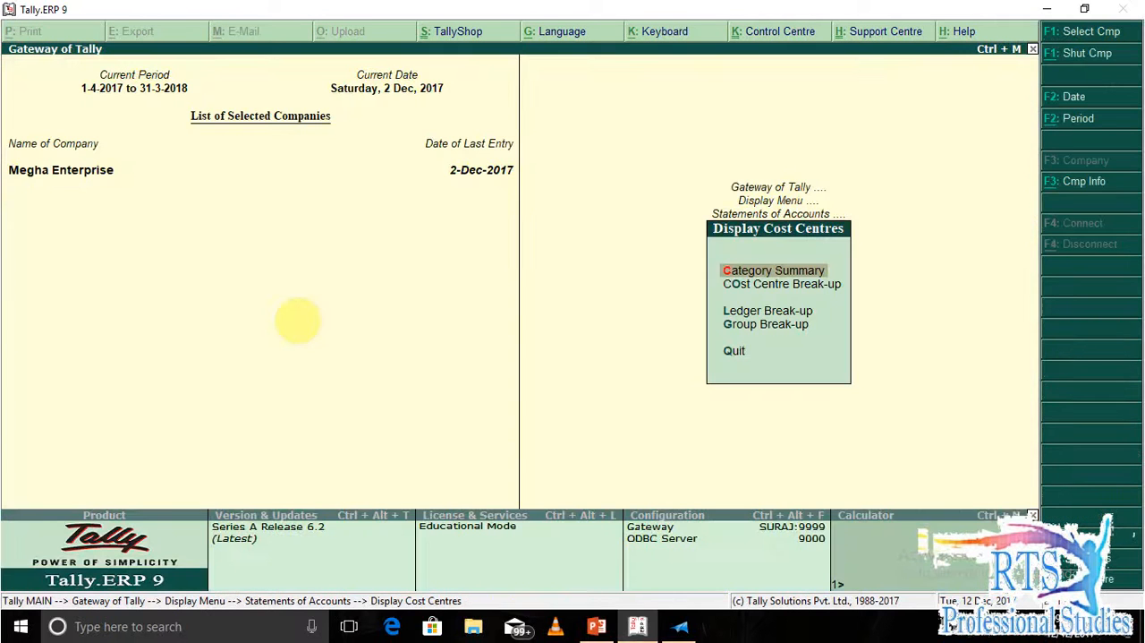
key(Down)
key(Down)
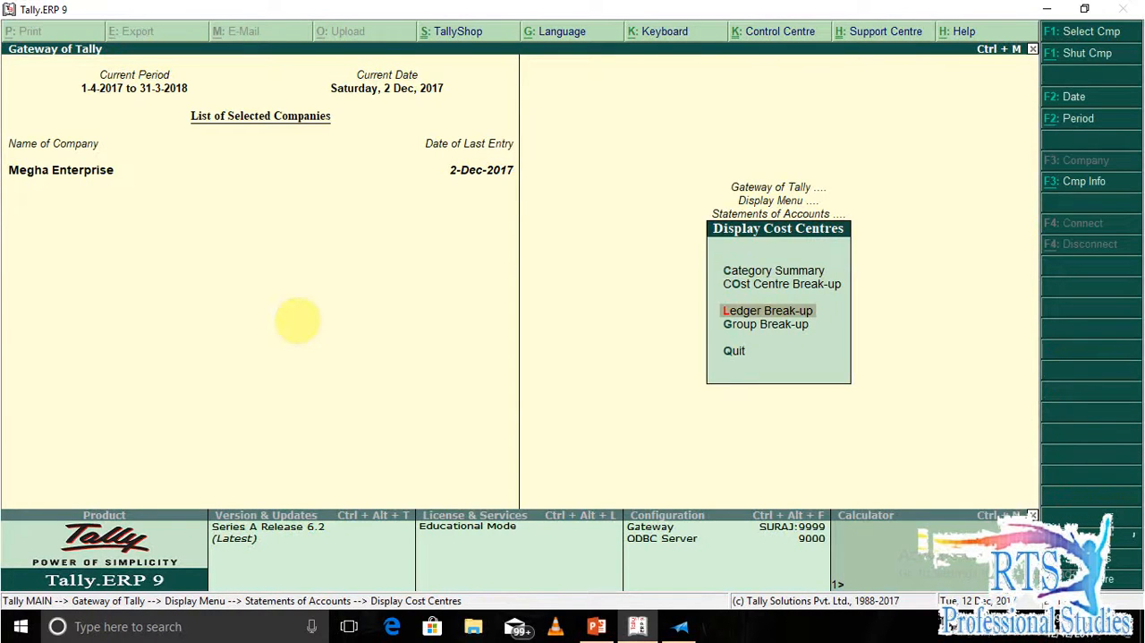
key(Return)
key(Down)
key(Down)
key(Up)
key(Return)
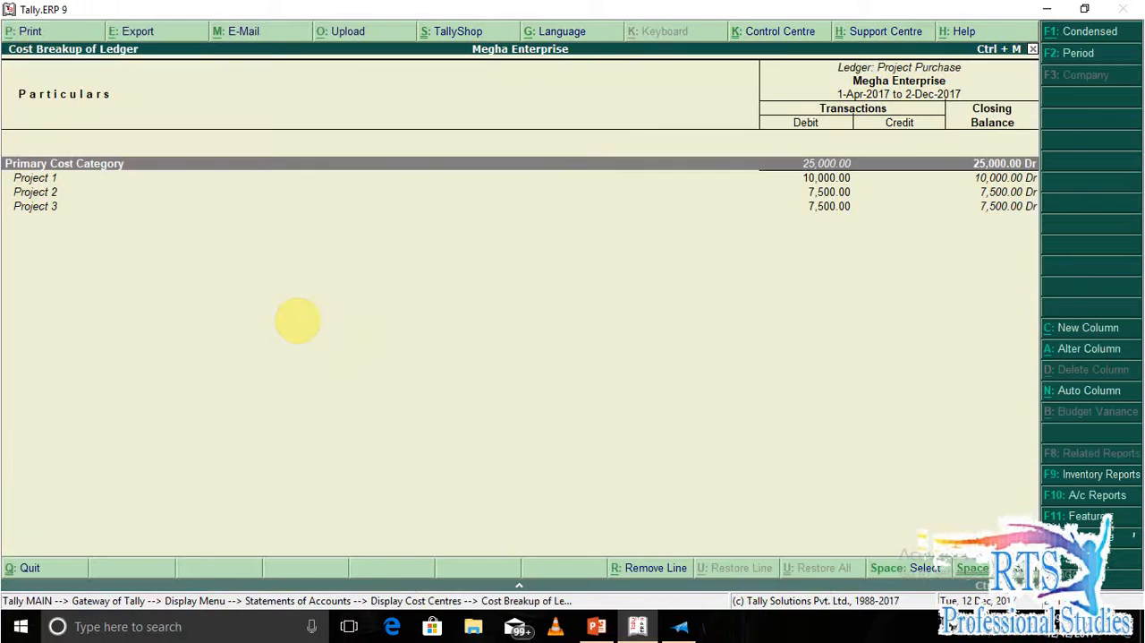
key(Down)
key(Down)
key(Down)
key(Up)
key(Up)
key(Down)
key(Down)
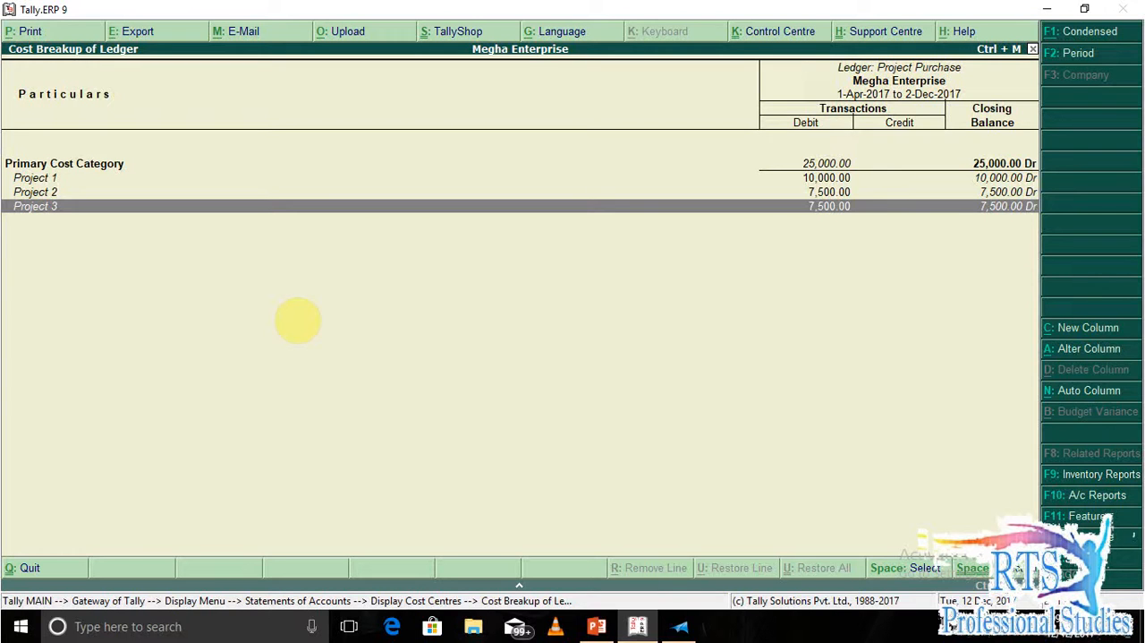
key(Up)
key(Up)
key(Up)
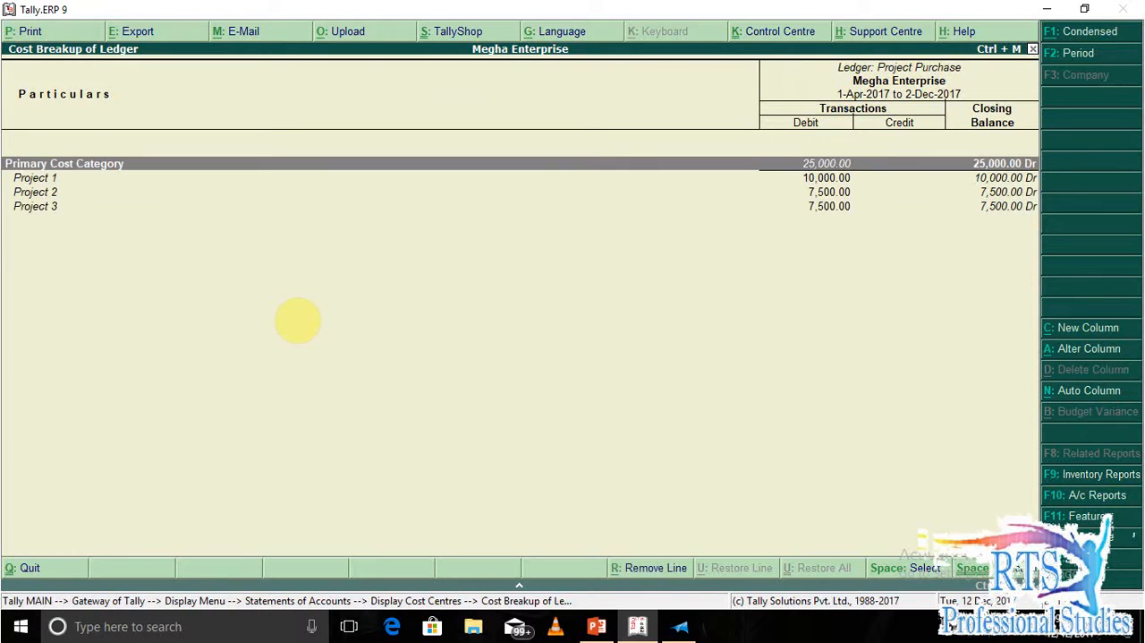
key(Down)
key(Down)
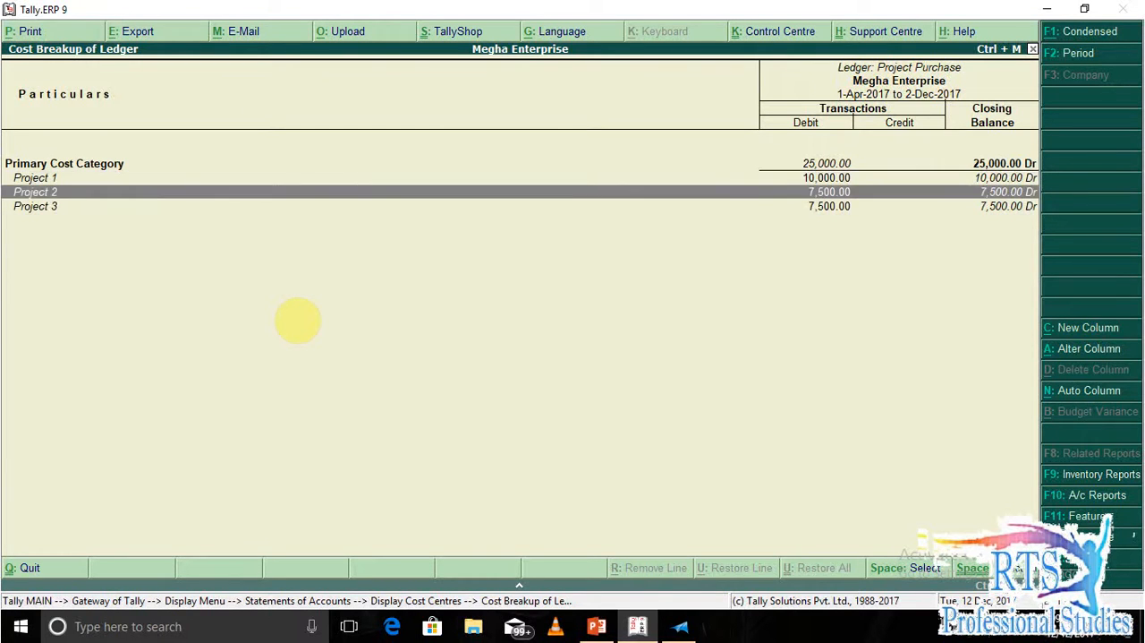
key(Down)
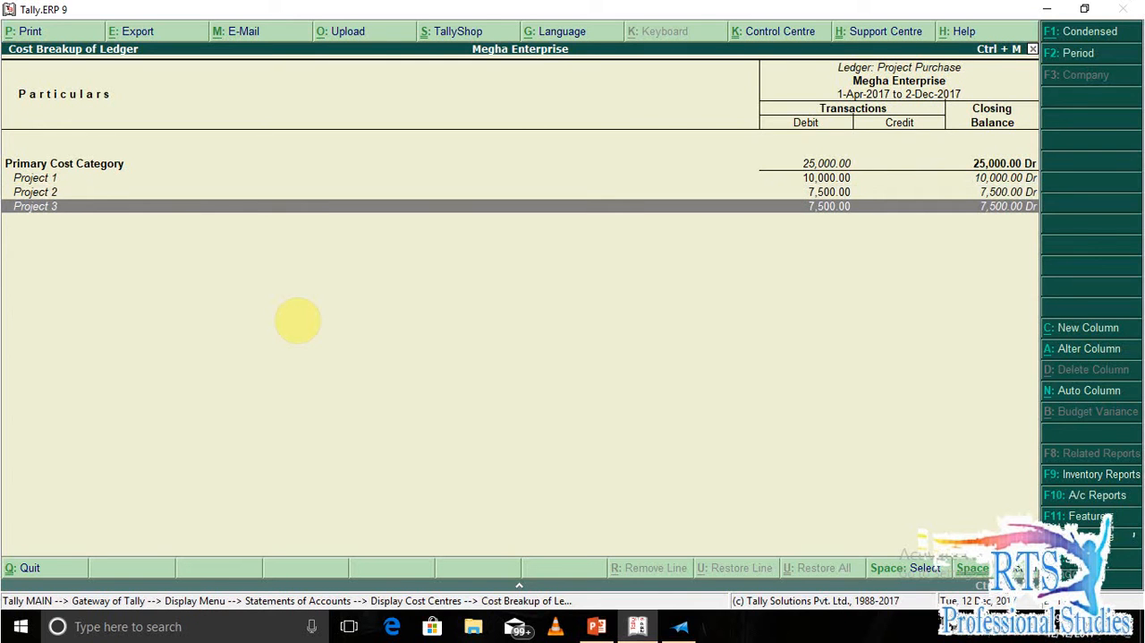
key(Escape)
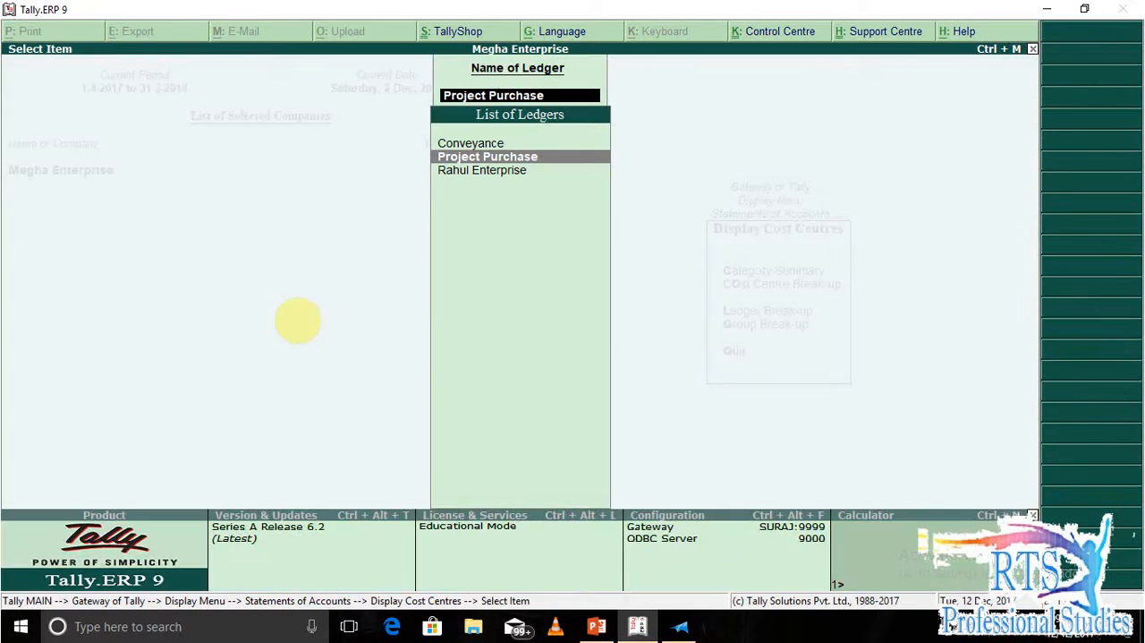
key(Escape)
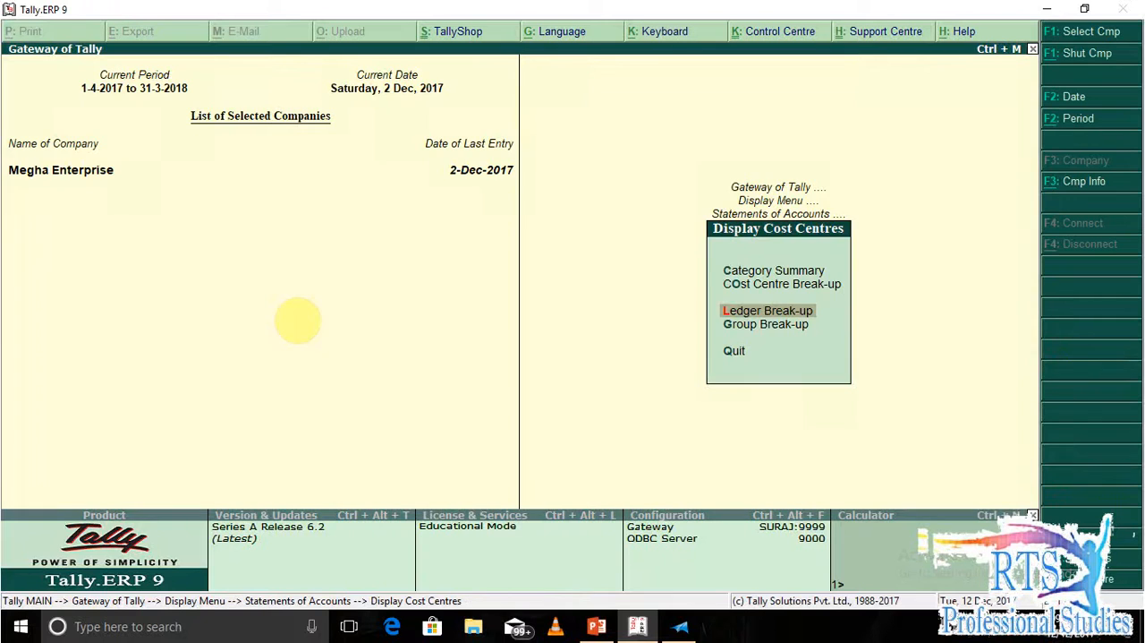
key(Escape)
key(Escape)
key(Escape)
key(Escape)
key(Escape)
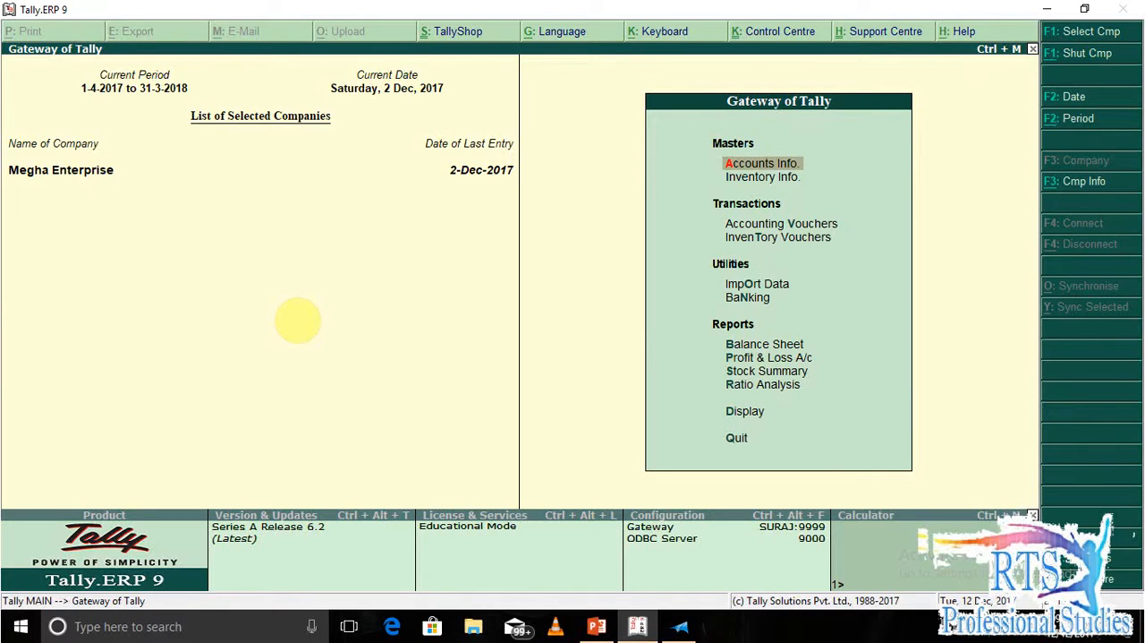
Check the sales invoice question and debtor details in XPS Viewer, and create a Project Sales ledger under Sales Accounts in Tally.
key(alt+Tab)
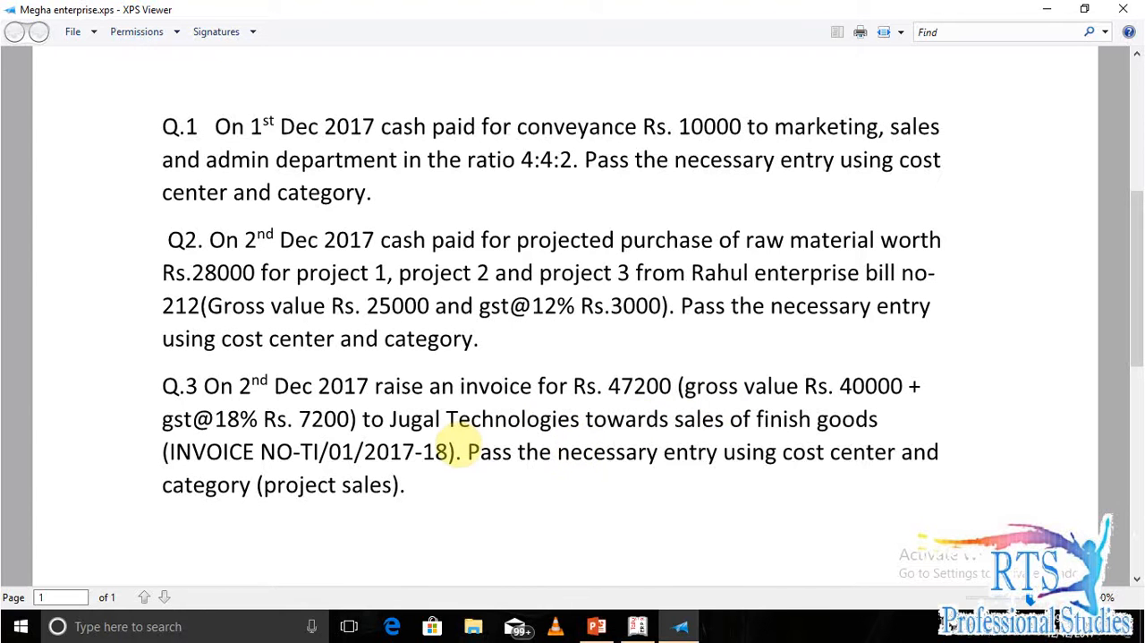
scroll(461, 454, down, 5)
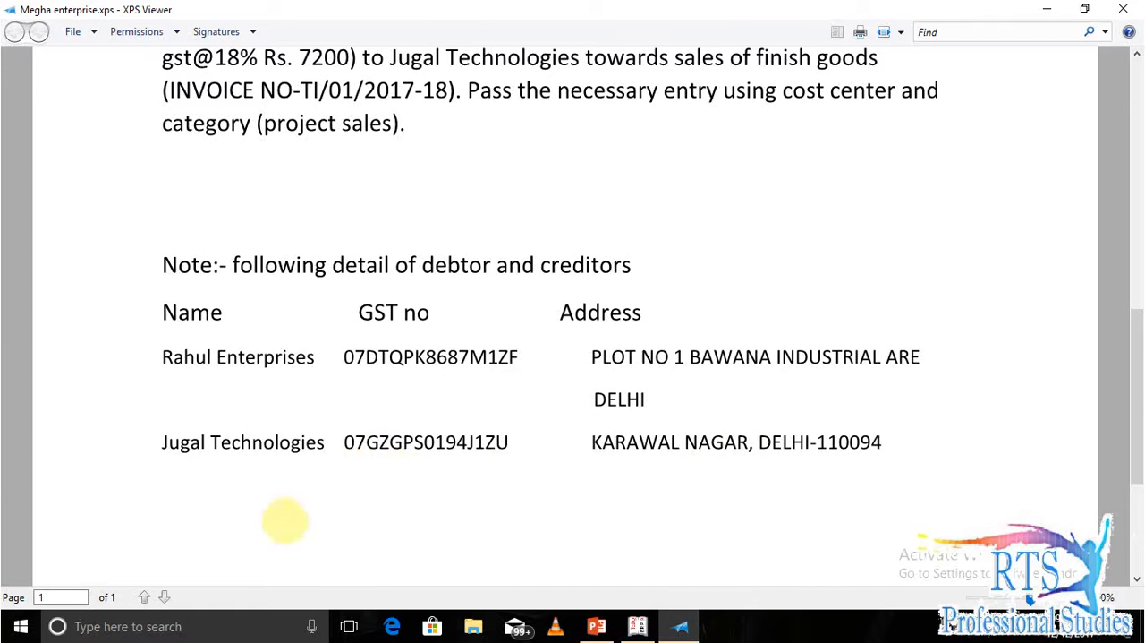
key(alt+Tab)
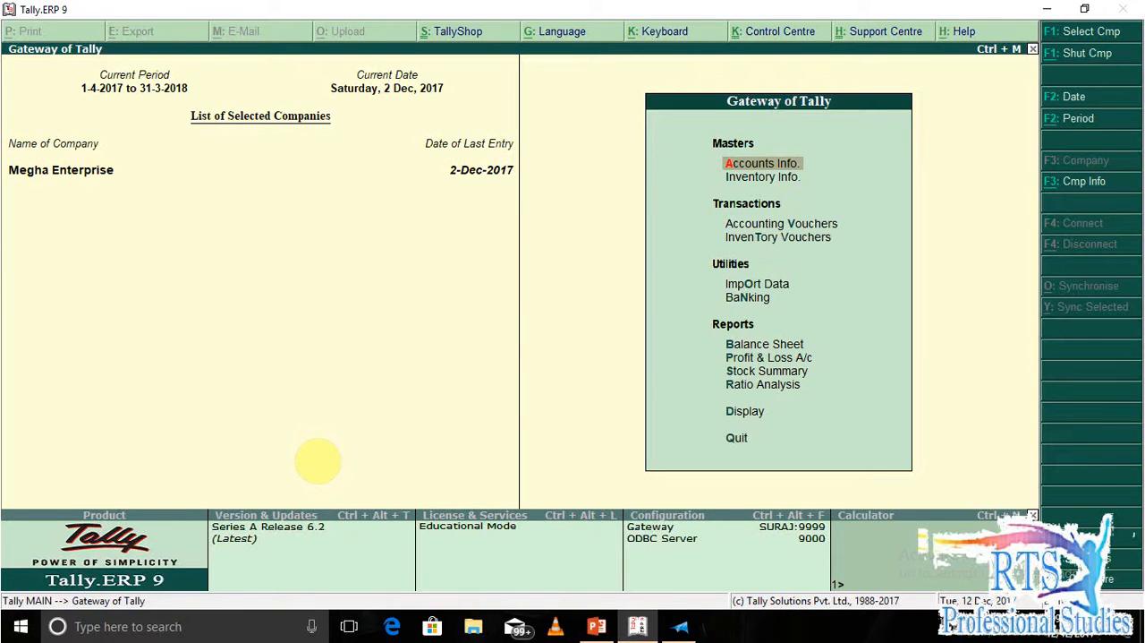
key(Return)
key(l)
key(Return)
text(SAL)
key(BackSpace)
key(BackSpace)
key(BackSpace)
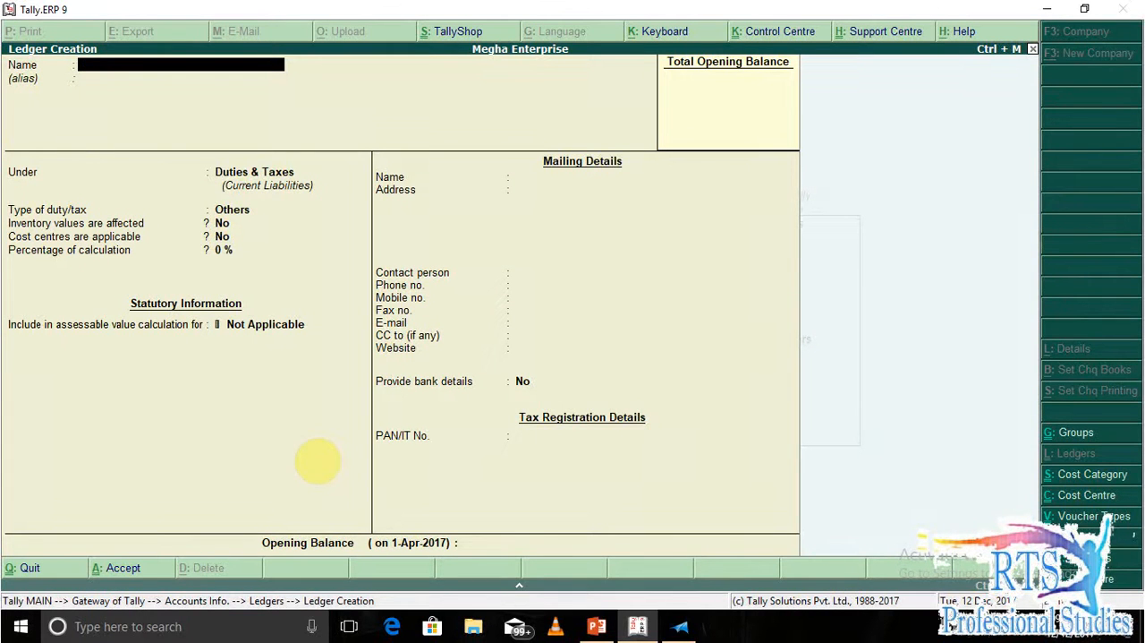
text(Project Sales)
key(Return)
text(Sal)
key(Return)
key(Return)
key(Return)
key(Return)
key(Return)
key(Return)
key(Return)
key(Return)
key(Return)
key(Return)
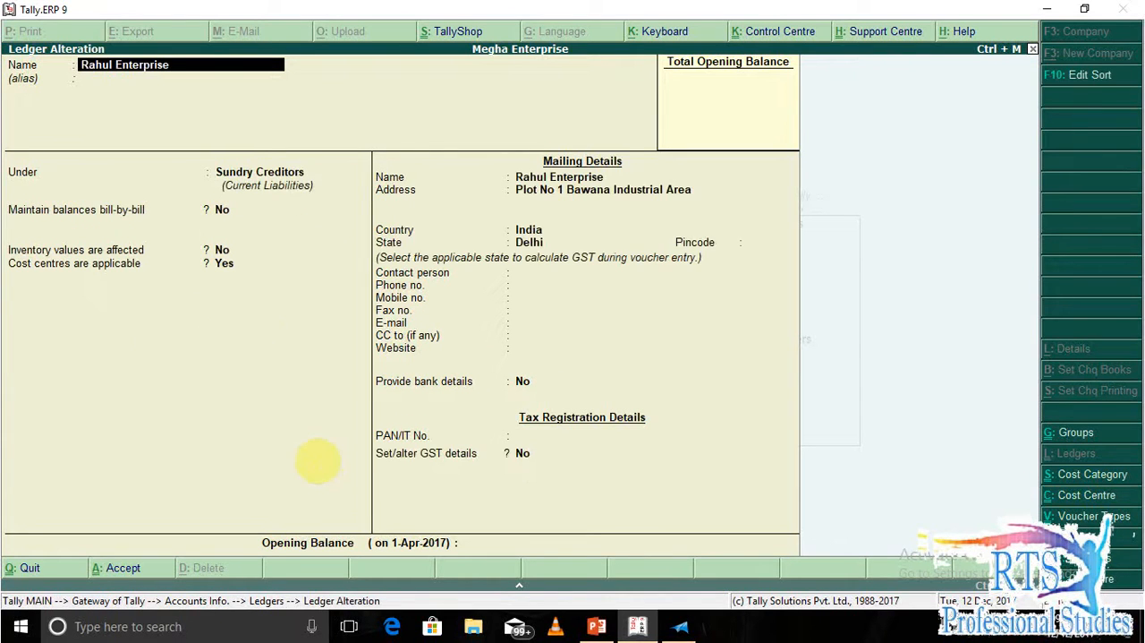
Reopen the saved Project Sales ledger and review its cost centre and GST settings.
key(Return)
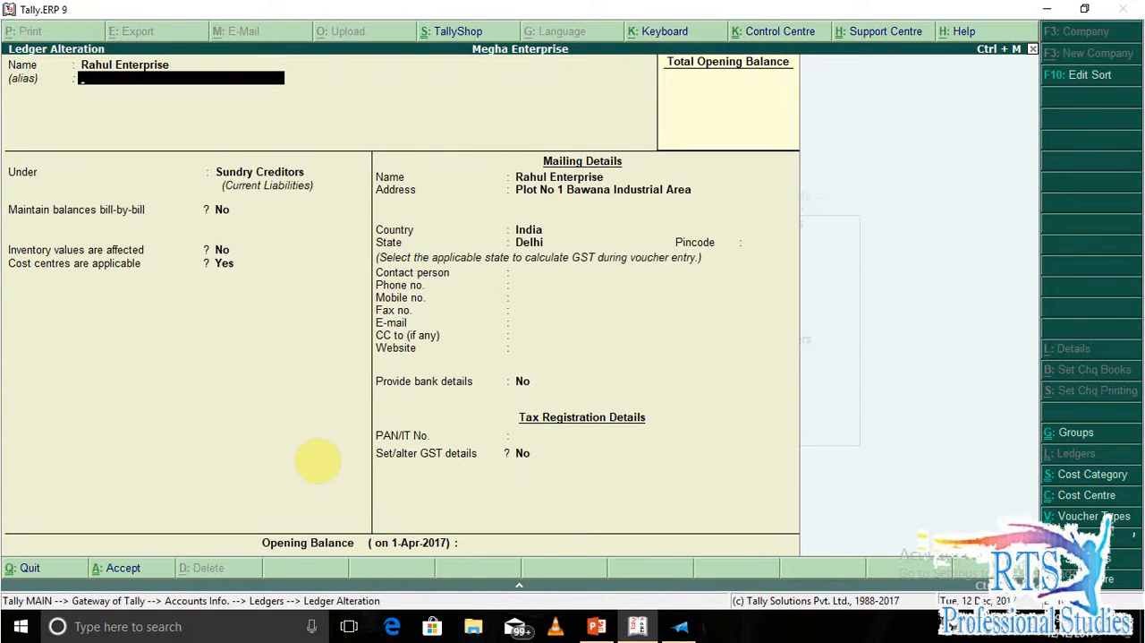
key(Page_Up)
key(Return)
key(Return)
key(Return)
key(Return)
key(Return)
key(Return)
key(Return)
key(Return)
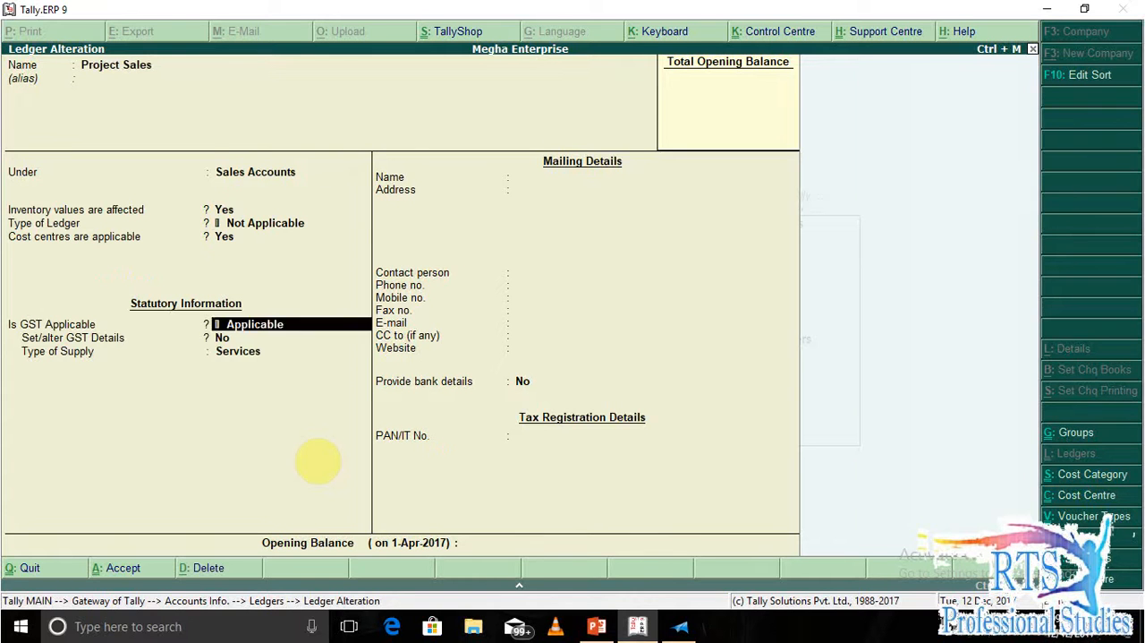
key(Return)
key(Return)
text(yJu)
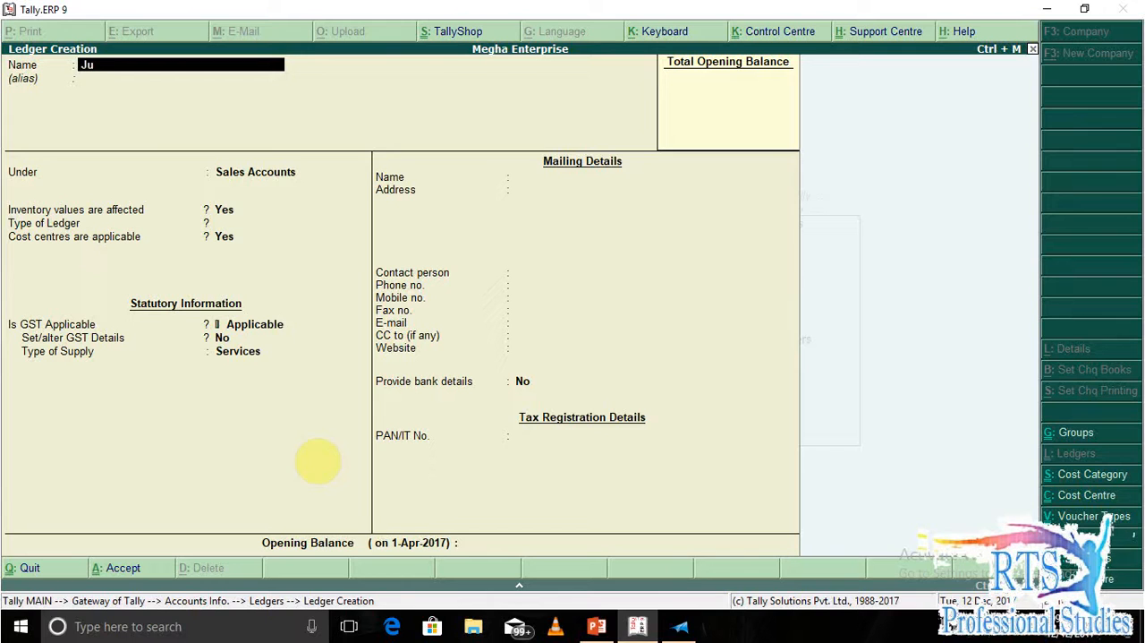
text(gal technologies)
Start a new ledger named Jugal Technologies.
key(Return)
Place the Jugal Technologies ledger under Sundry Debtors and make cost centres applicable.
key(Return)
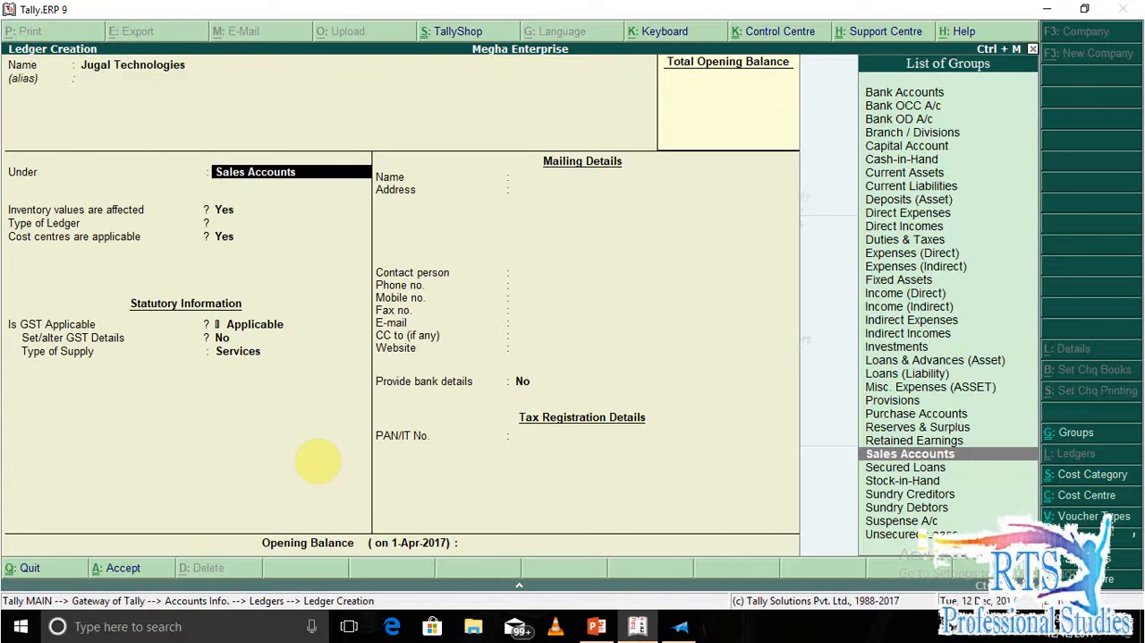
text(su)
key(Return)
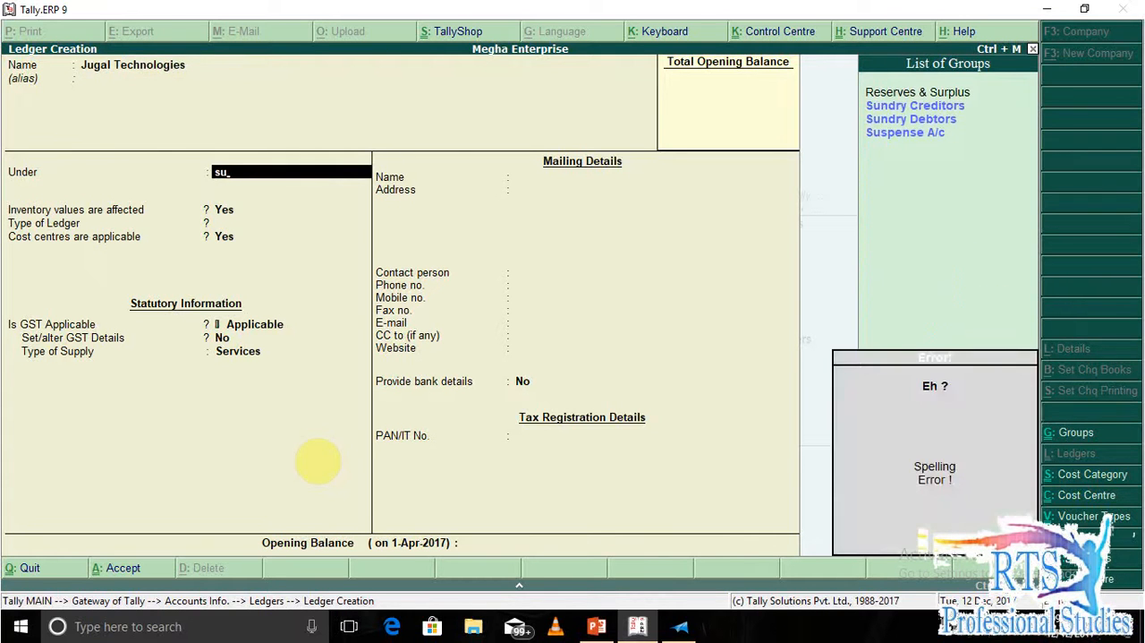
key(Down)
key(Down)
key(Return)
key(Return)
key(Return)
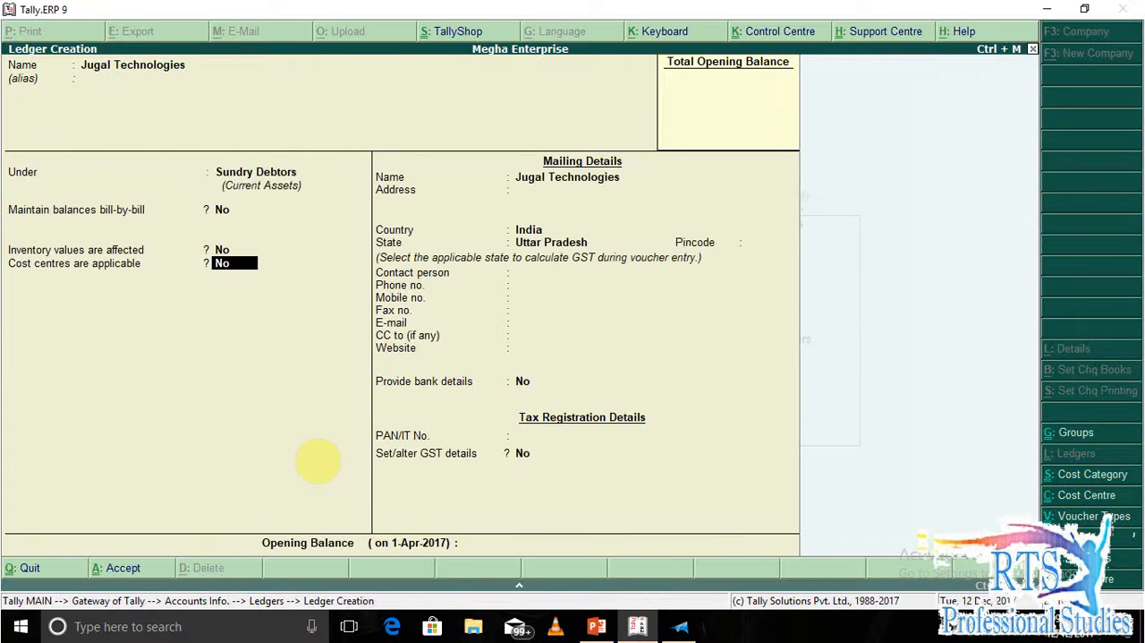
key(y)
key(Return)
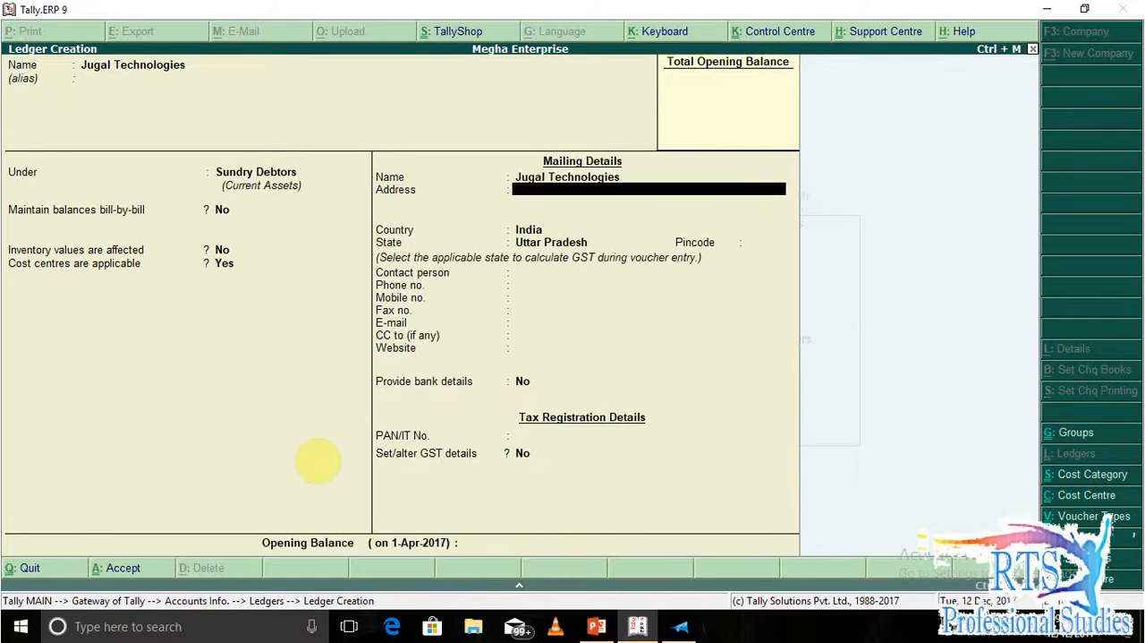
Look up Jugal Technologies' address in XPS Viewer, fill in the ledger's mailing address and set the state to Delhi.
key(alt+Tab)
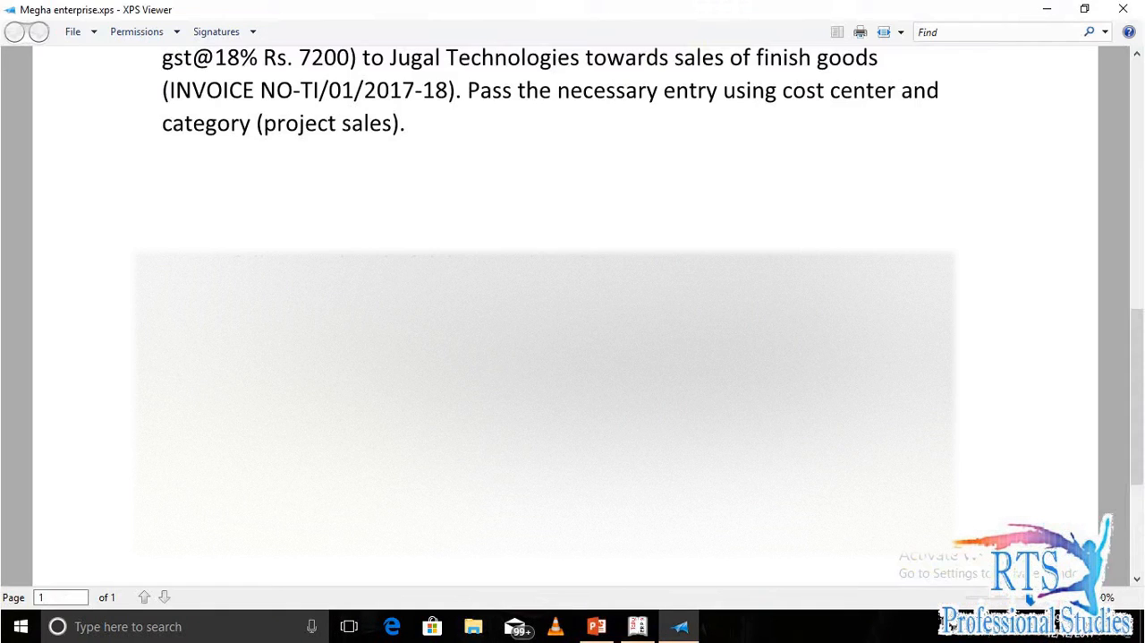
key(alt+Tab)
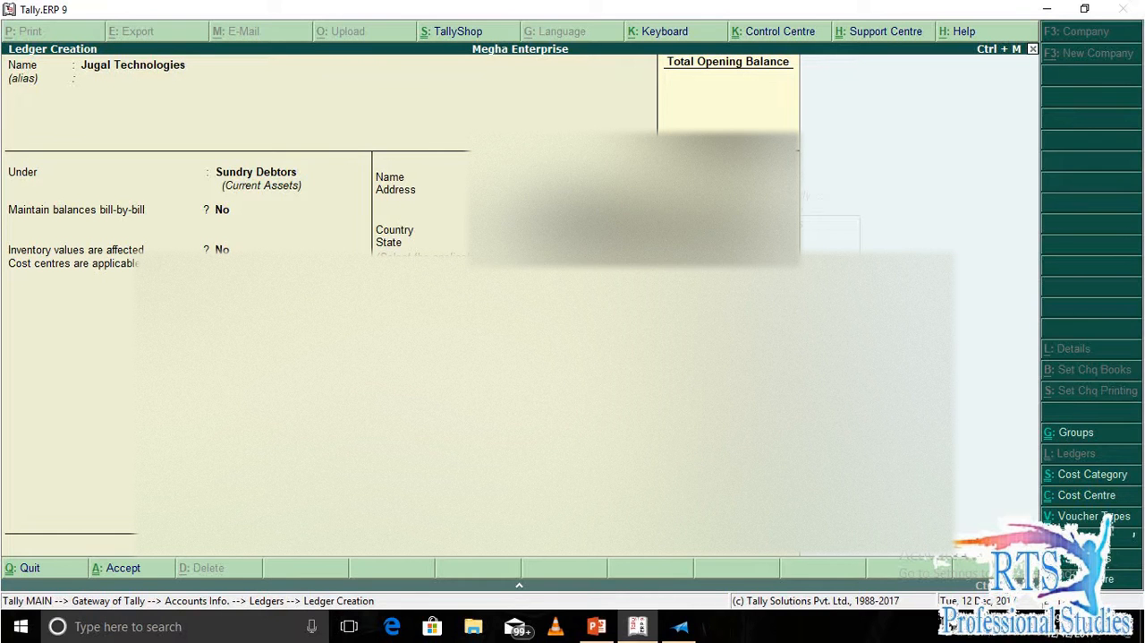
key(Return)
text(d)
key(Down)
key(Down)
key(Down)
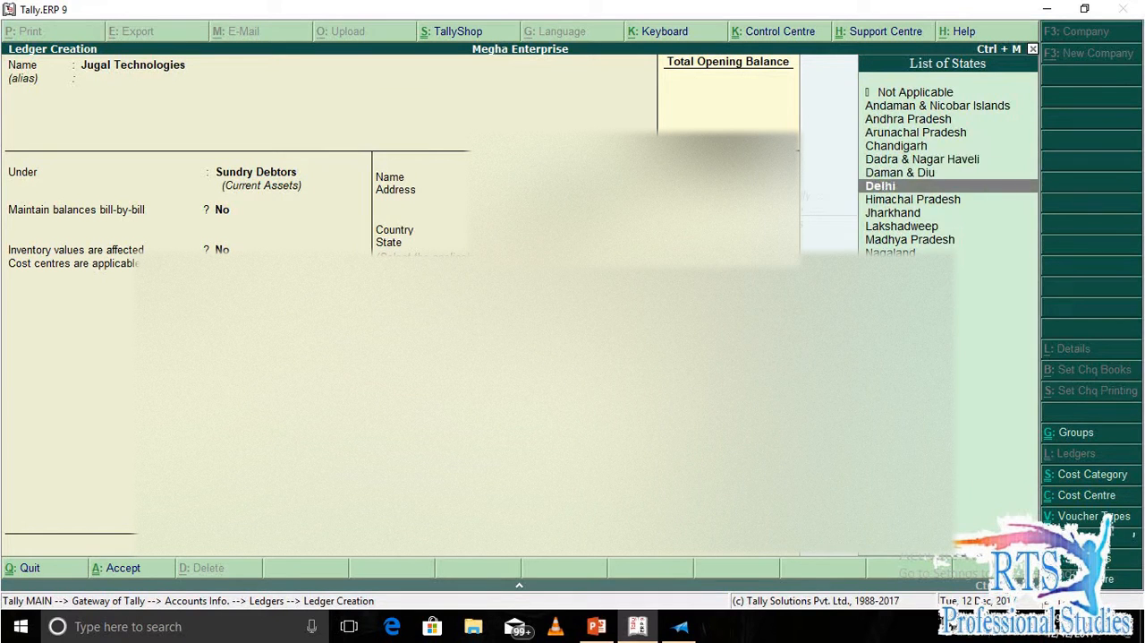
key(Return)
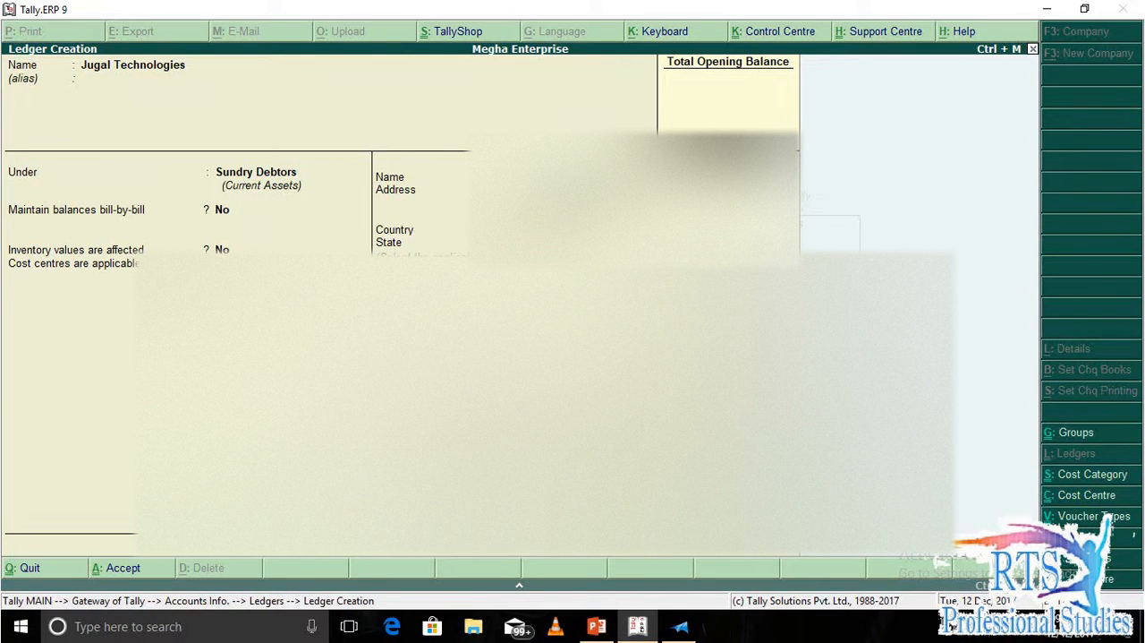
Enter the party's pincode and enable its GST details with the Regular registration type.
key(Return)
key(Return)
key(Return)
key(Return)
key(Return)
Look up Jugal Technologies' GST number in XPS Viewer and enter it as the ledger's GSTIN/UIN.
text(07)
key(alt+Tab)
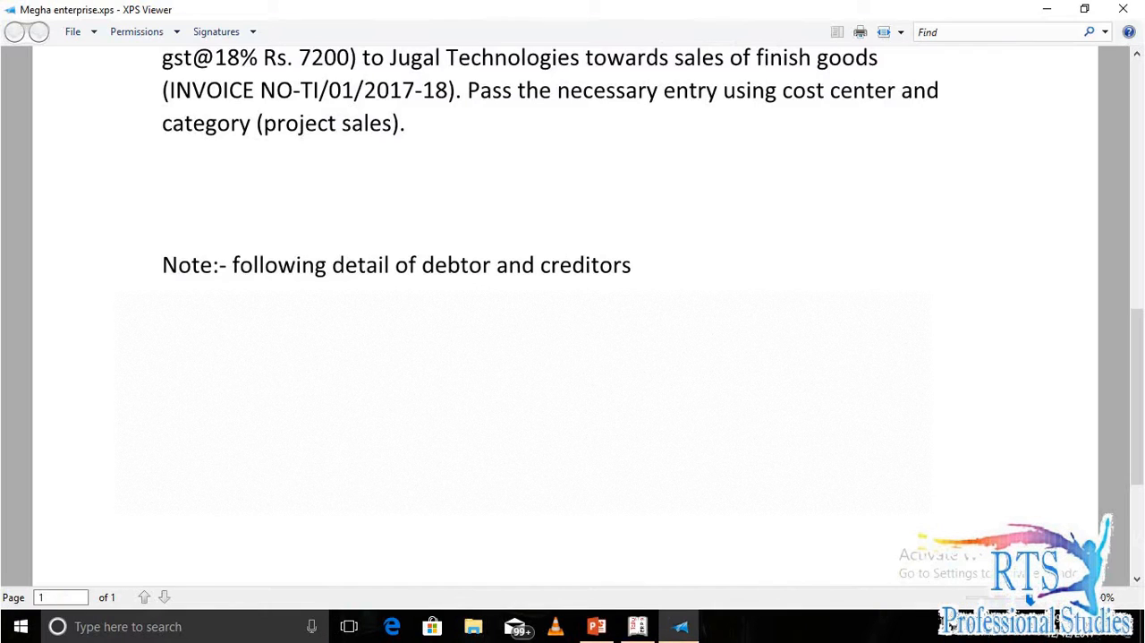
key(alt+Tab)
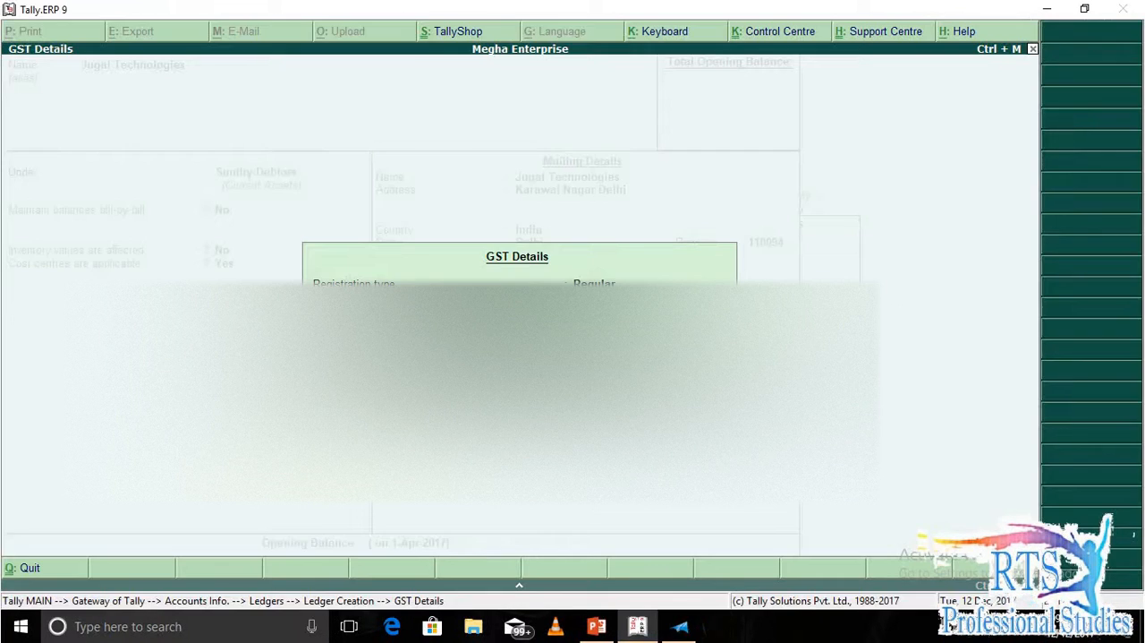
text(G)
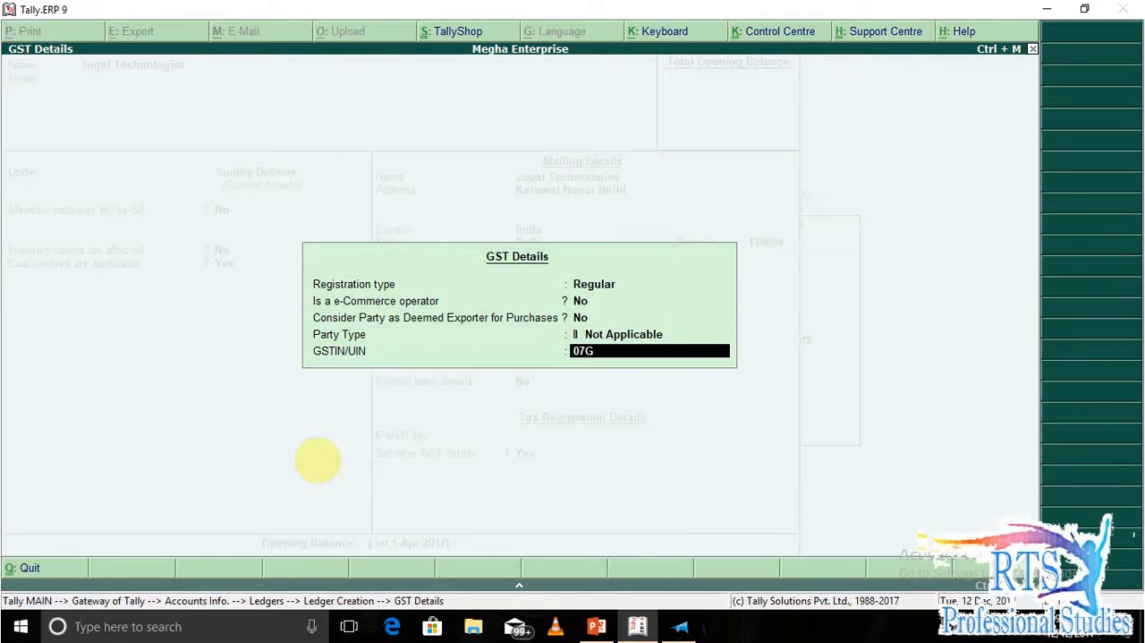
text(ZGF)
key(alt+Tab)
key(alt+Tab)
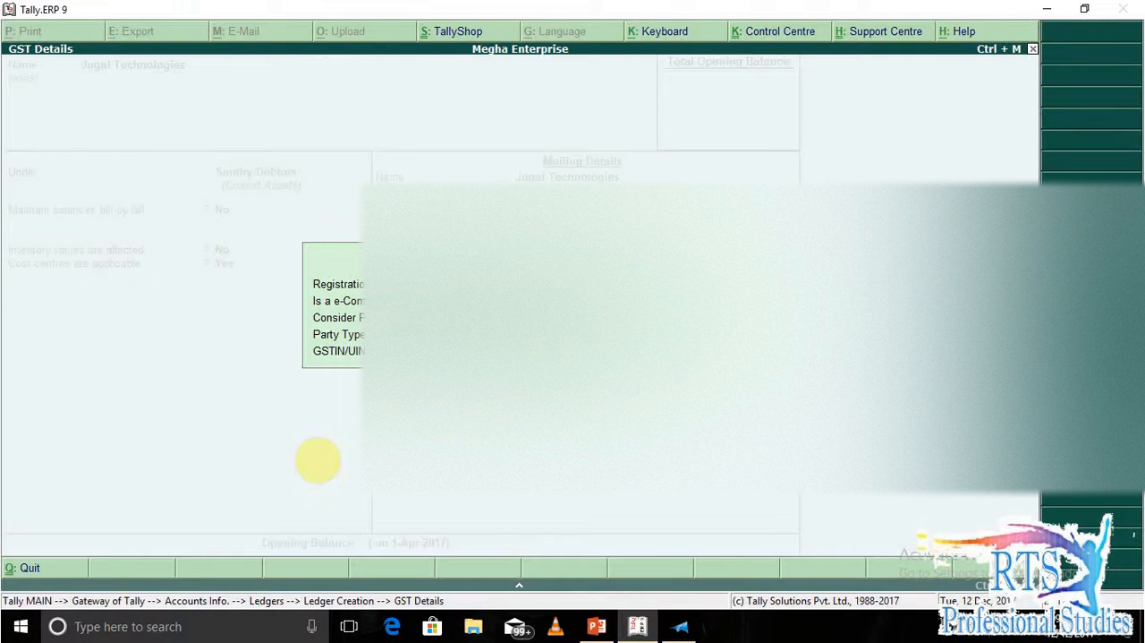
key(alt+Tab)
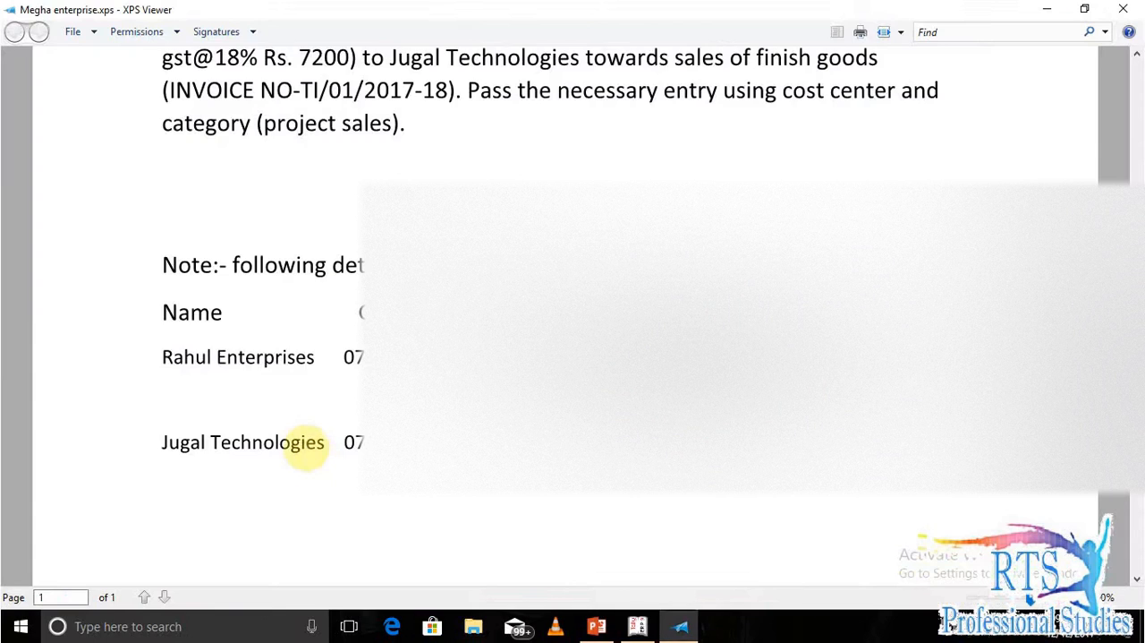
key(alt+Tab)
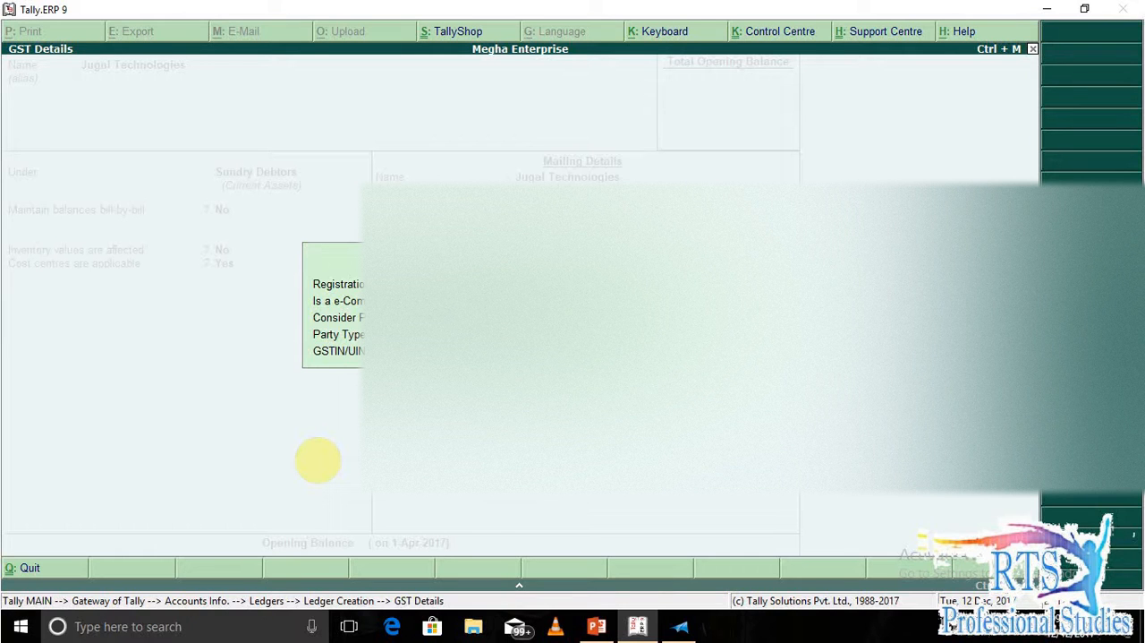
Accept the GST details, save the Jugal Technologies ledger and leave ledger creation for the Gateway of Tally.
key(Return)
key(Return)
key(Return)
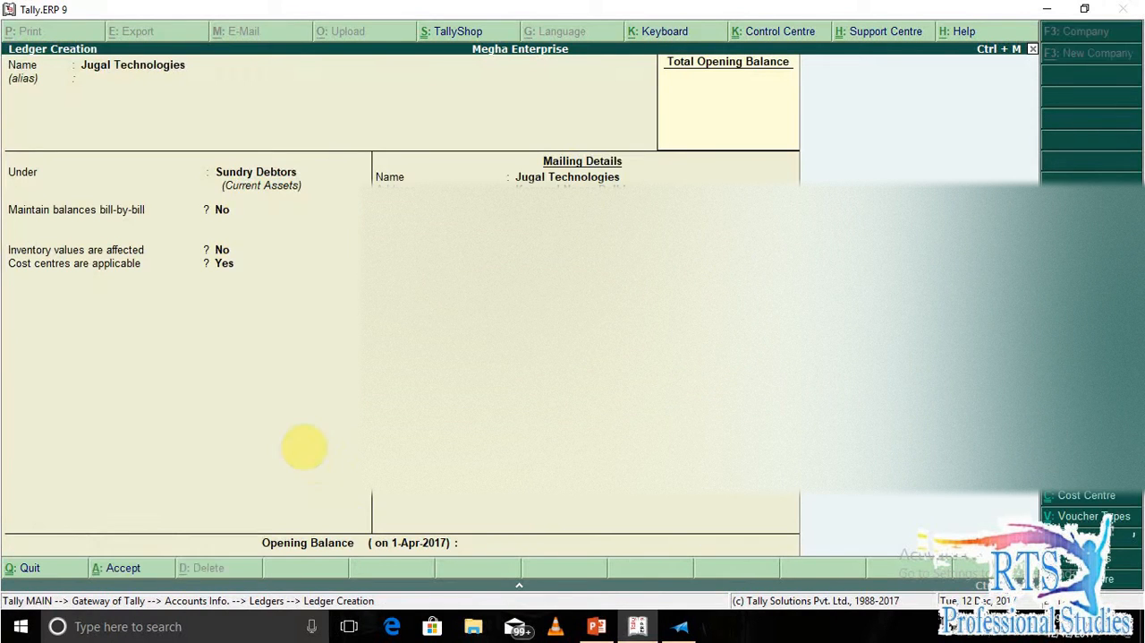
key(Escape)
key(Return)
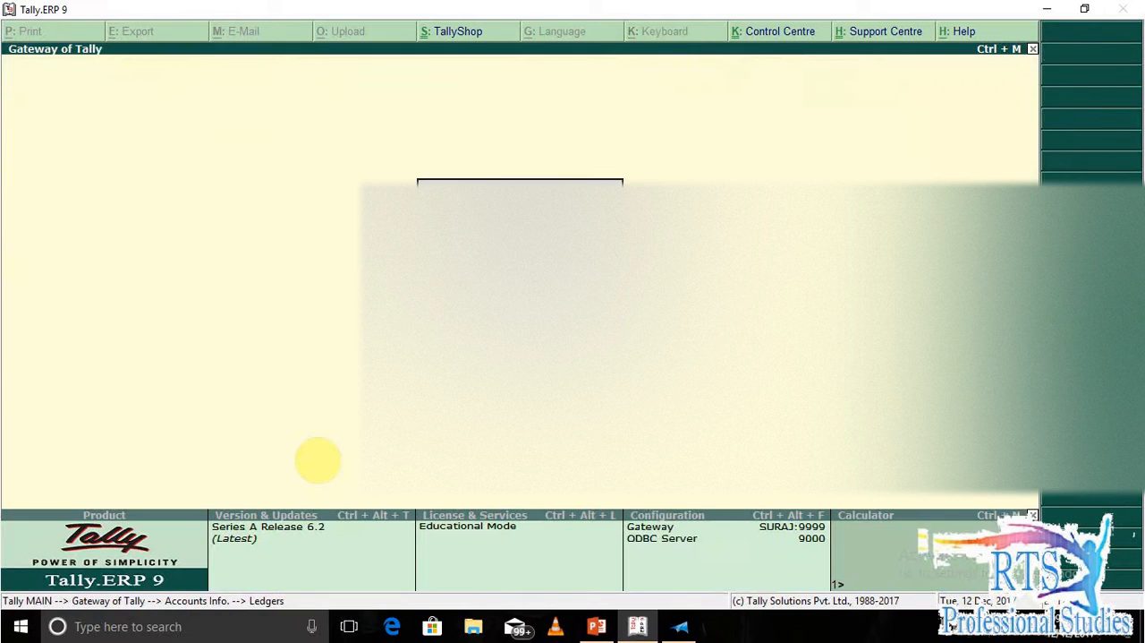
key(Escape)
Open accounting voucher entry and change the voucher type from Purchase to Sales.
key(v)
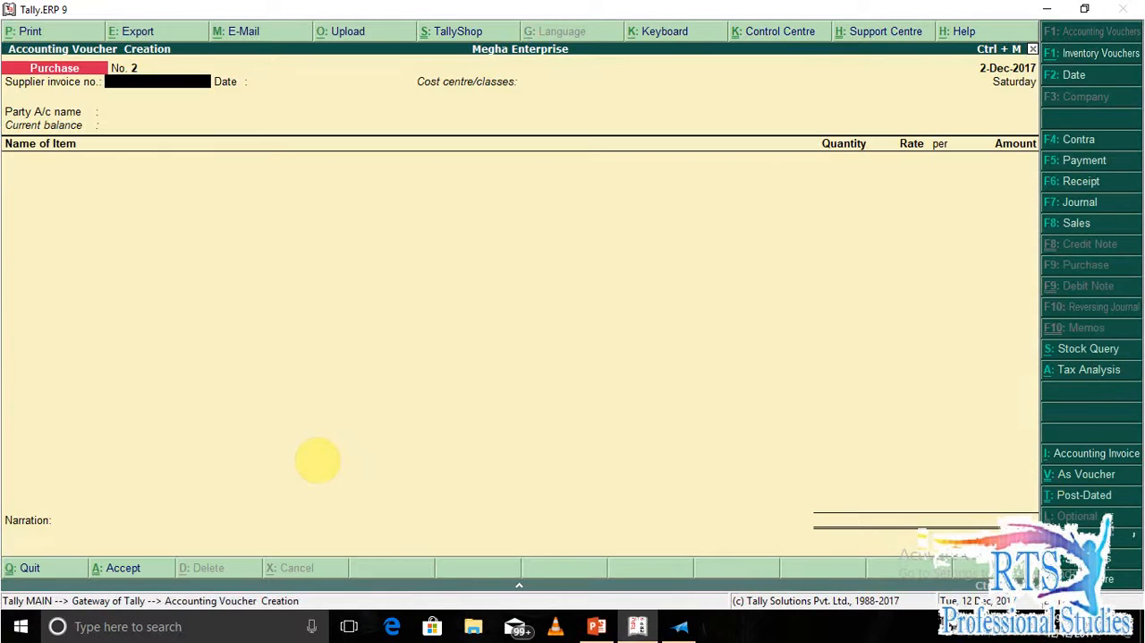
key(Return)
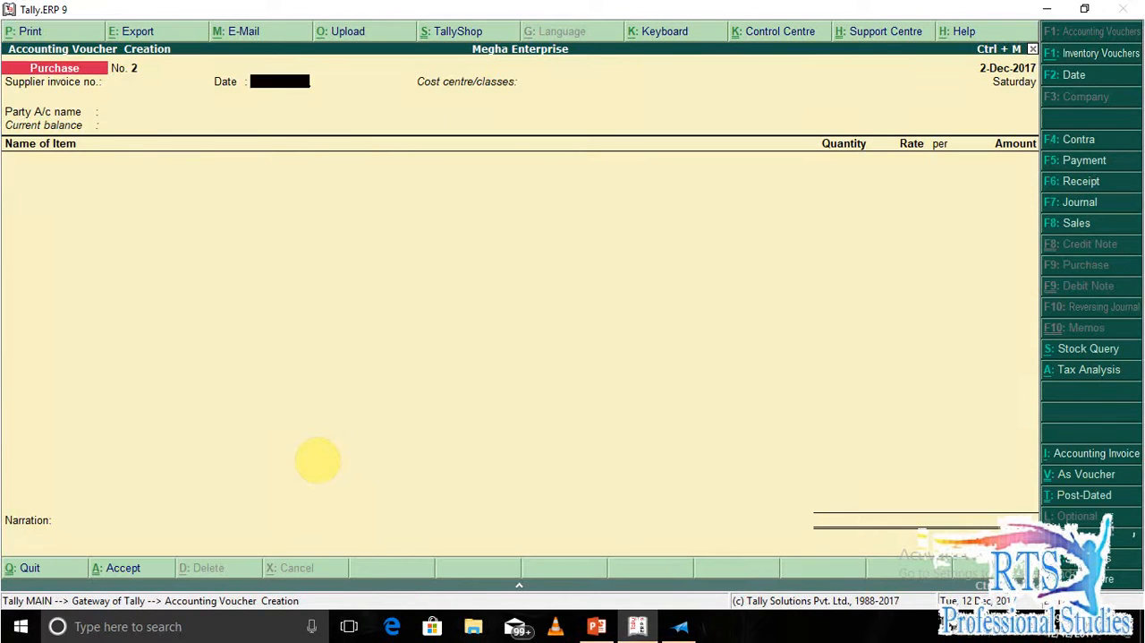
key(BackSpace)
key(alt+Tab)
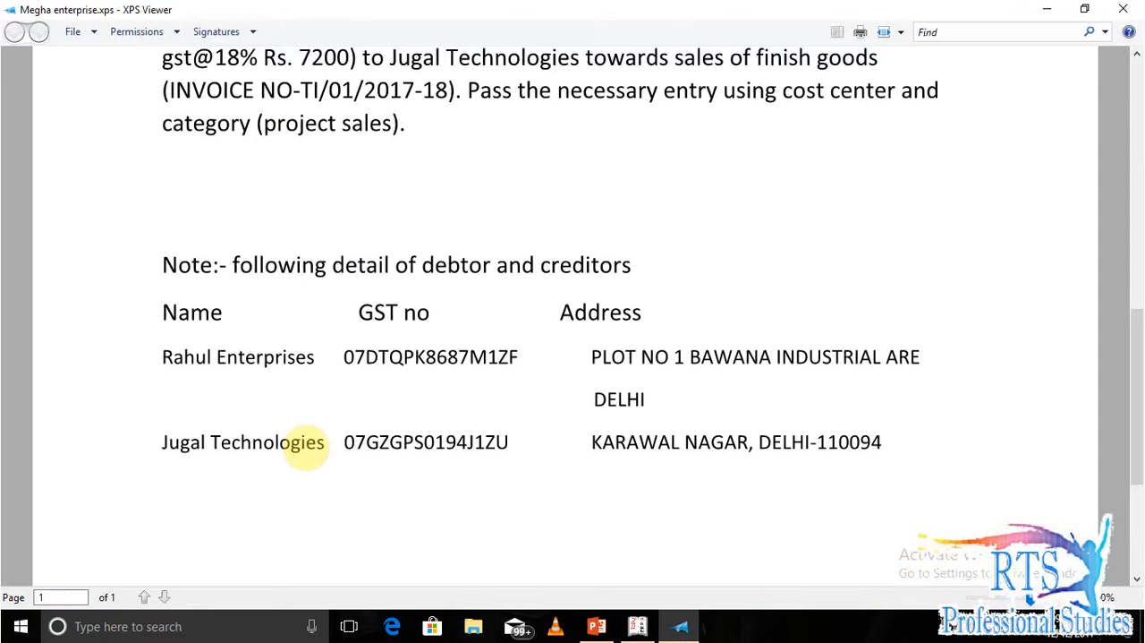
key(alt+Tab)
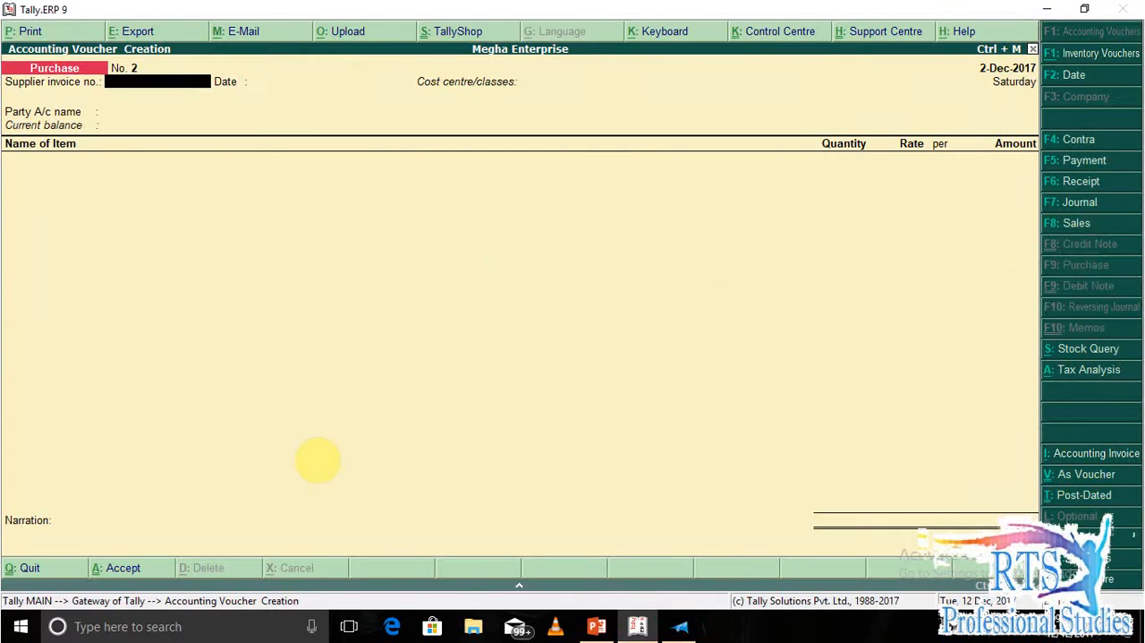
key(F8)
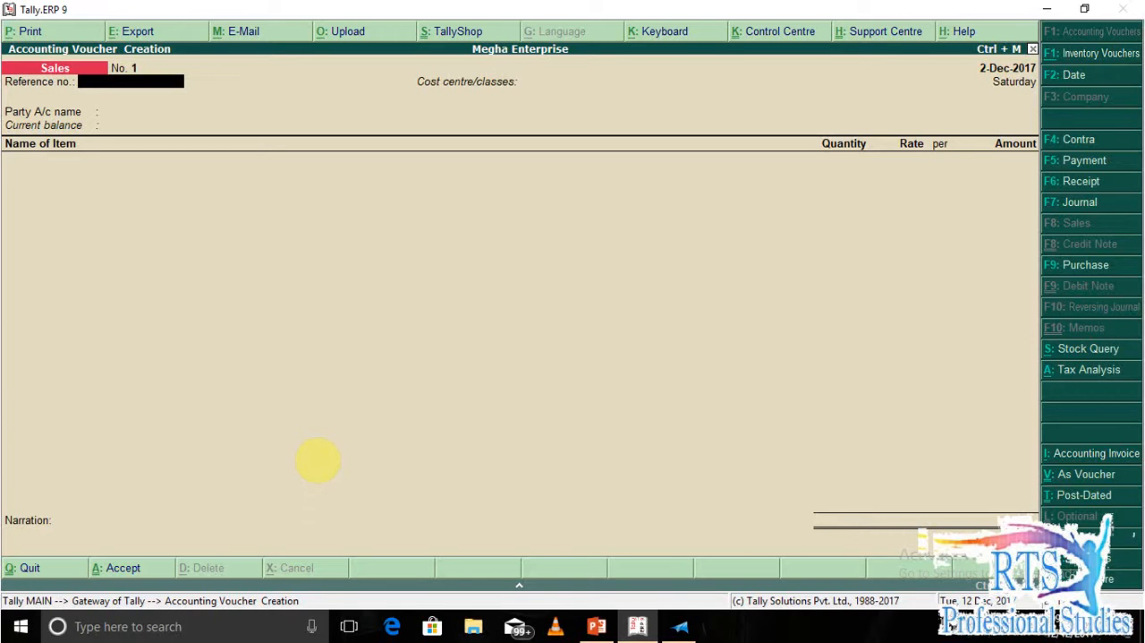
Look up the invoice number in XPS Viewer and enter TI/01/2017-18 as the sales voucher's reference number.
key(alt+Tab)
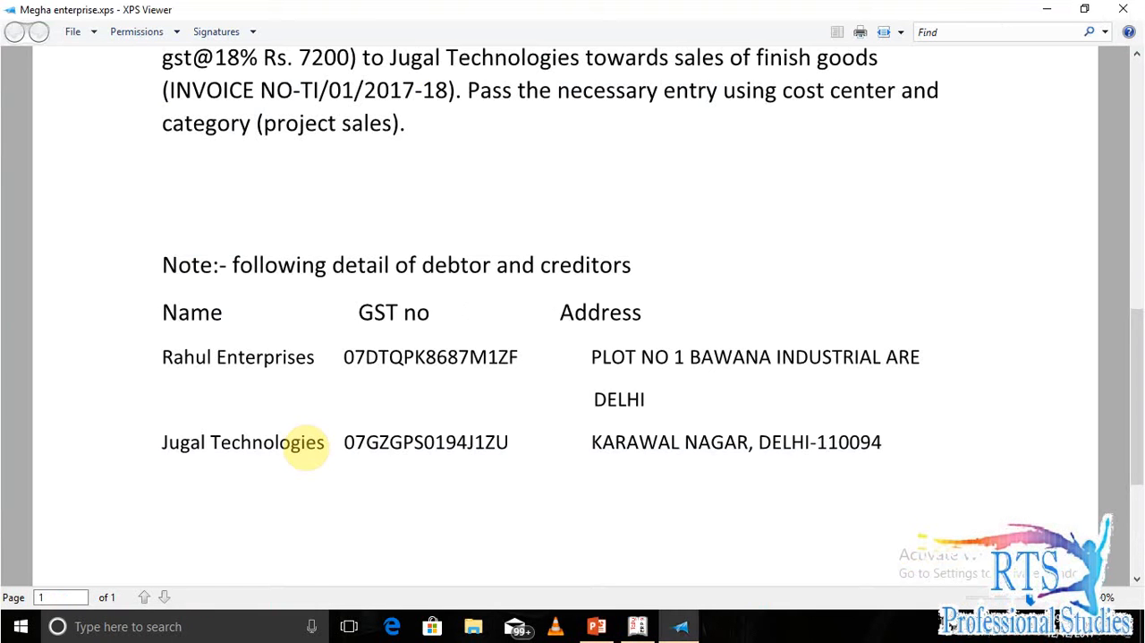
scroll(304, 196, up, 1)
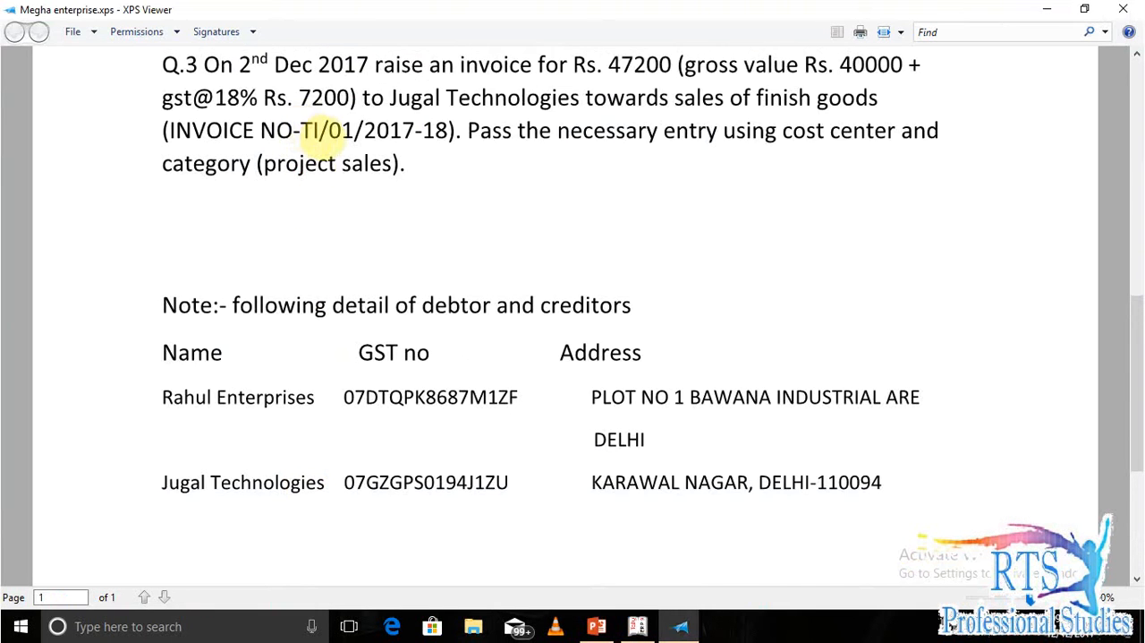
key(alt+Tab)
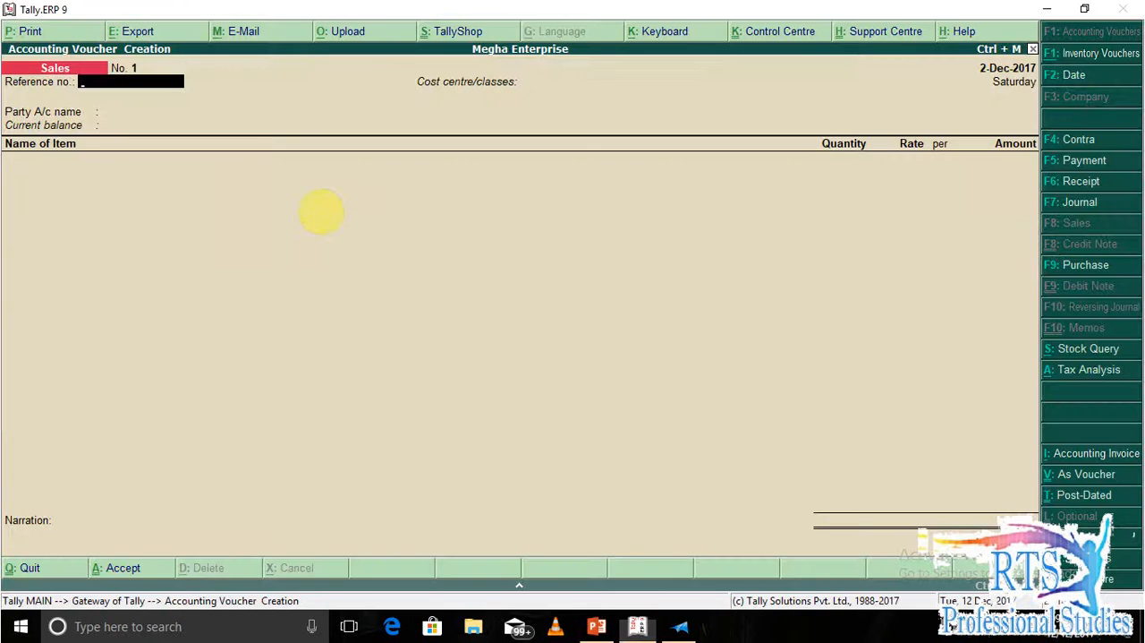
text(TI/01/20)
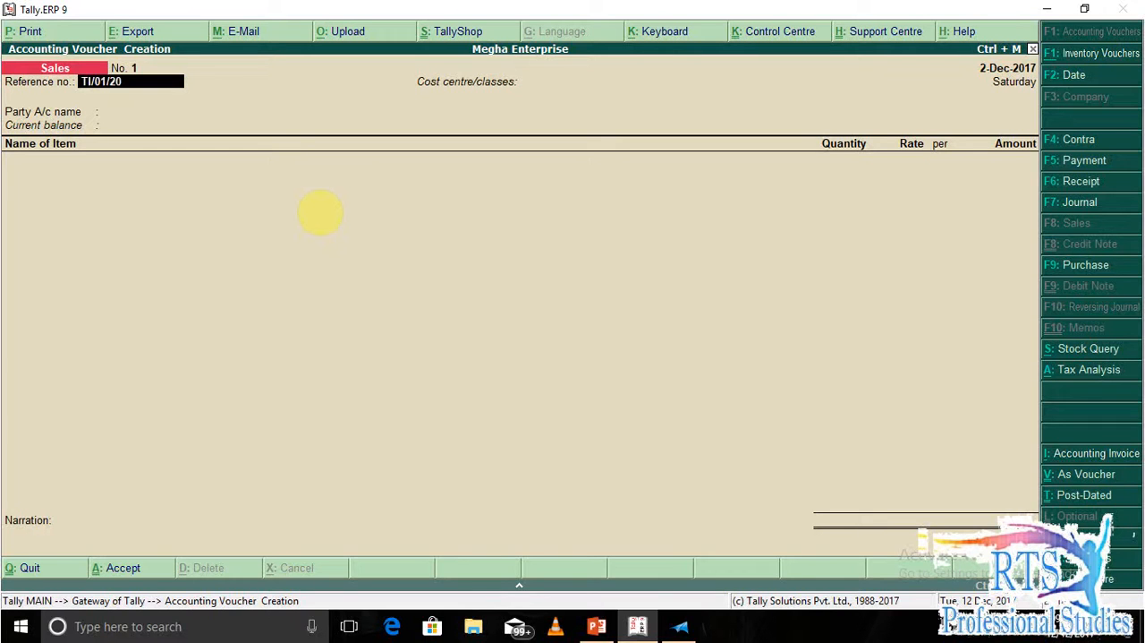
text(17-18)
key(Return)
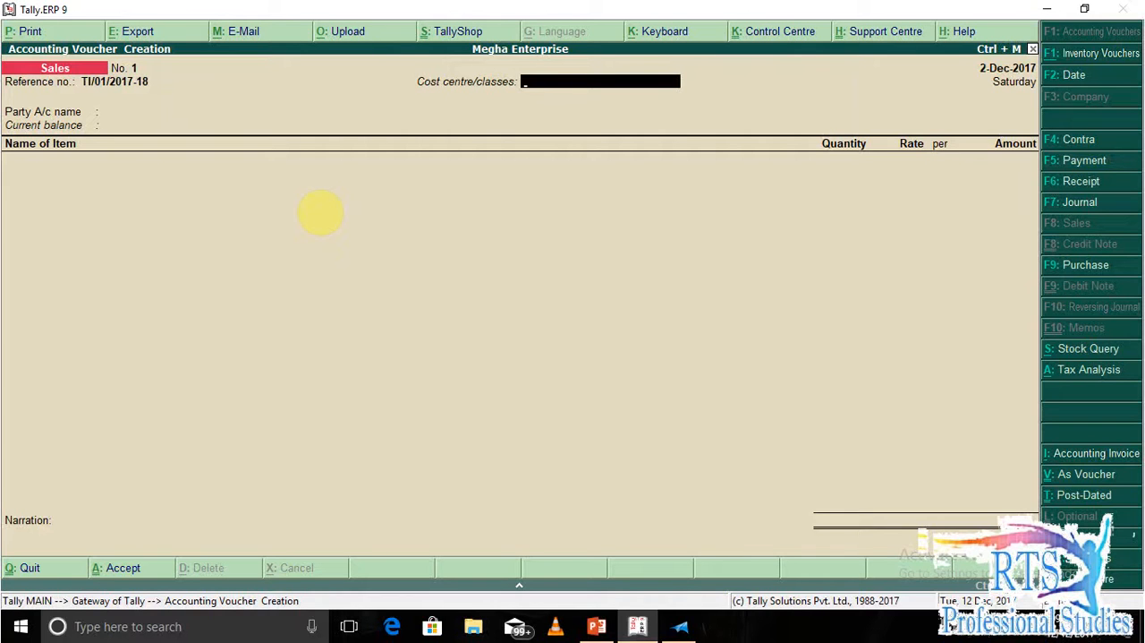
Choose Project as the sales voucher's cost centre class and quit the voucher without saving.
text(PR)
key(Down)
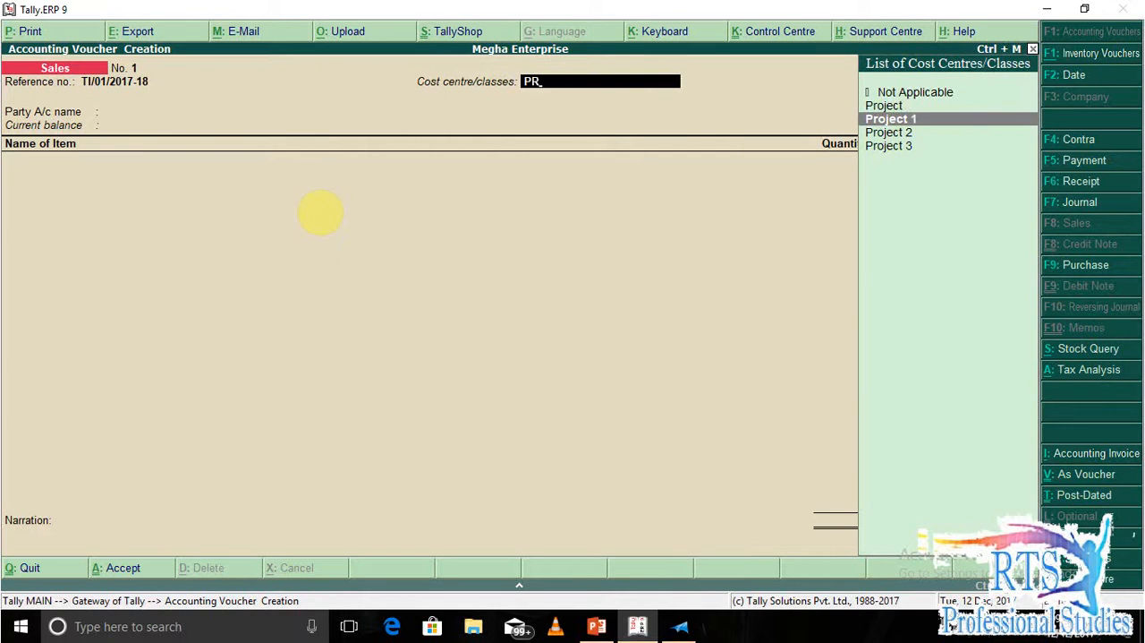
key(Up)
key(Return)
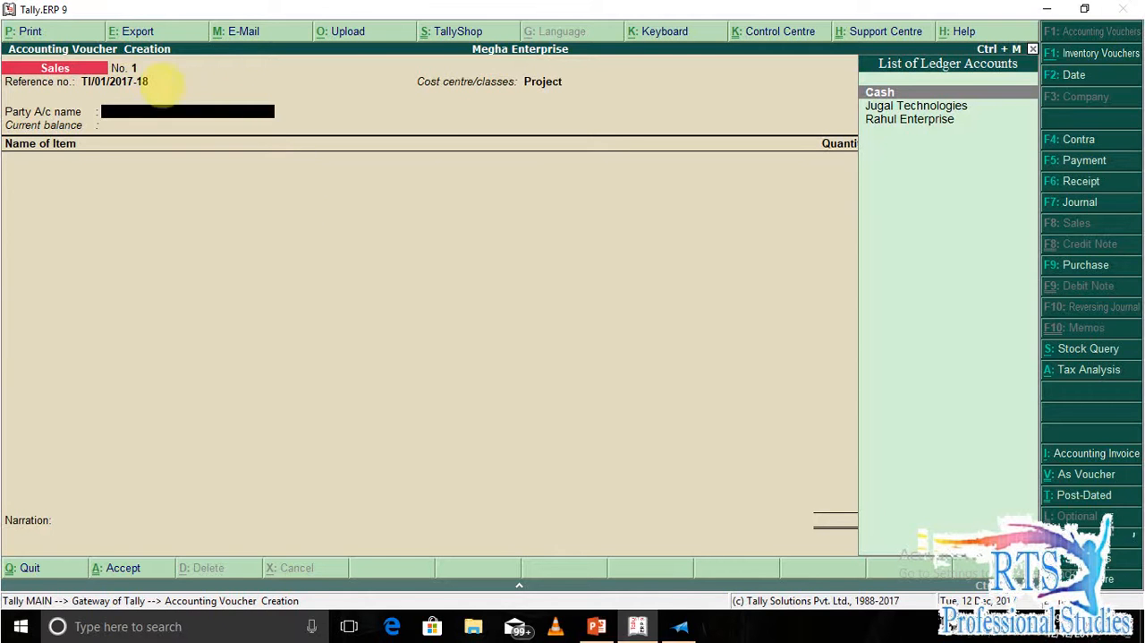
key(Escape)
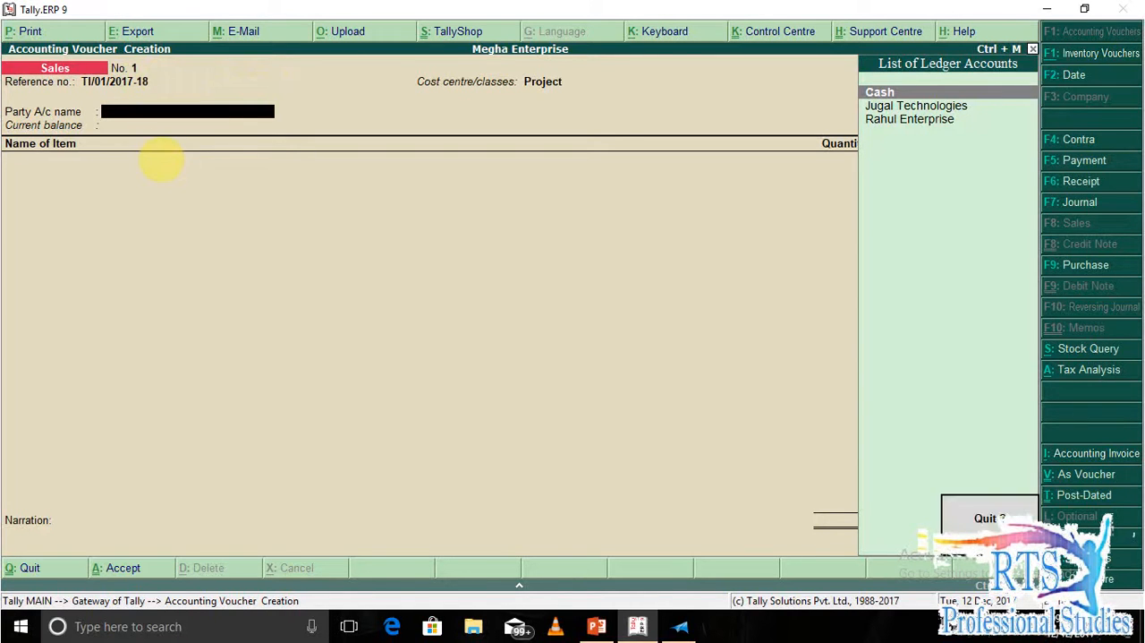
key(Return)
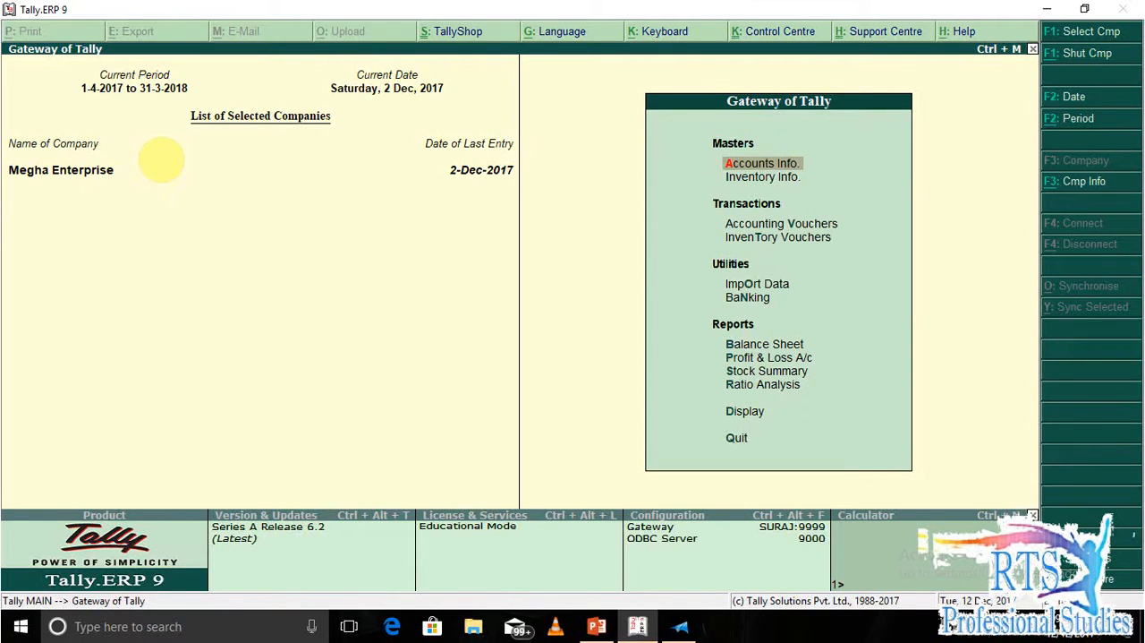
Open the Sales voucher type for alteration from the company's accounts information.
key(Return)
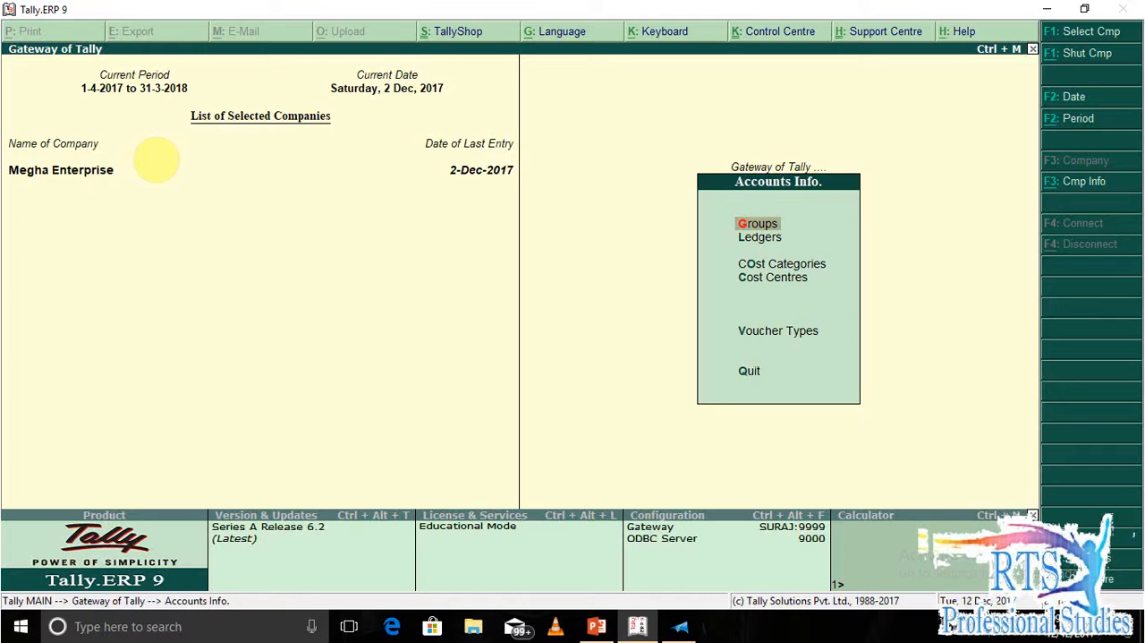
key(v)
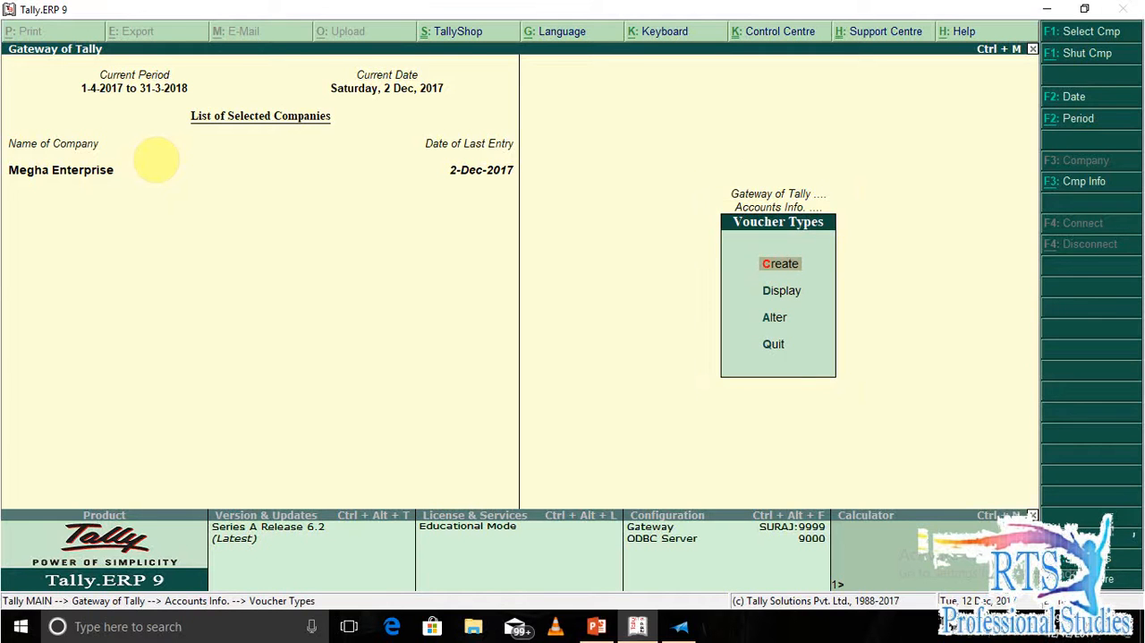
key(Return)
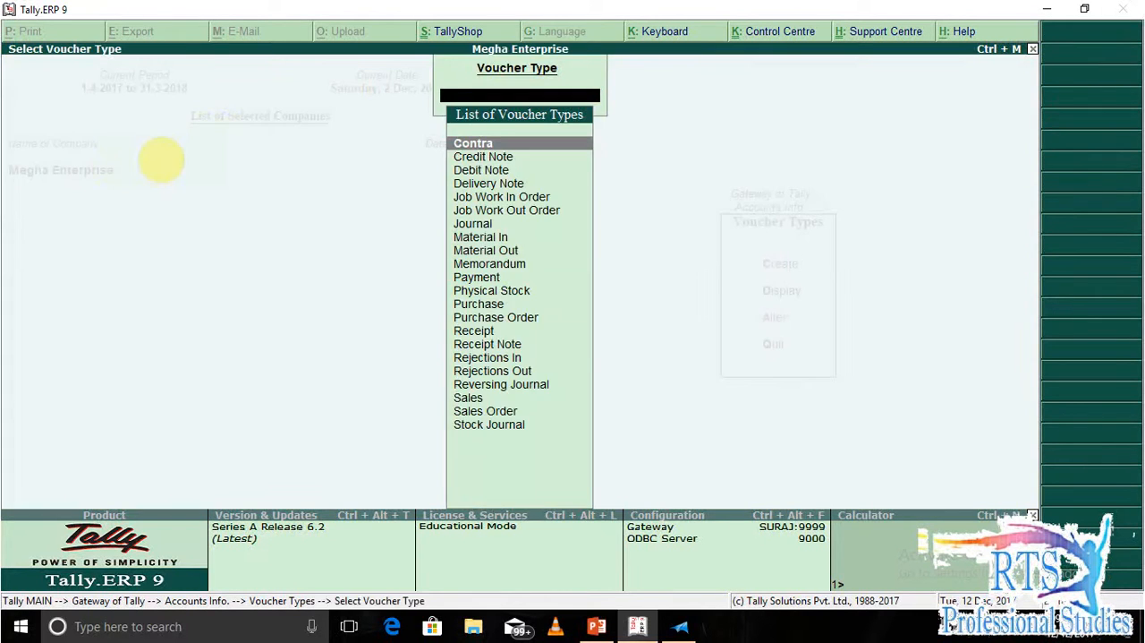
text(SAL)
key(Down)
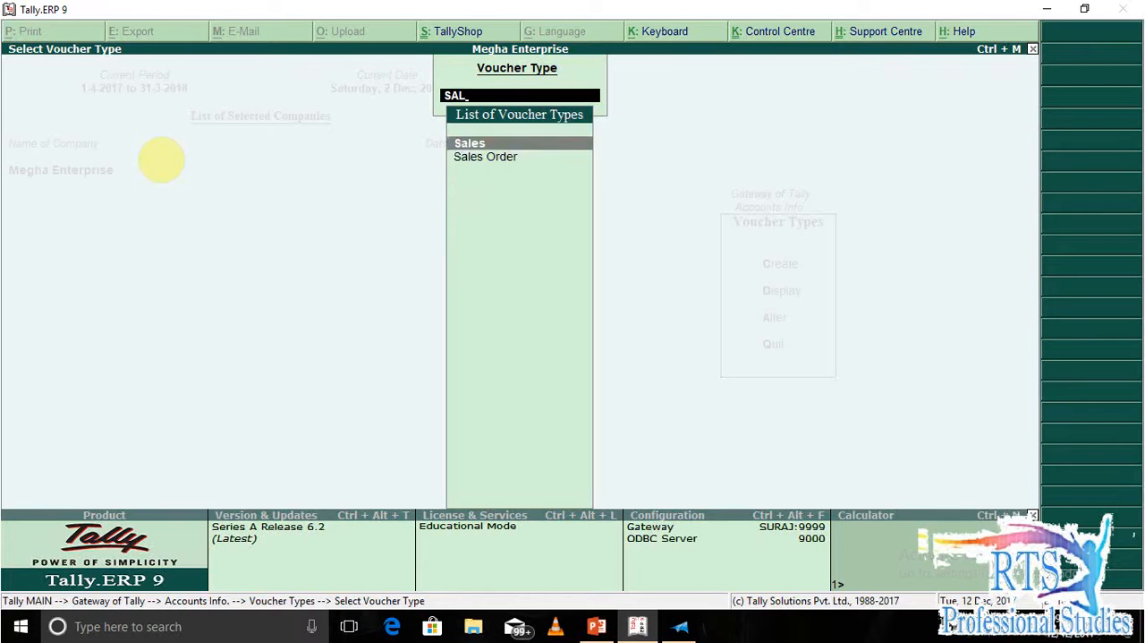
key(Return)
key(Return)
key(Return)
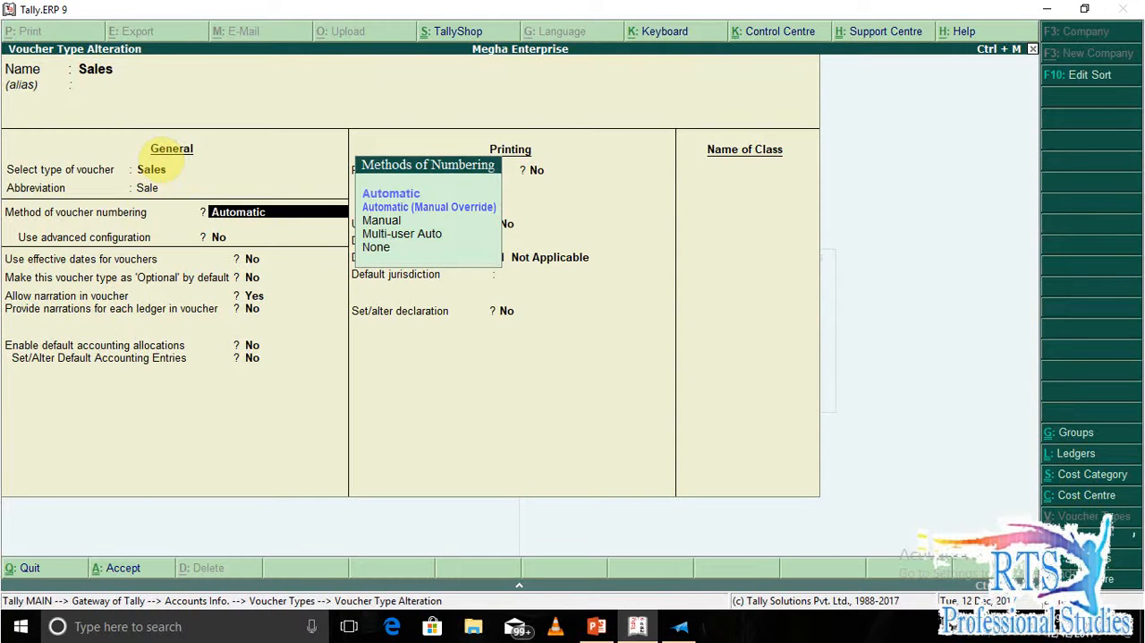
Keep automatic voucher numbering, enable its advanced configuration and accept yearly restart numbering from 1-Apr-2017 with starting number 1.
key(Return)
key(y)
key(Return)
key(Return)
key(Return)
key(Return)
key(Return)
key(Return)
key(Return)
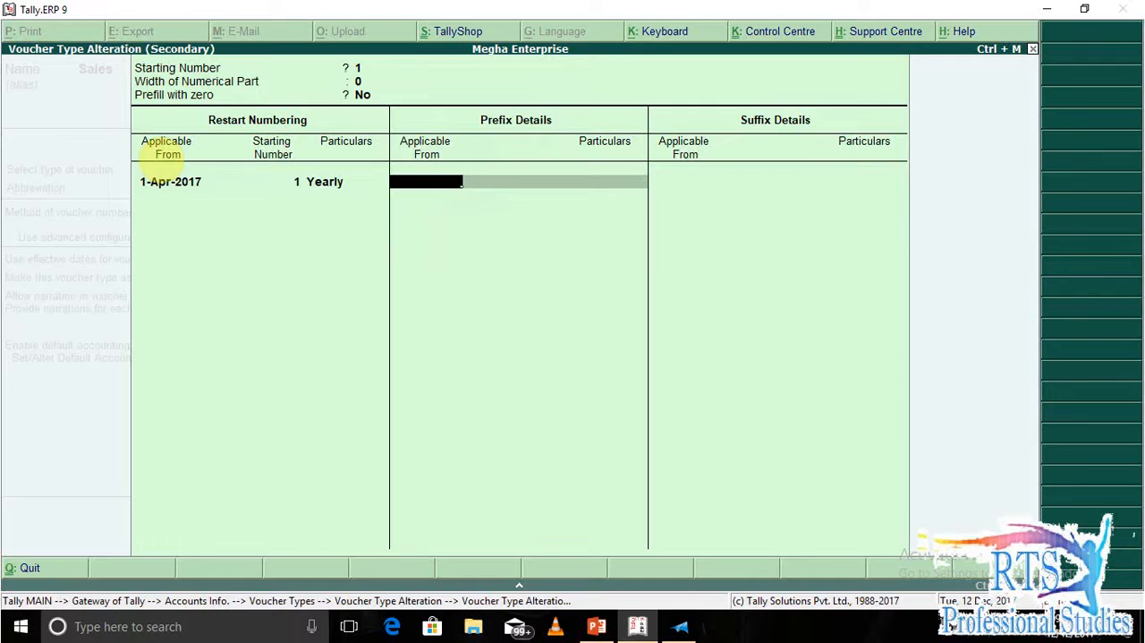
Re-enter the restart numbering's starting number as 01 and keep its periodicity as Yearly.
key(BackSpace)
key(BackSpace)
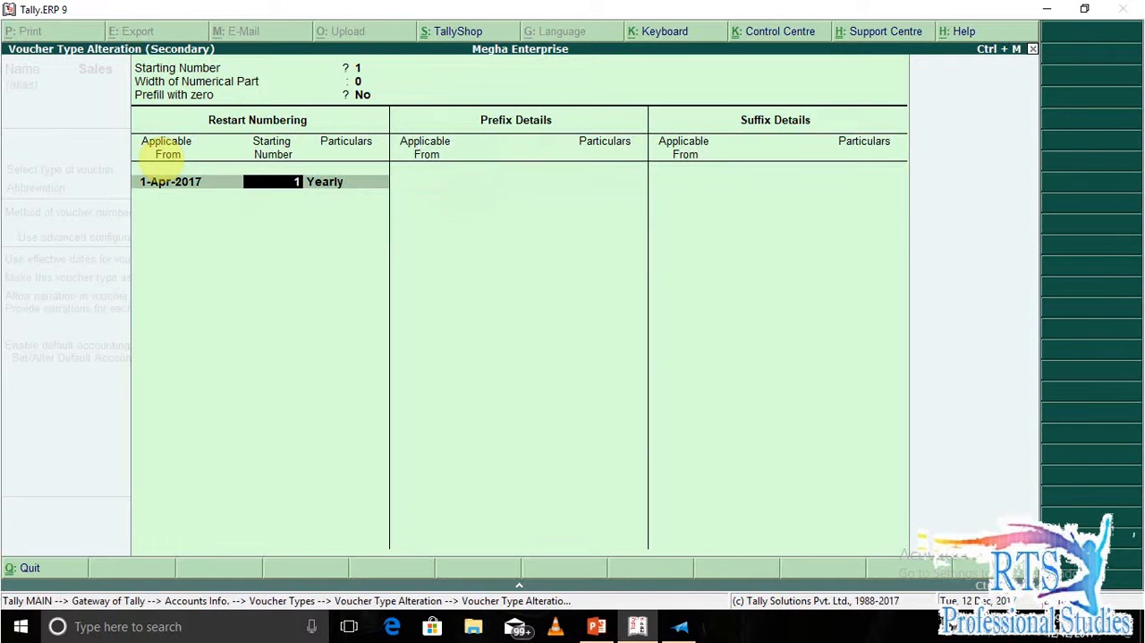
text(T/)
key(BackSpace)
key(BackSpace)
key(BackSpace)
text(01)
key(Return)
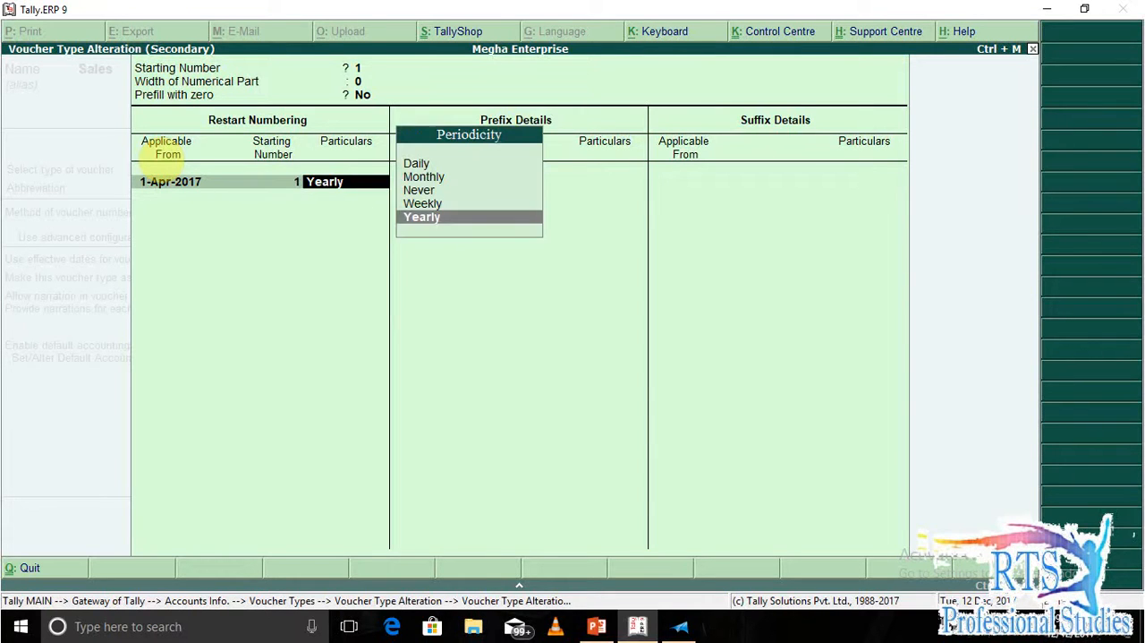
key(Return)
Add the voucher number prefix TI/ applicable from 1-Apr-2017.
text(1-4)
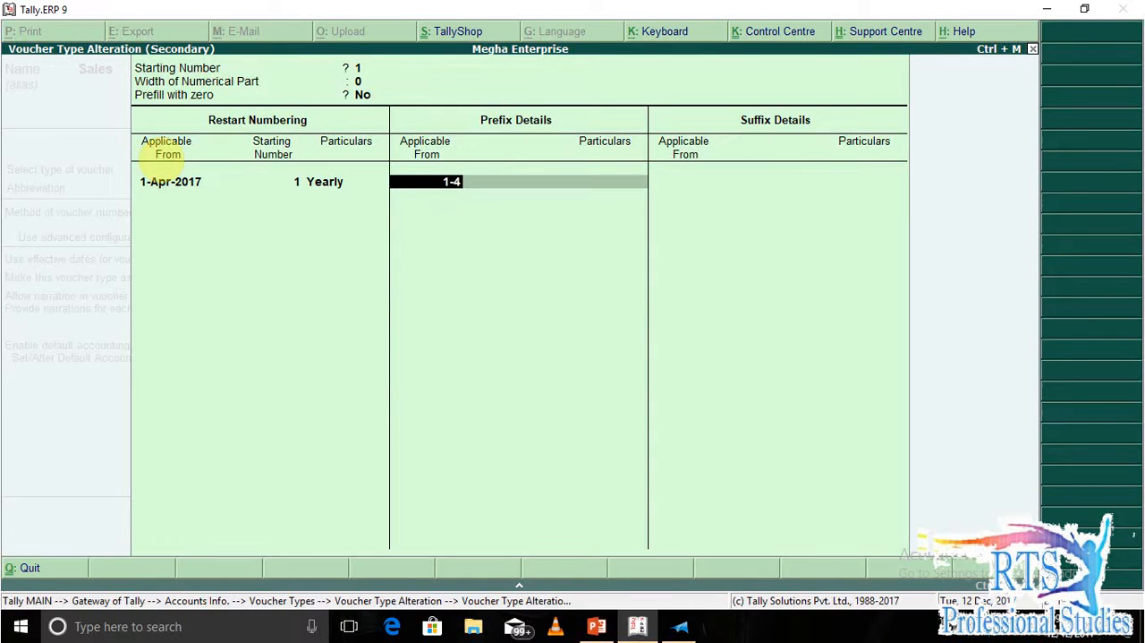
key(Return)
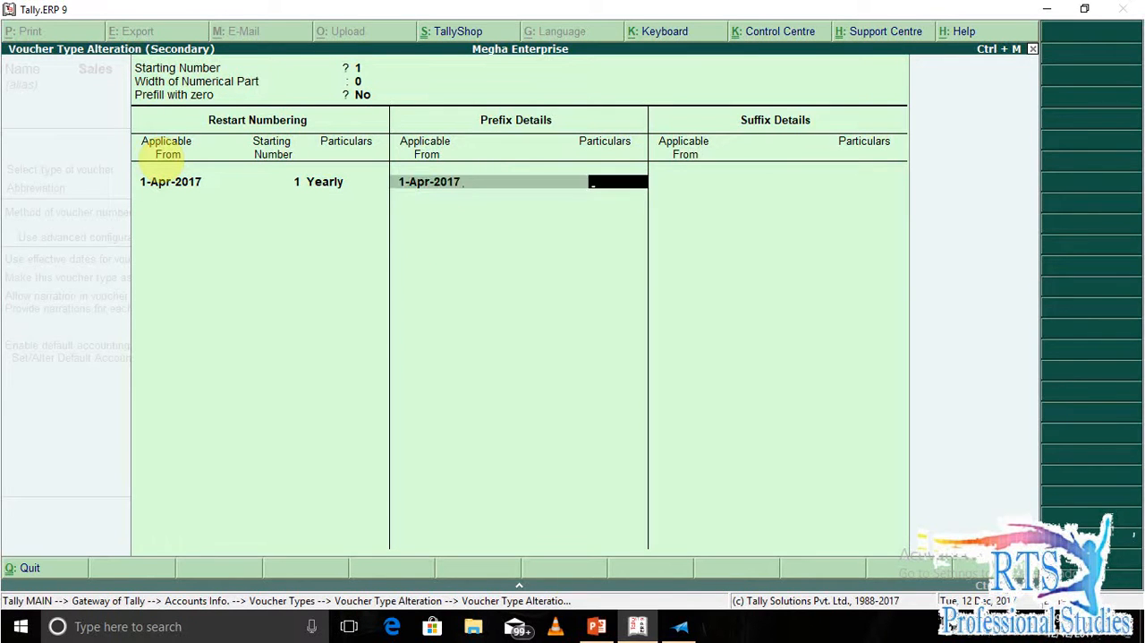
text(TI)
text(/)
key(Return)
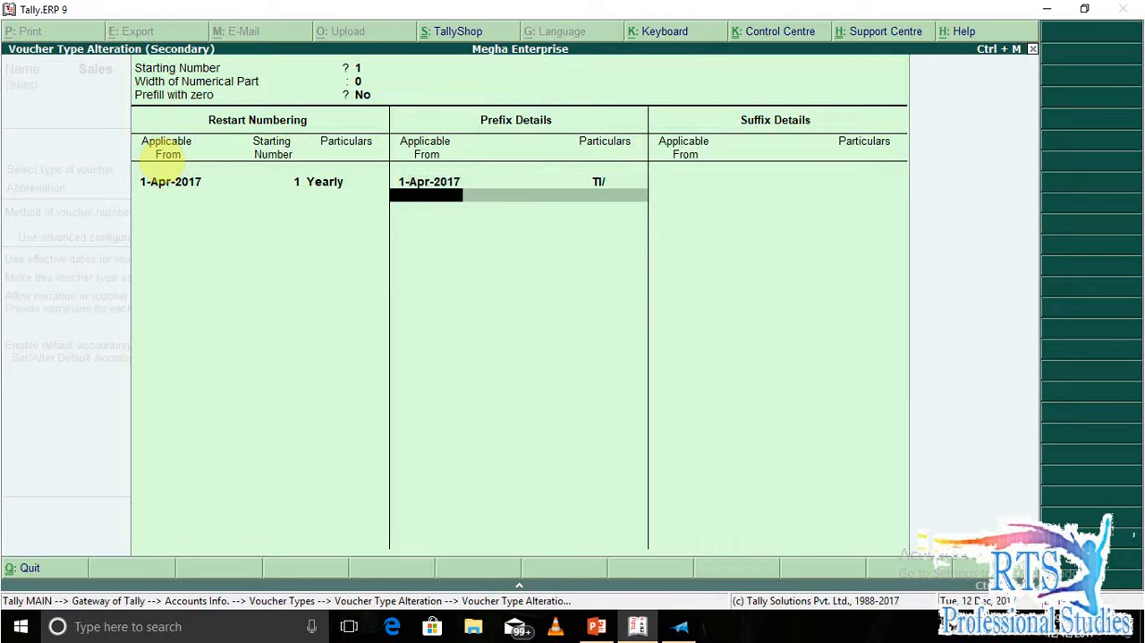
Add the voucher number suffix /2017-18 applicable from 1-Apr-2017 and accept the advanced numbering configuration.
key(Return)
text(1)
key(Return)
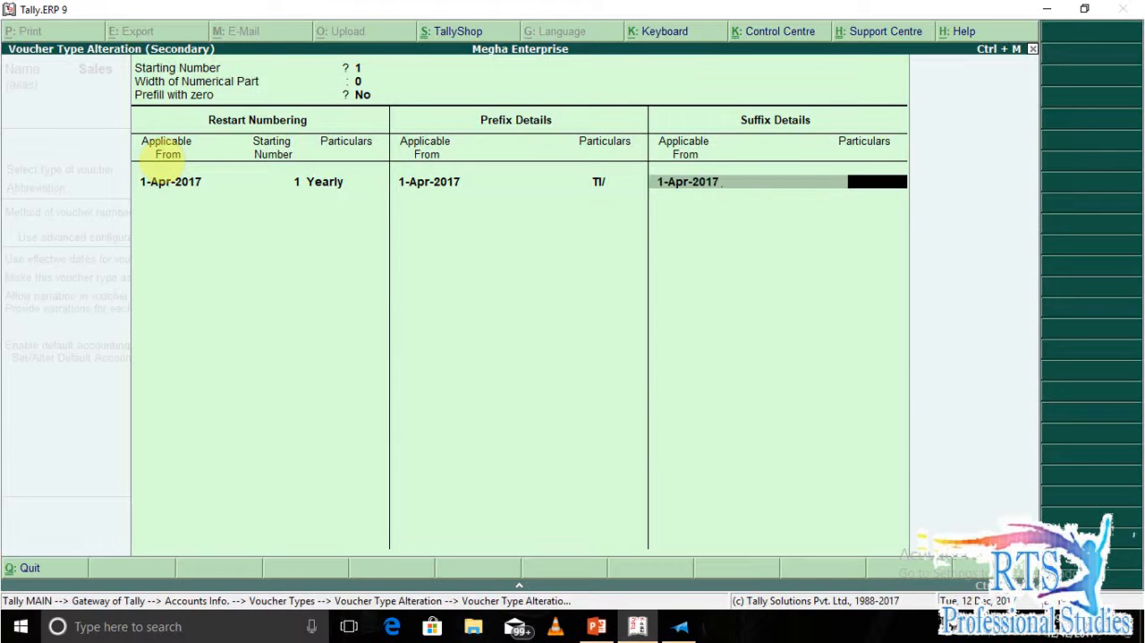
text(T)
key(BackSpace)
text(/2017-18)
key(Return)
Accept the remaining Sales voucher type settings unchanged and return to the Gateway of Tally.
key(Return)
key(Return)
key(Return)
key(Return)
key(Return)
key(Return)
key(Return)
key(Return)
key(Return)
key(Return)
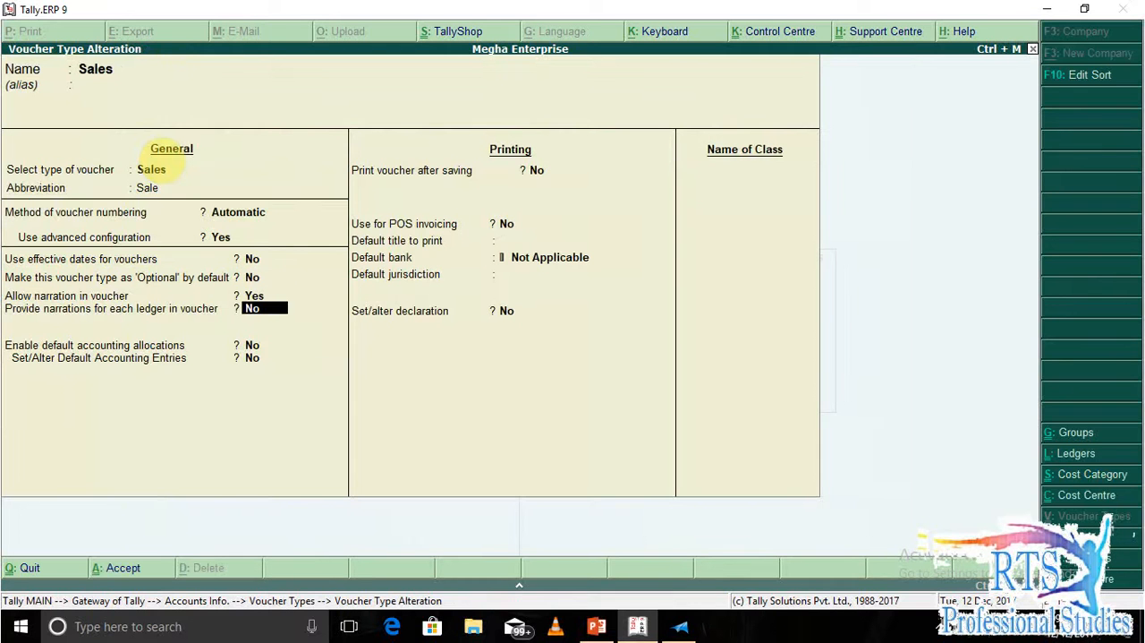
key(Return)
key(Return)
key(Return)
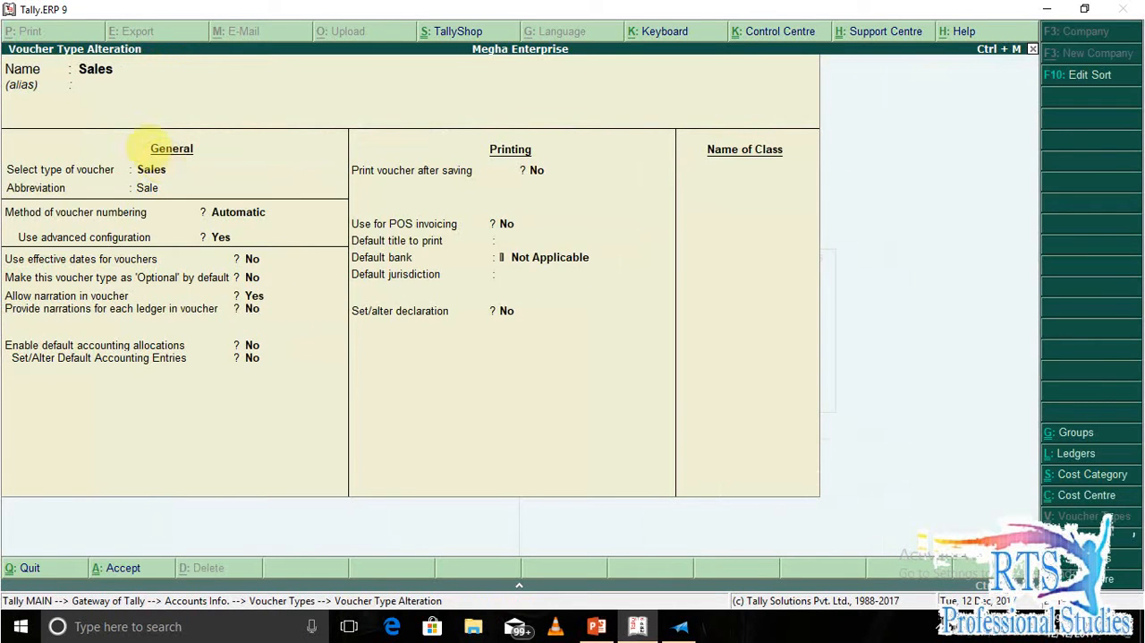
key(Escape)
key(Escape)
key(Escape)
key(Escape)
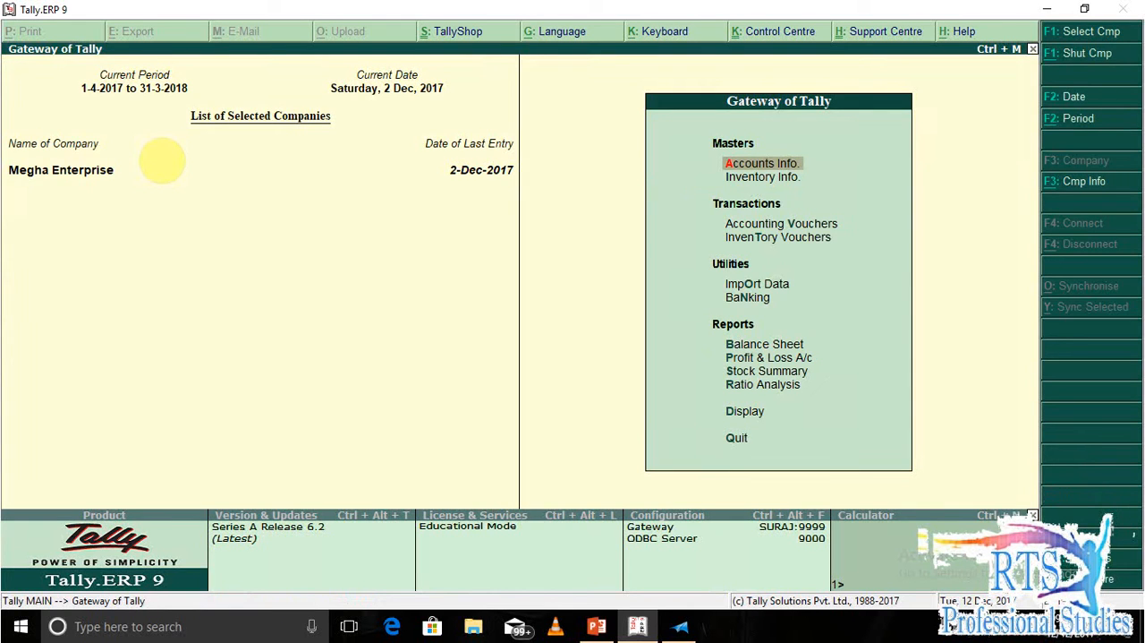
Start a sales invoice without a reference number, using cost centre class Project and party account Jugal Technologies.
key(v)
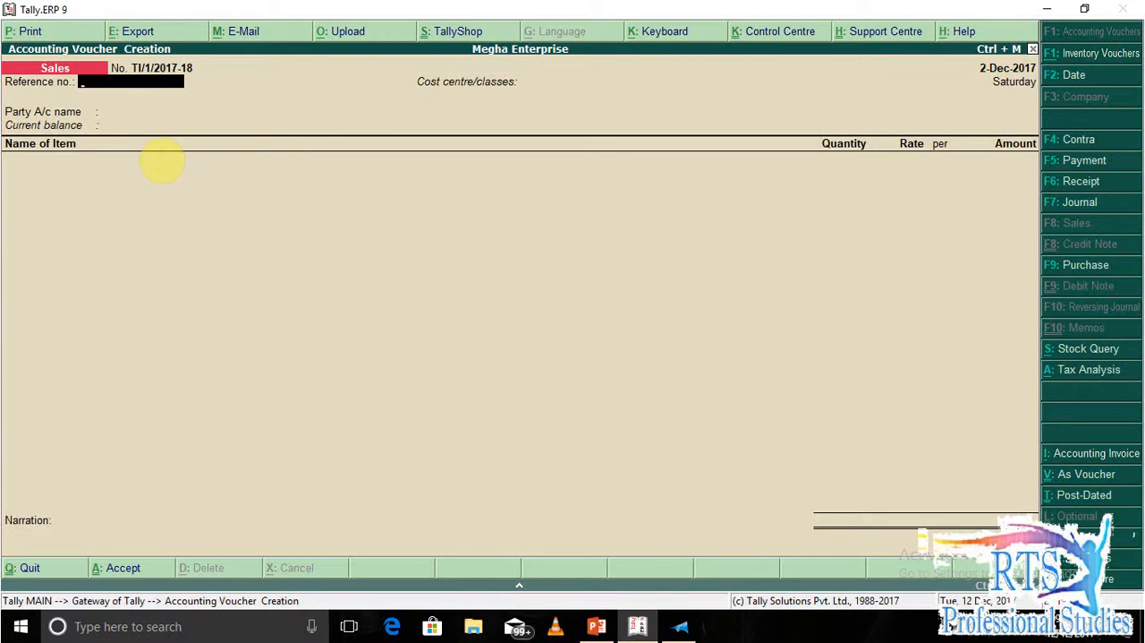
key(Return)
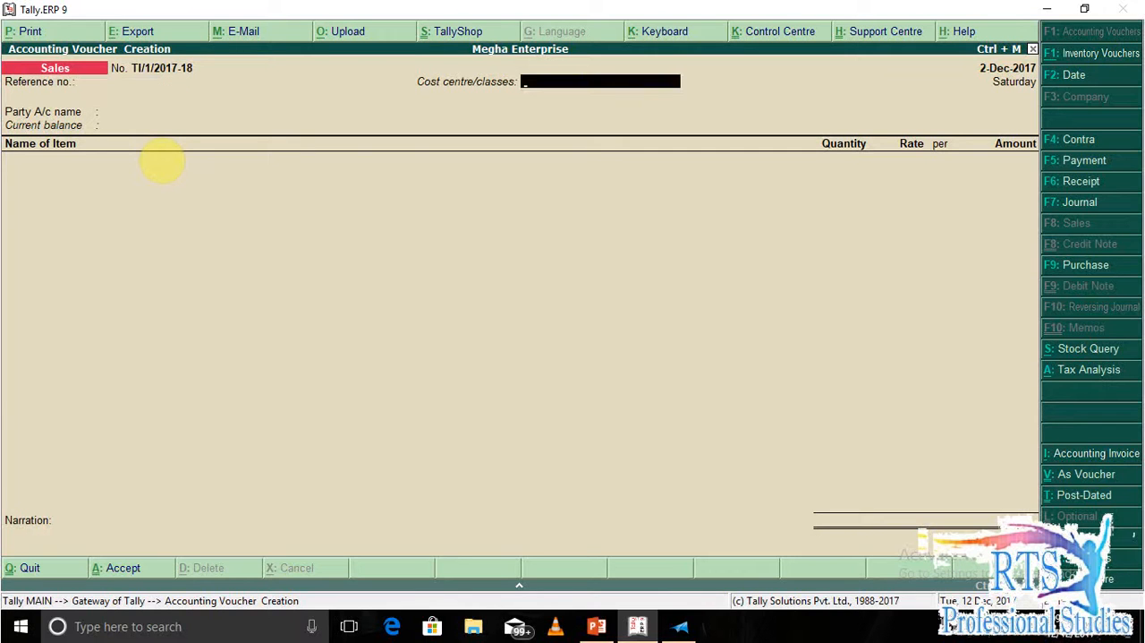
text(Pr)
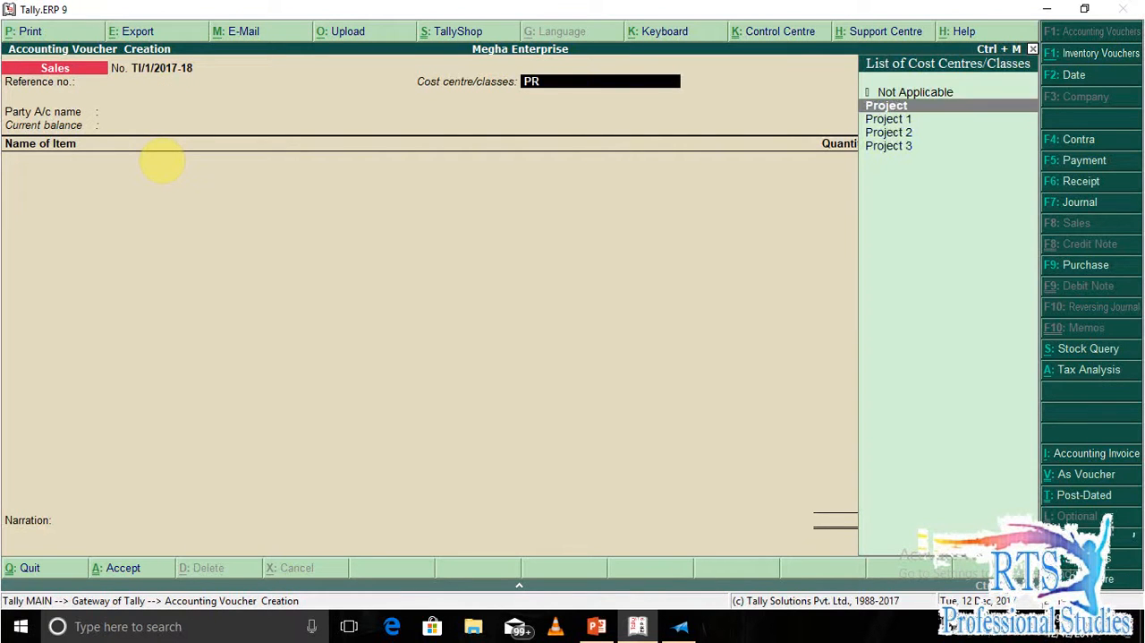
key(Return)
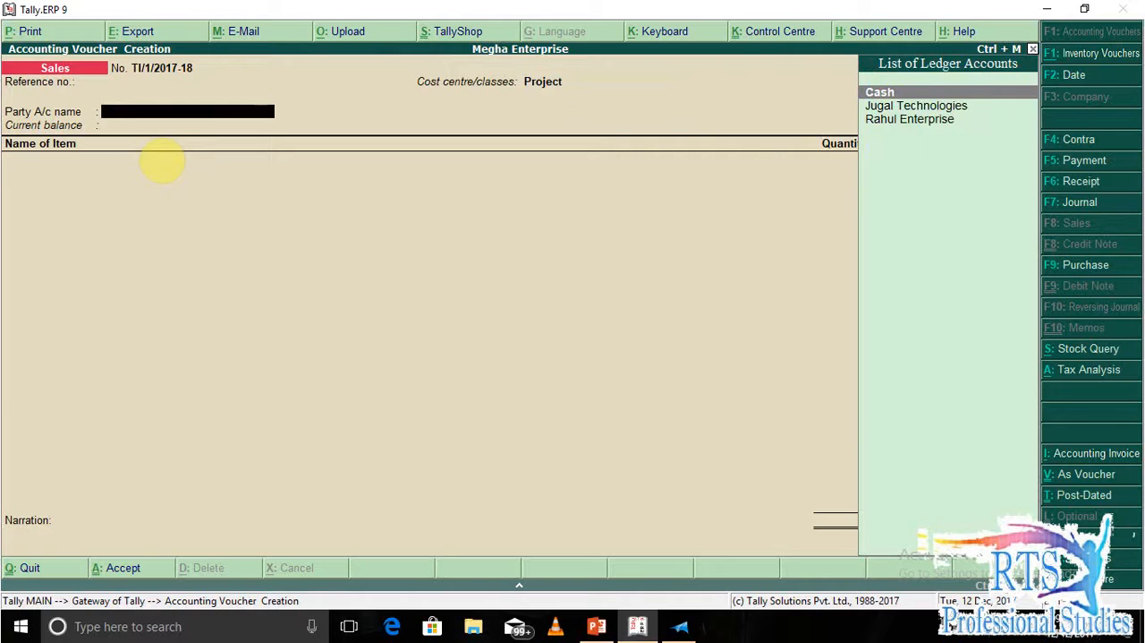
key(Down)
key(Return)
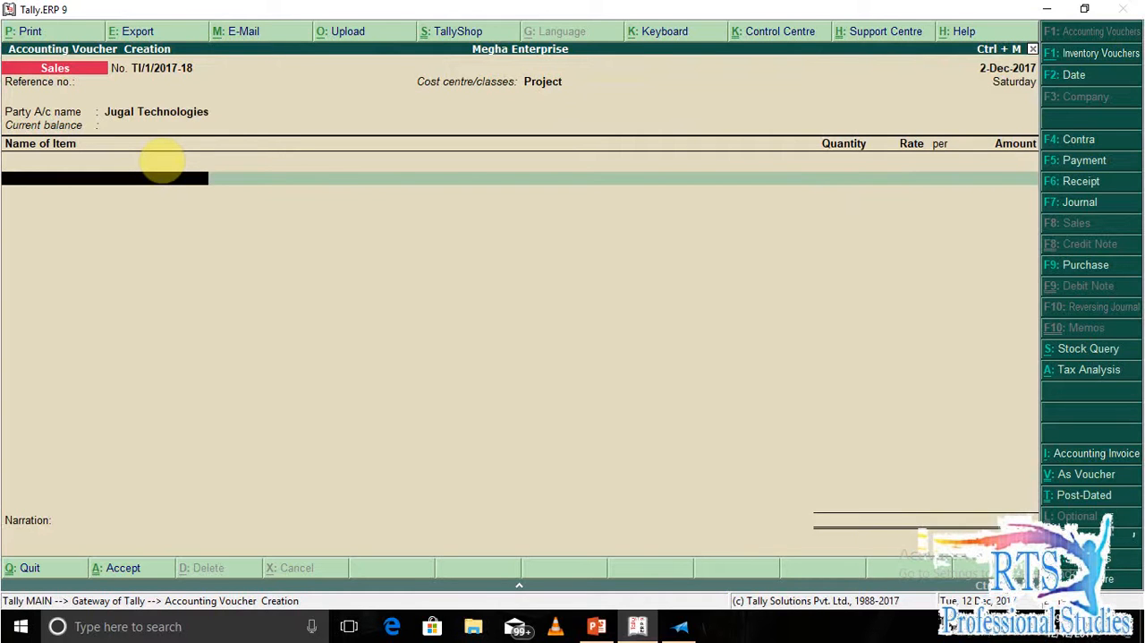
Create the stock item Finish Goods from within the invoice, under Primary, with units Not Applicable and GST Applicable.
key(alt+c)
text(FINISH)
key(BackSpace)
key(BackSpace)
key(BackSpace)
key(BackSpace)
key(BackSpace)
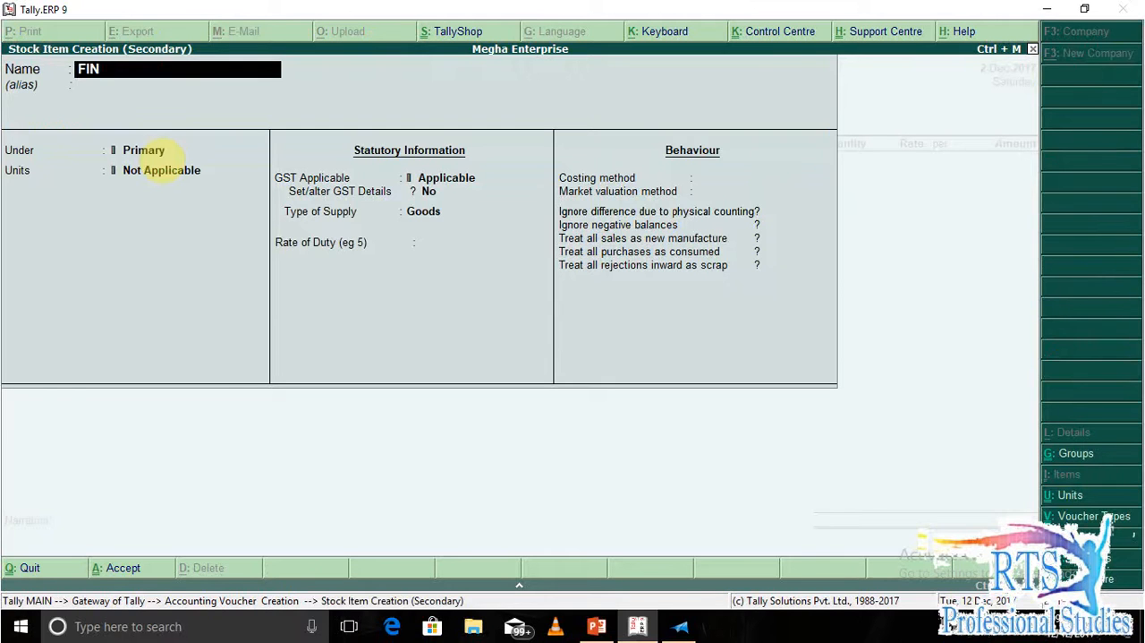
text(inish Goods)
key(Return)
key(Return)
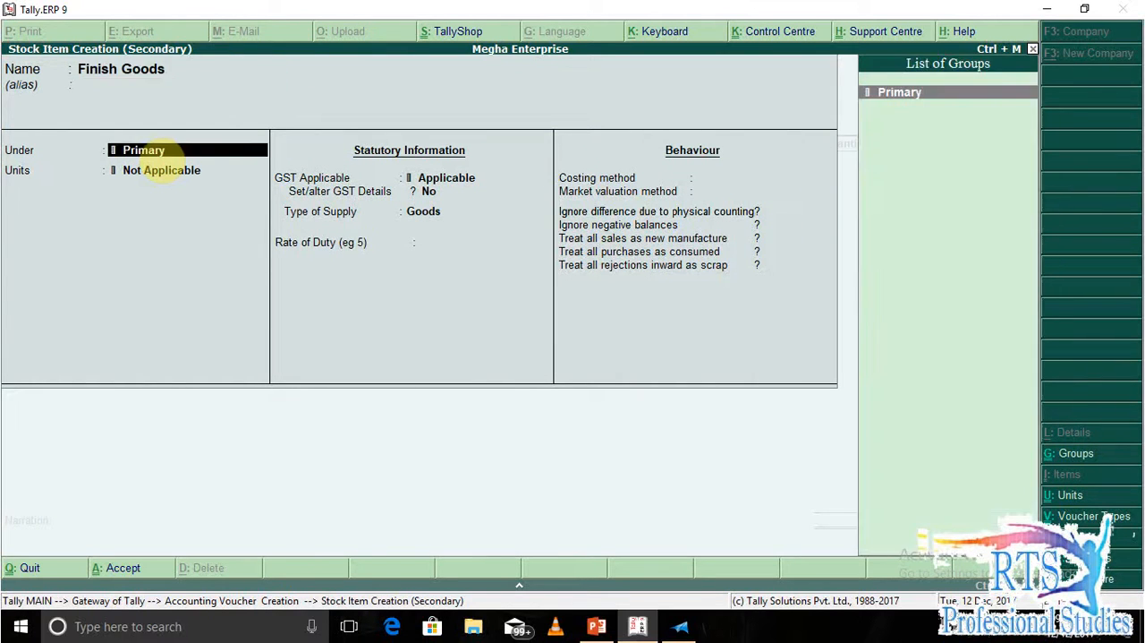
key(Return)
key(Return)
key(Return)
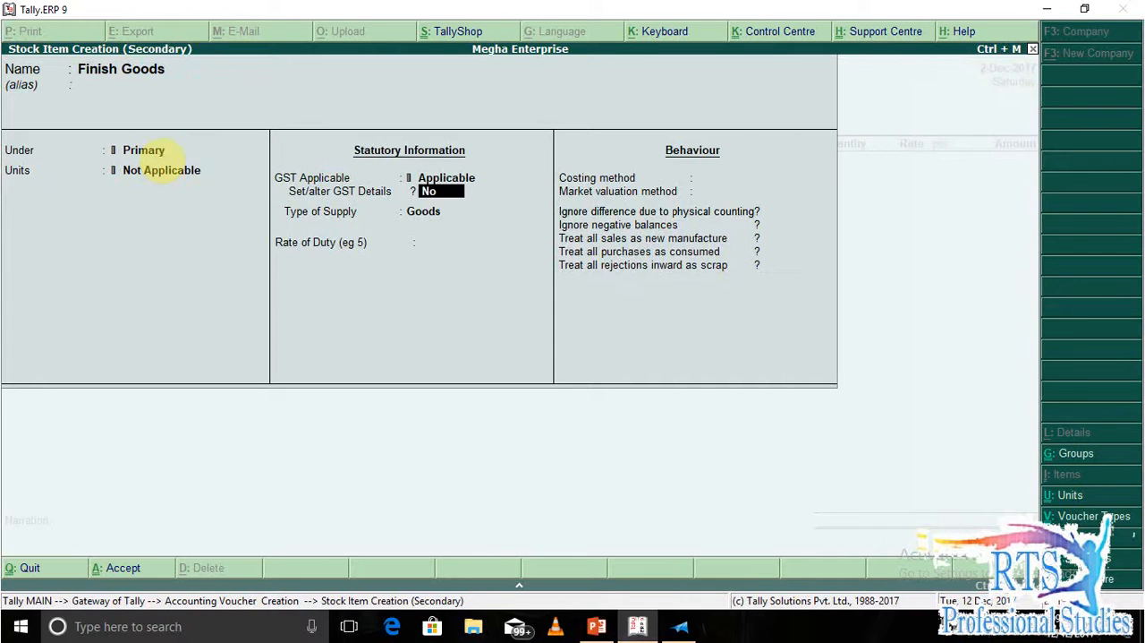
Set the item's GST details to Taxable with 18% integrated tax and save the stock item.
key(y)
key(Return)
key(Return)
key(Return)
key(Return)
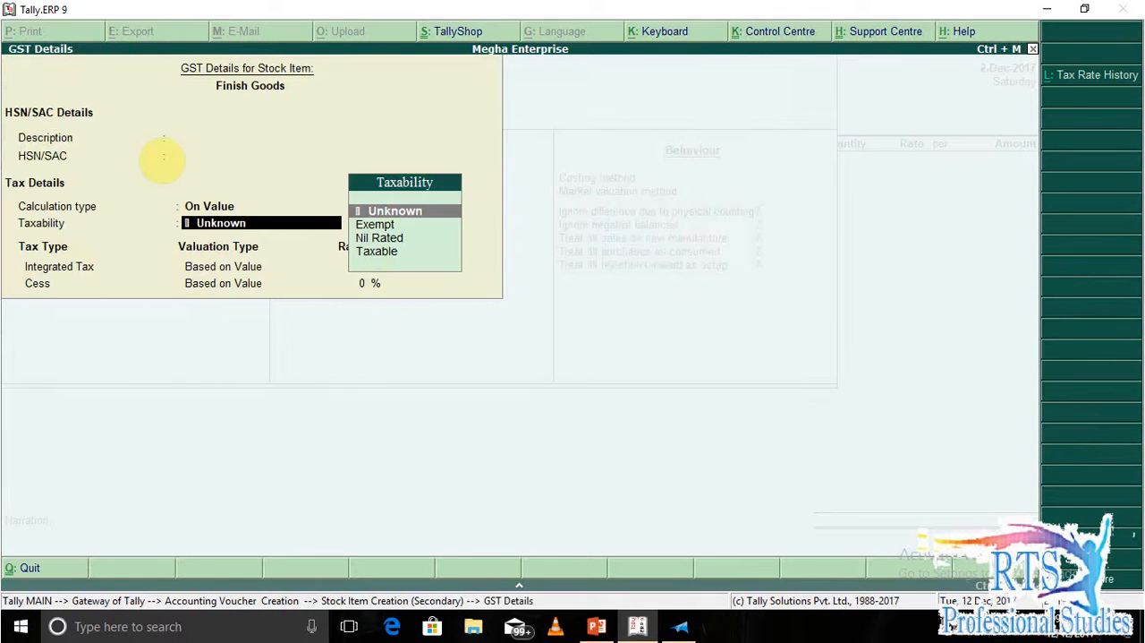
key(t)
key(Return)
text(18)
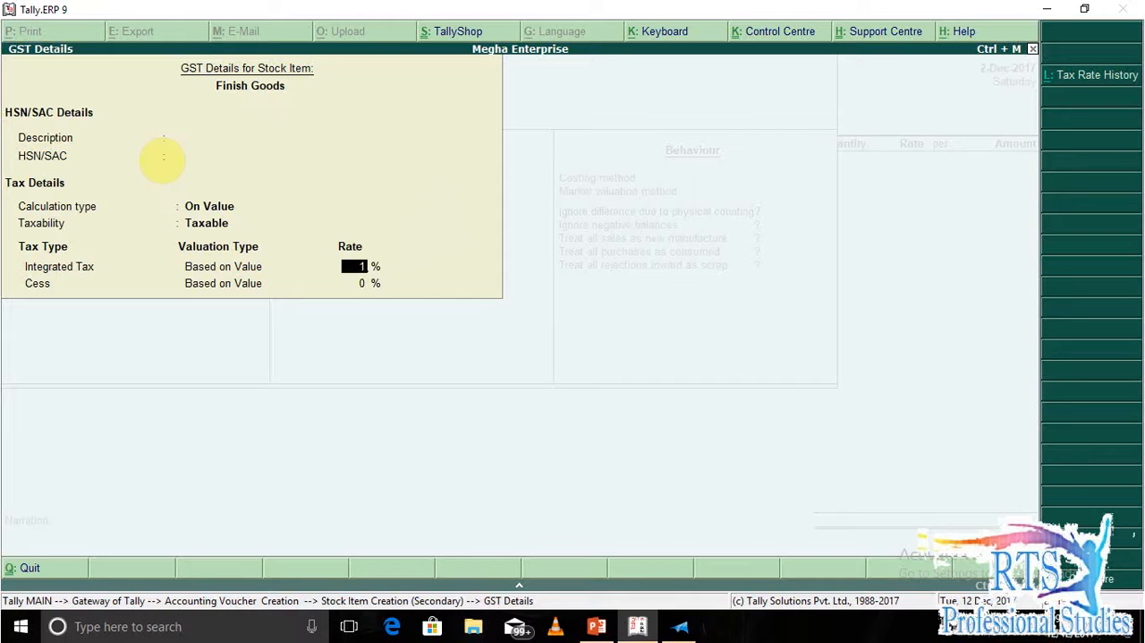
key(ctrl+a)
Enter 40000 as the Finish Goods amount, check the exercise text in XPS Viewer, and allocate the amount to Project Sales.
key(Return)
key(Return)
key(y)
text(40000)
key(Return)
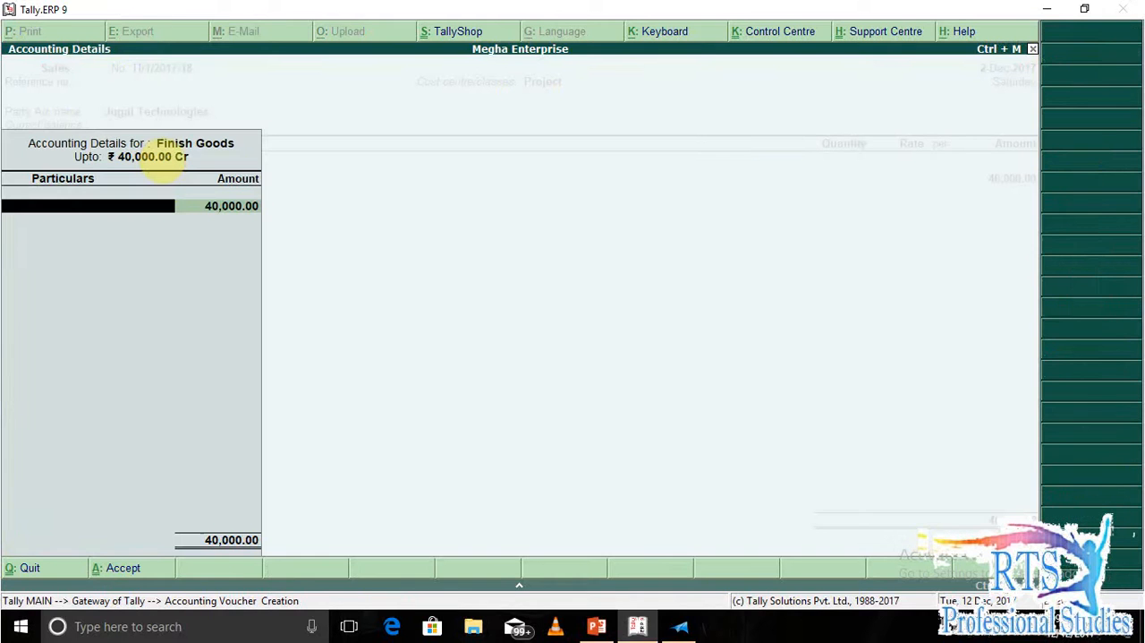
key(alt+Tab)
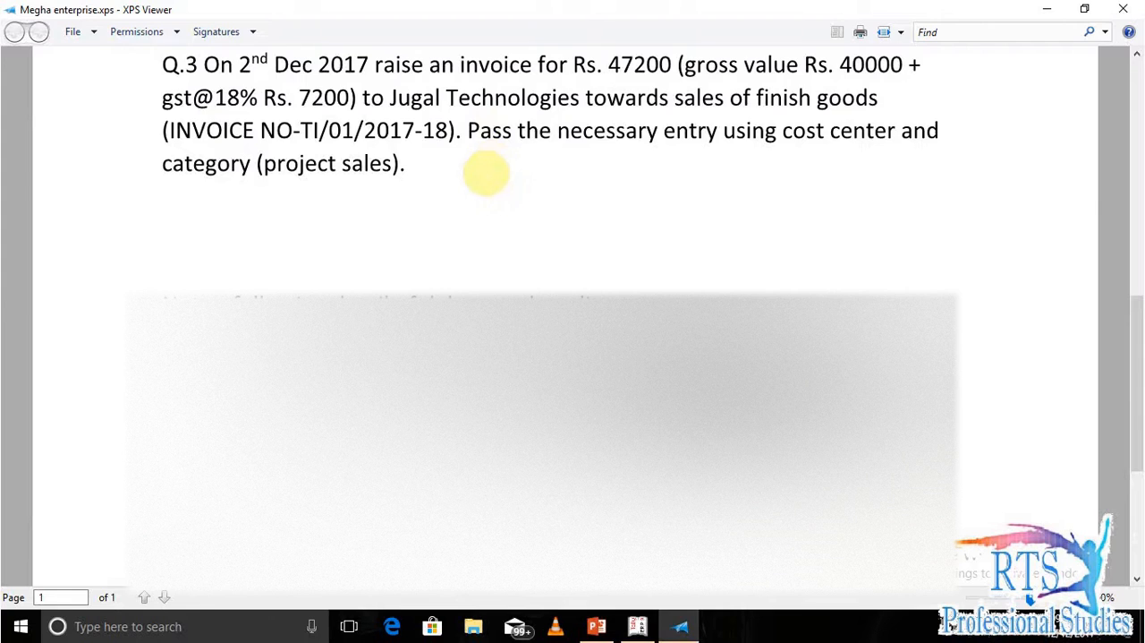
key(alt+Tab)
text(S)
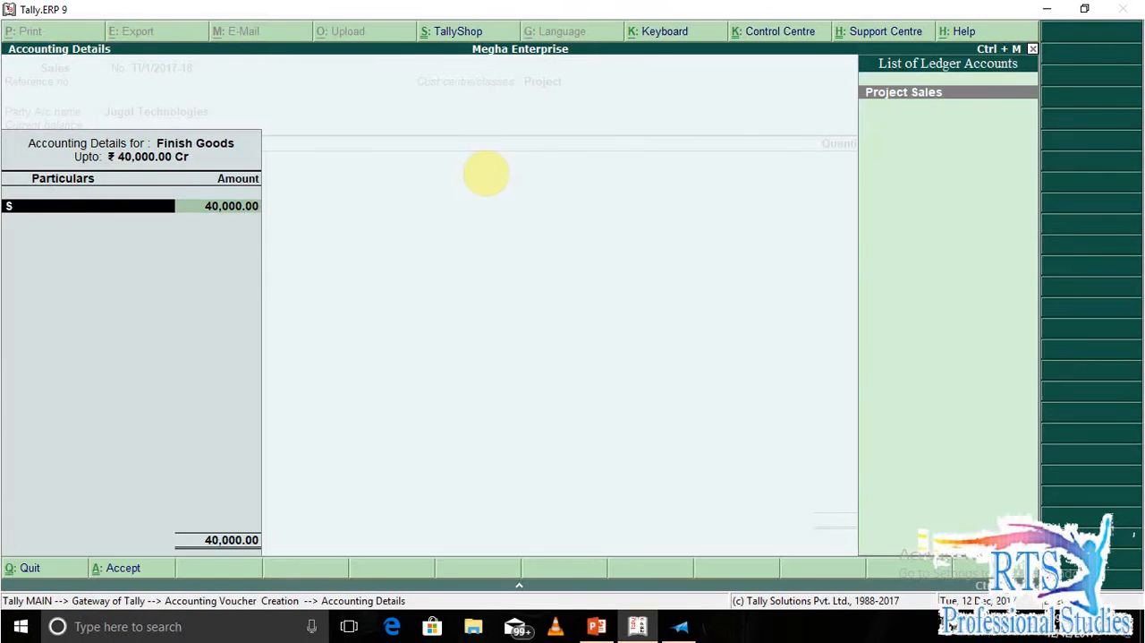
key(Return)
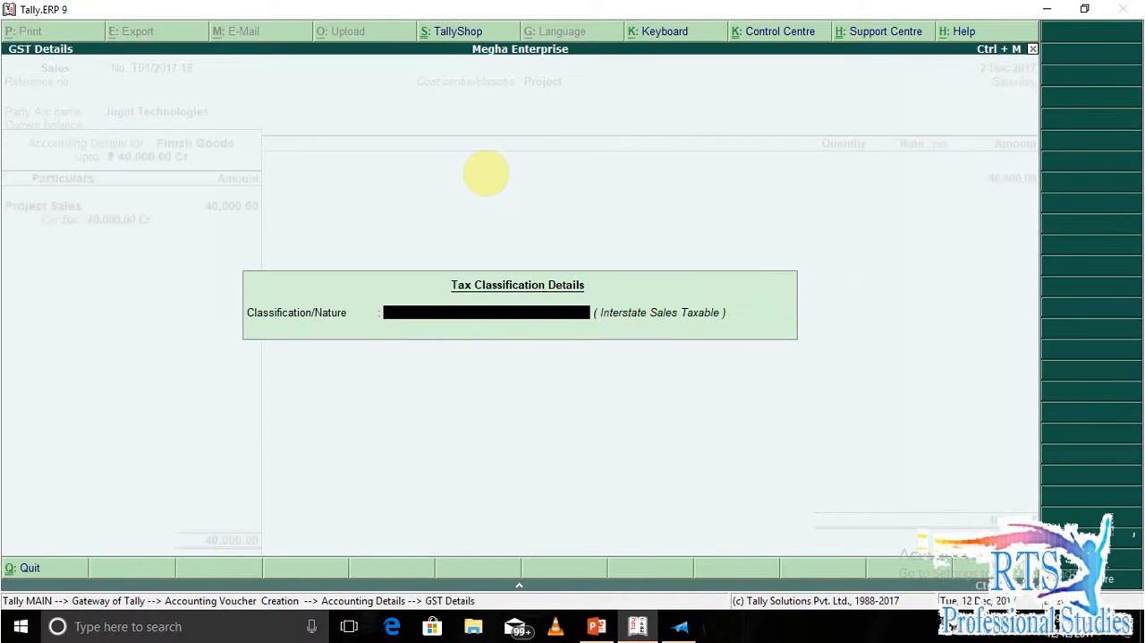
Classify the Project Sales allocation as Interstate Sales Taxable and accept the accounting details.
text(Inter)
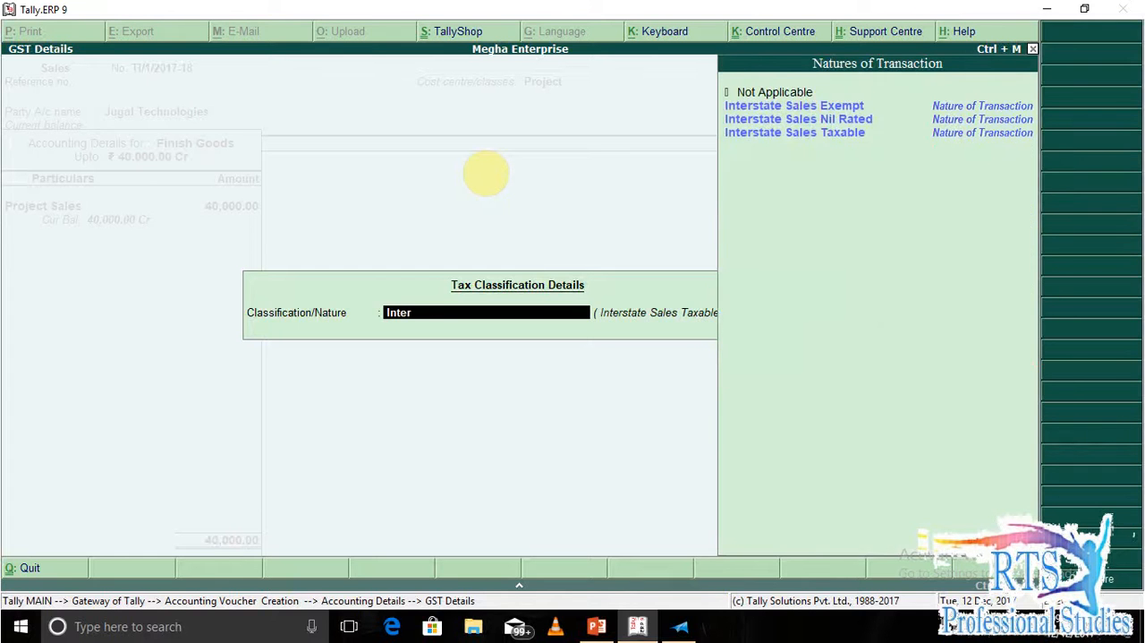
key(Return)
Finish the item list and add the IGST ledger to the invoice with its calculated amount.
key(Return)
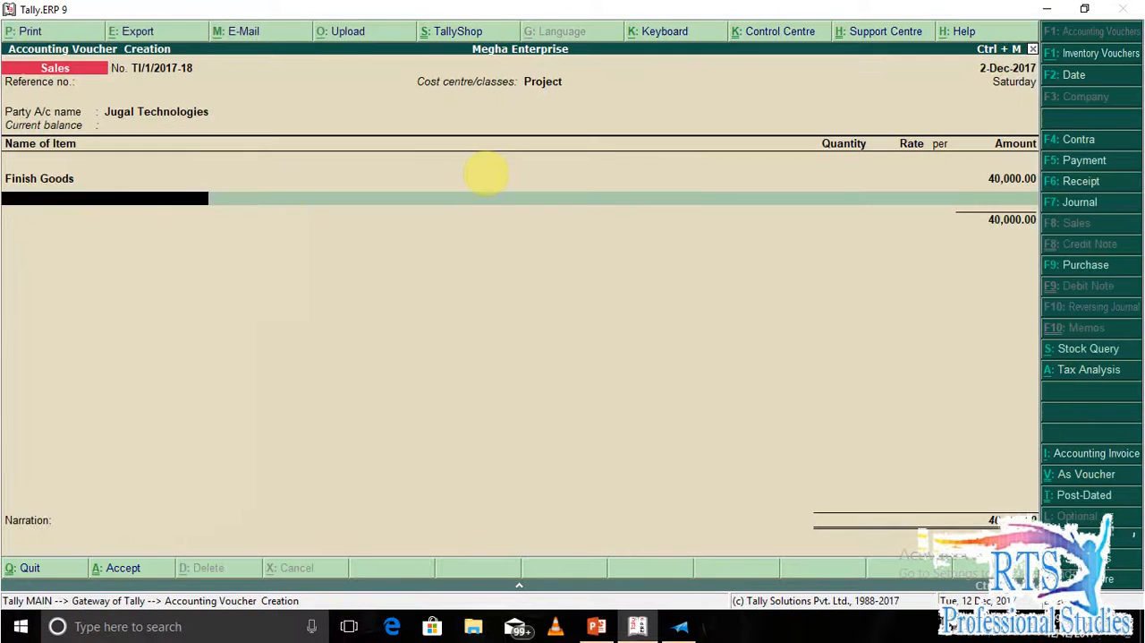
key(Return)
text(ig)
key(Return)
key(Return)
key(Return)
key(Return)
Enter the narration "being goods sales", save the sales invoice and return to the Gateway of Tally.
text(beug)
key(BackSpace)
key(BackSpace)
key(BackSpace)
key(BackSpace)
text(be)
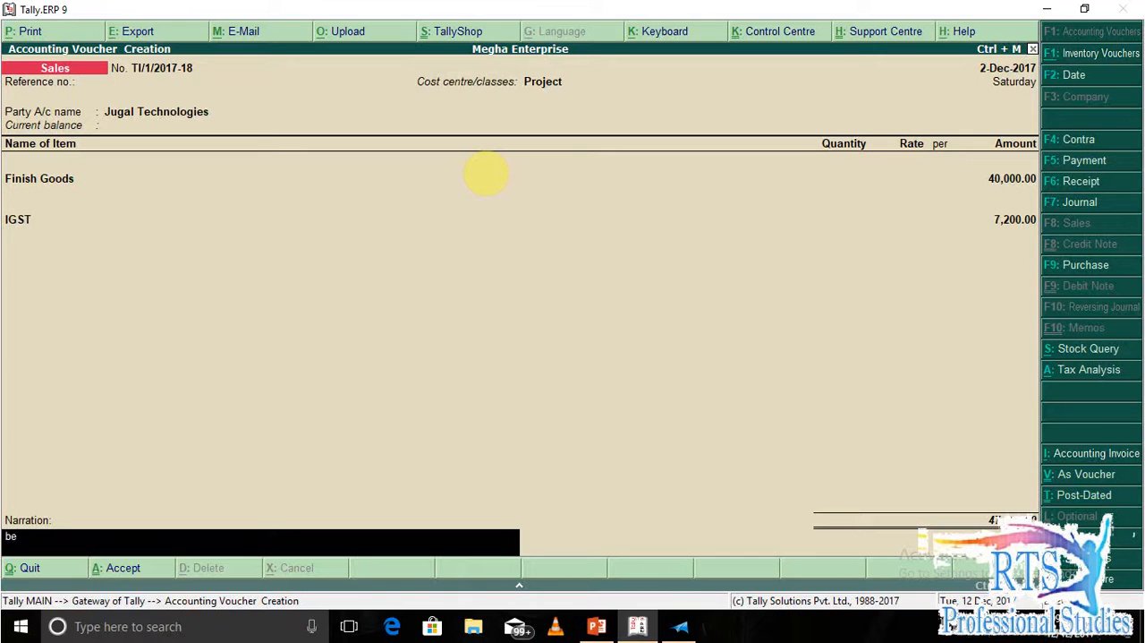
key(BackSpace)
key(BackSpace)
text(being goods sale)
key(Return)
key(Return)
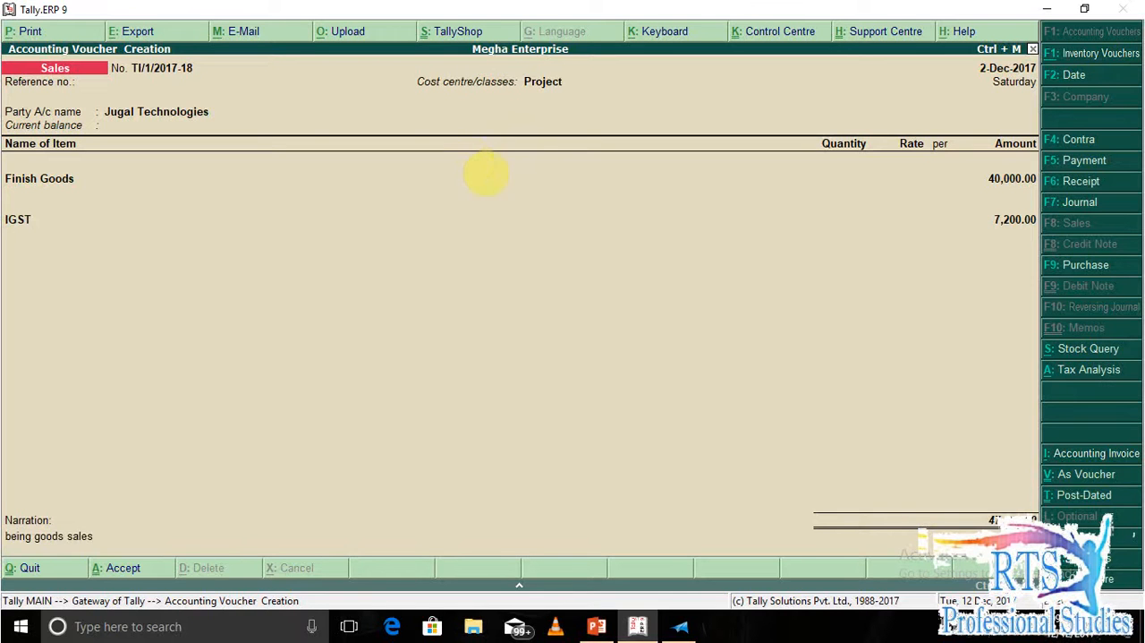
key(Escape)
key(Escape)
key(Escape)
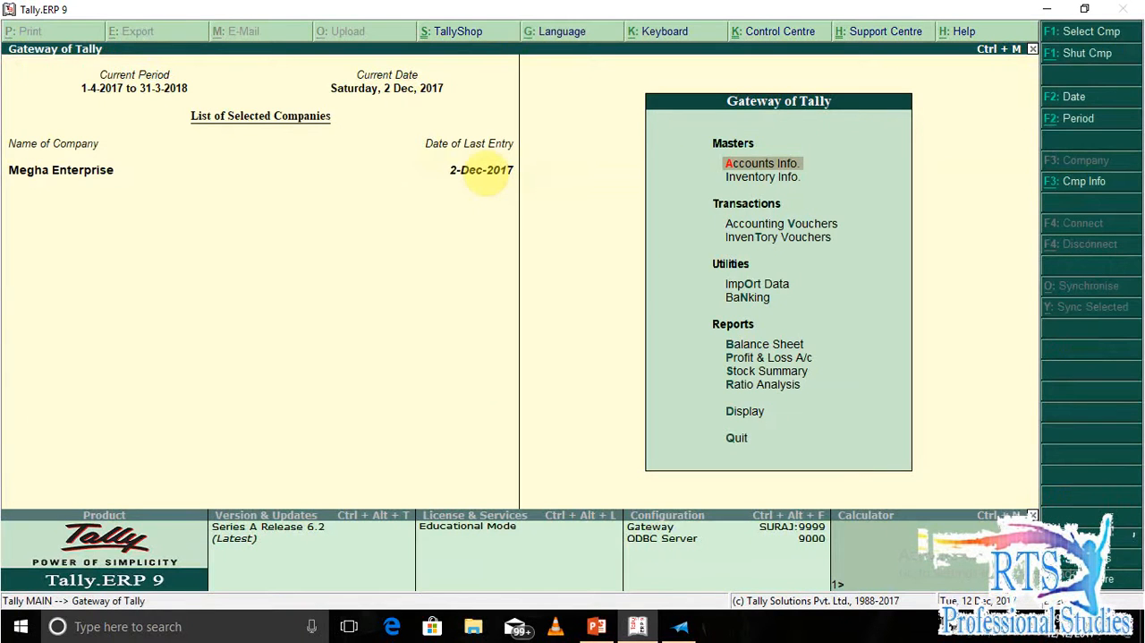
Examine the debit, credit and closing balances of each cost centre in the Cost Category Summary.
key(d)
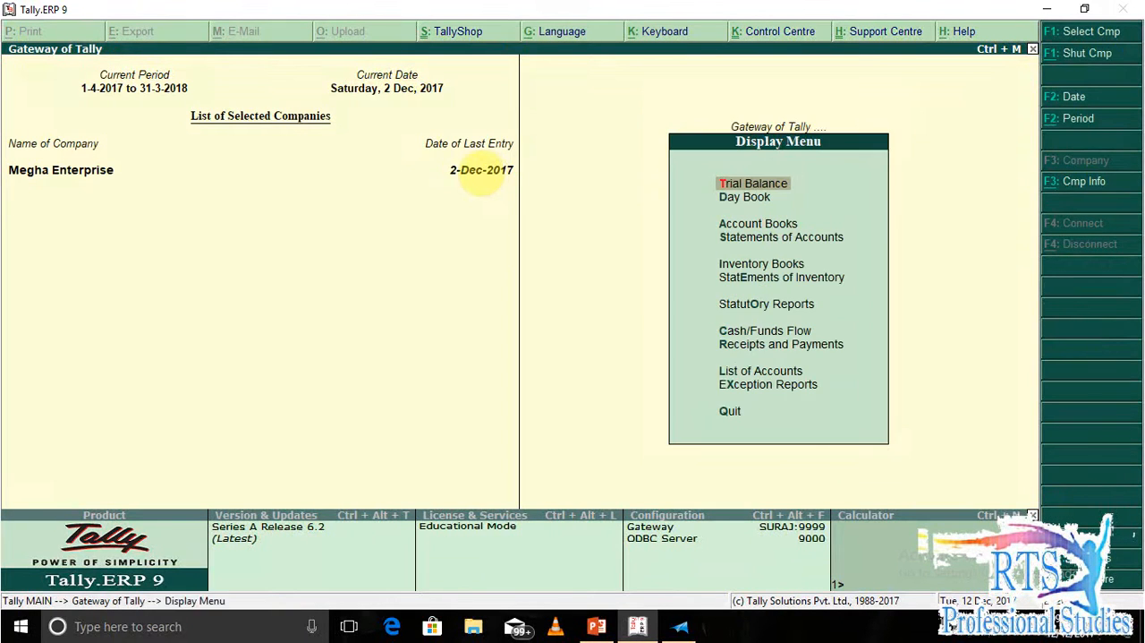
key(s)
key(c)
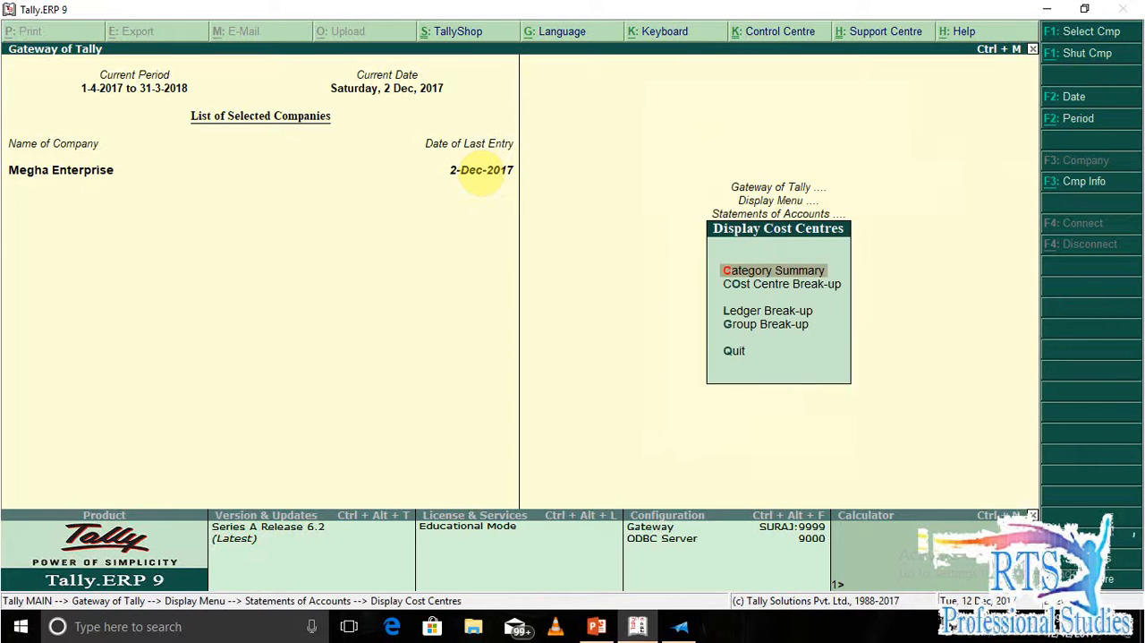
key(Return)
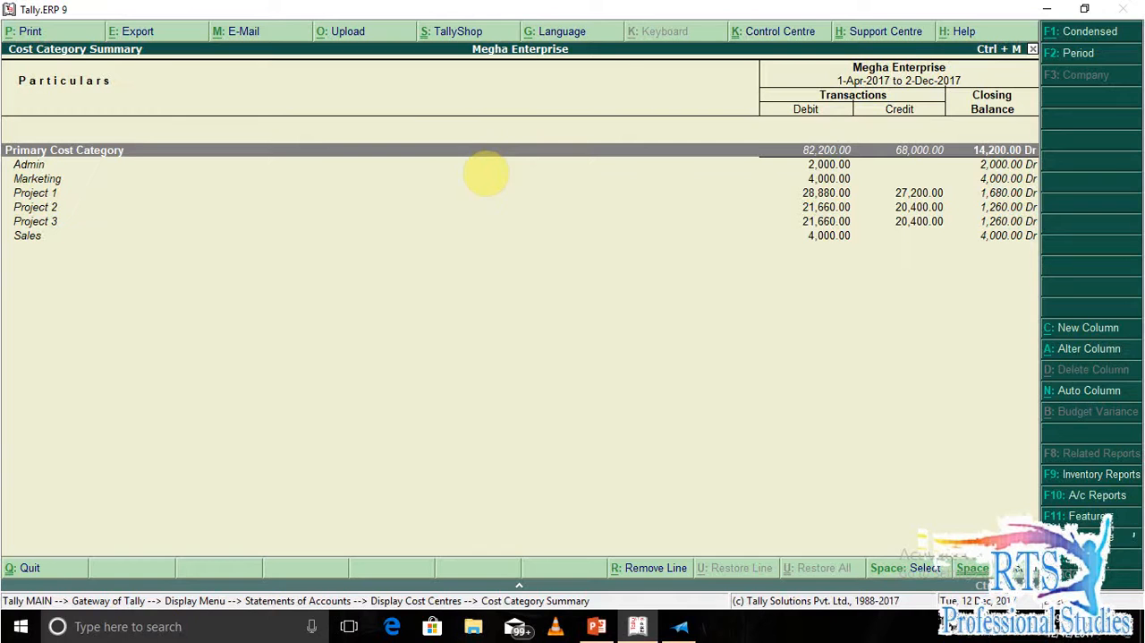
key(Down)
key(Down)
key(Down)
key(Down)
key(Down)
key(Up)
key(Up)
key(Down)
key(Up)
key(Up)
key(Up)
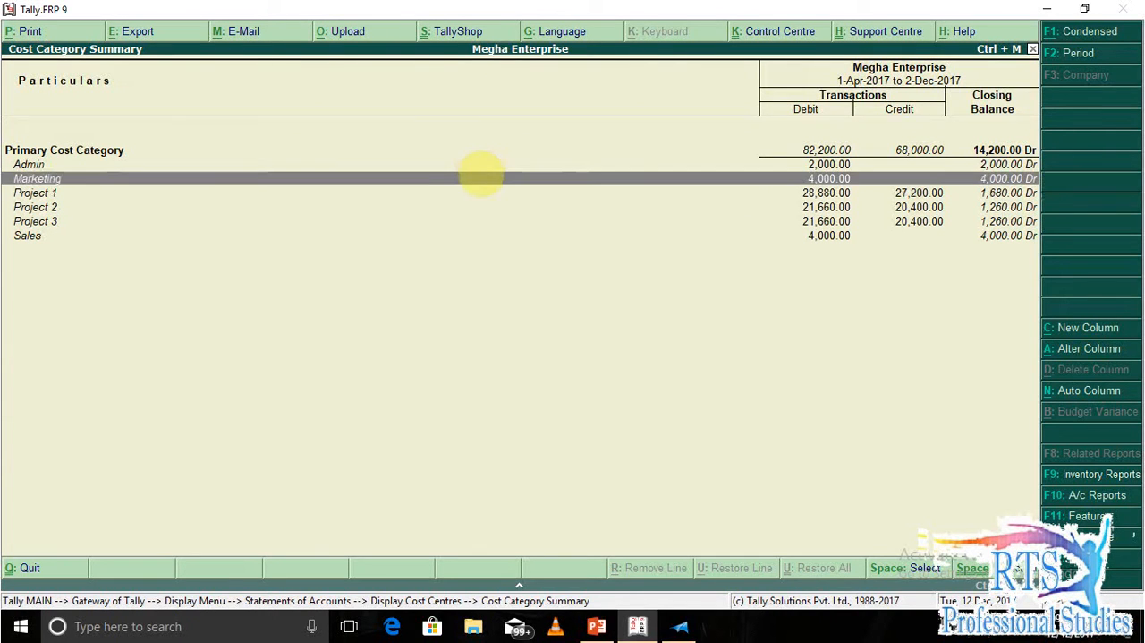
key(Down)
key(Down)
key(Down)
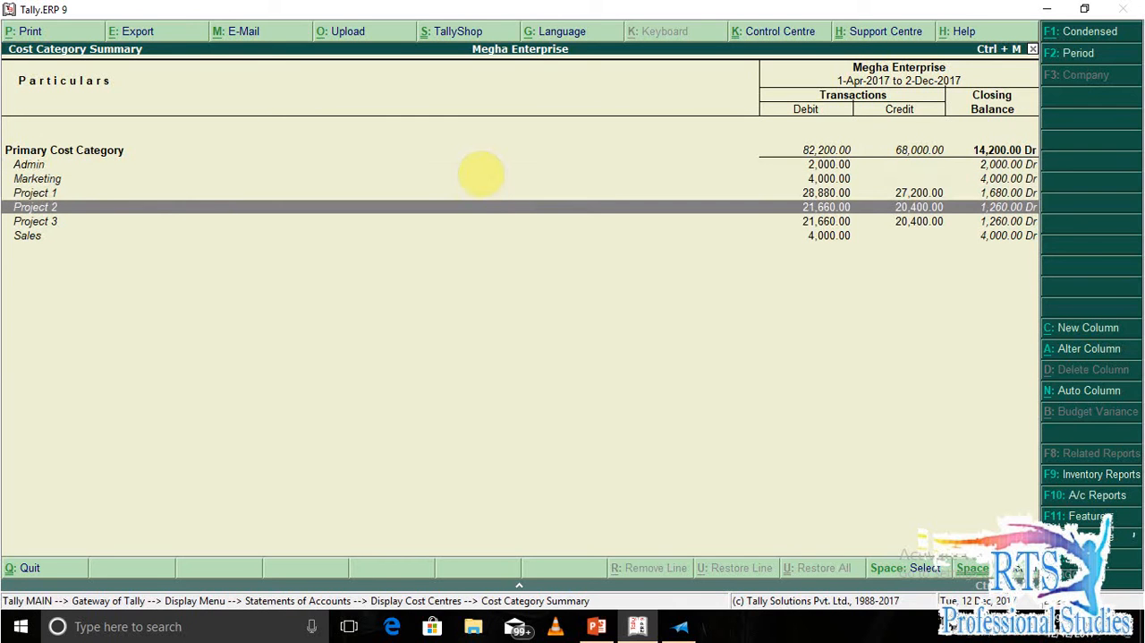
key(Escape)
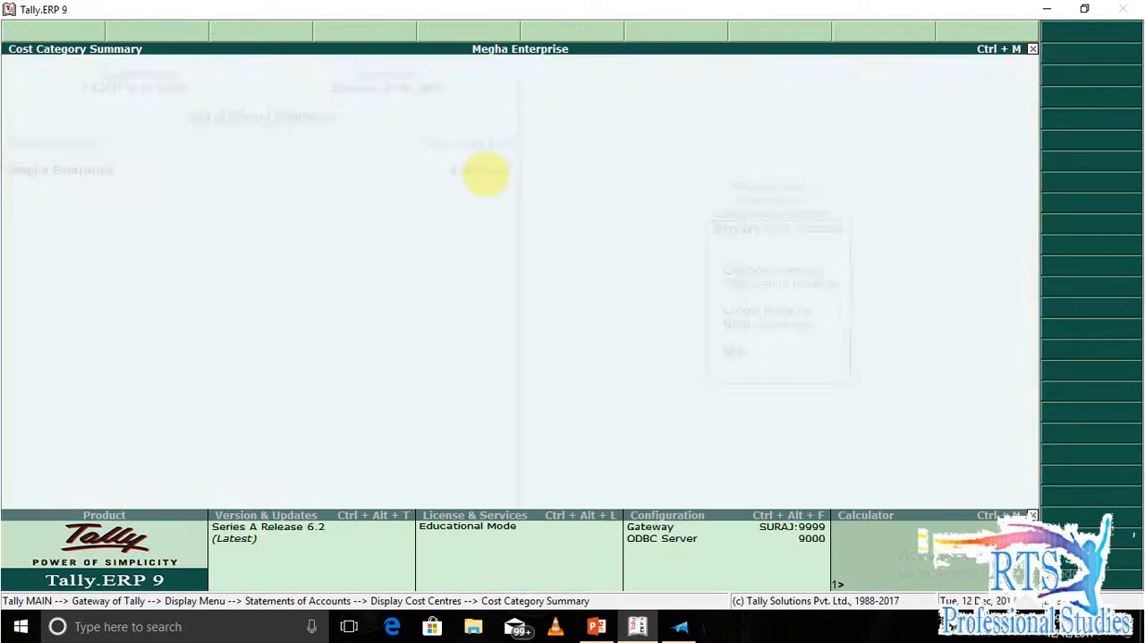
Display the cost centre ledger break-up for the Project Sales ledger.
key(Down)
key(Down)
key(Down)
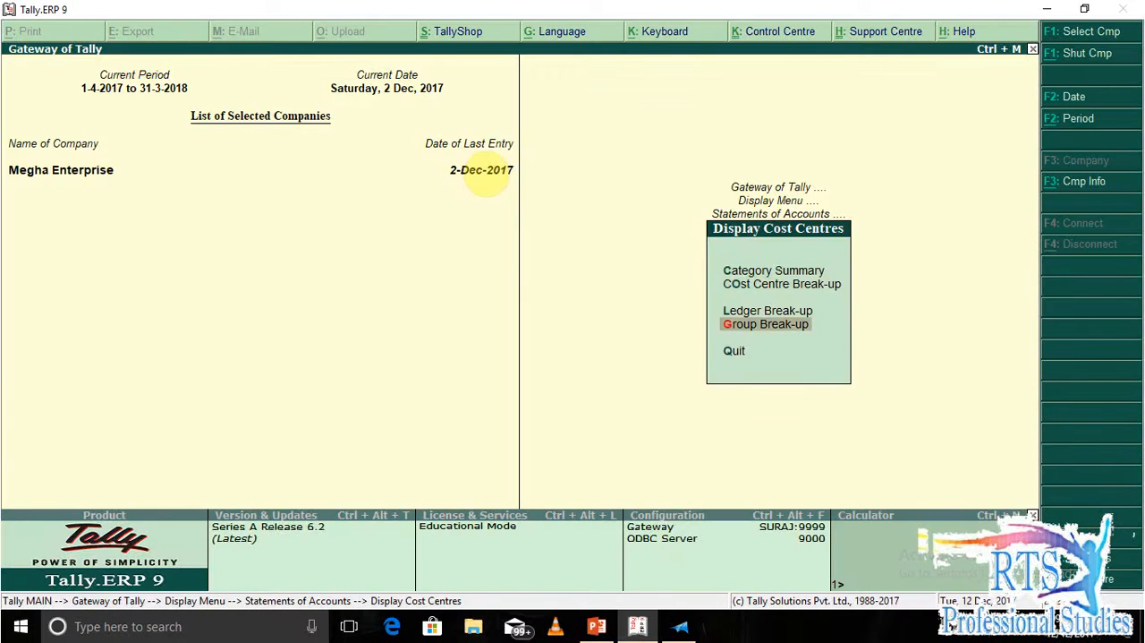
key(Up)
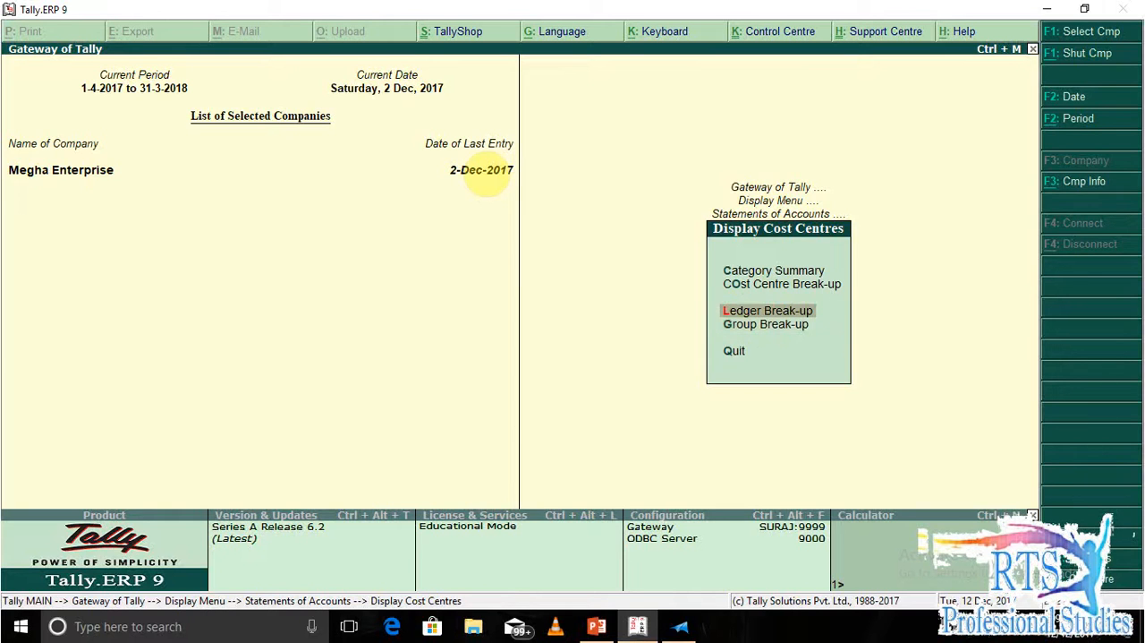
key(Return)
key(Down)
key(Down)
key(Down)
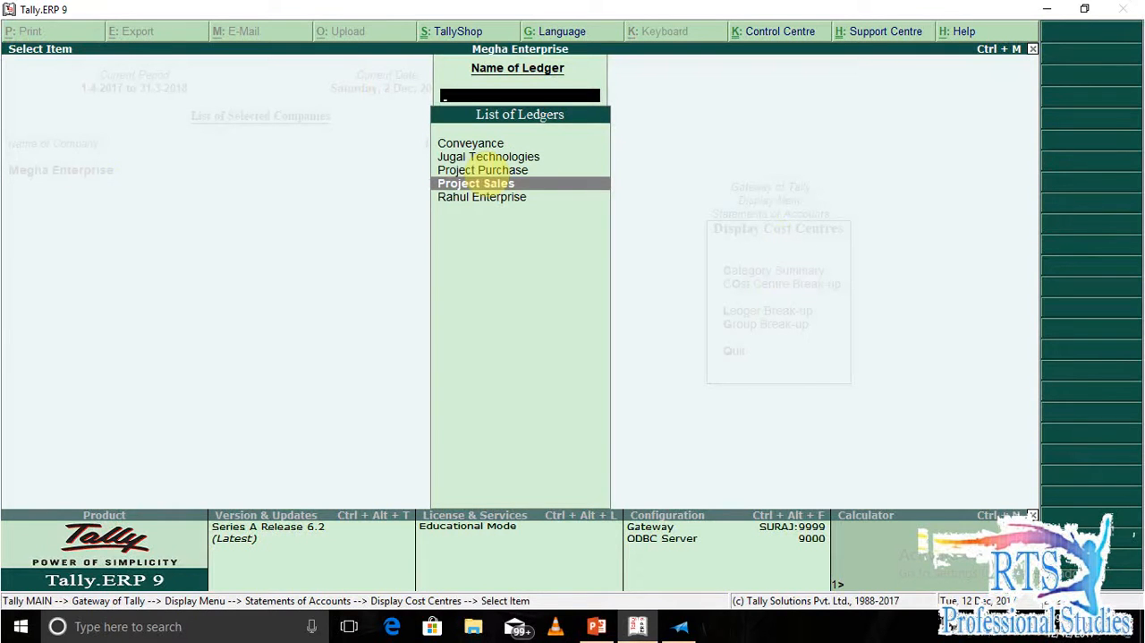
key(Return)
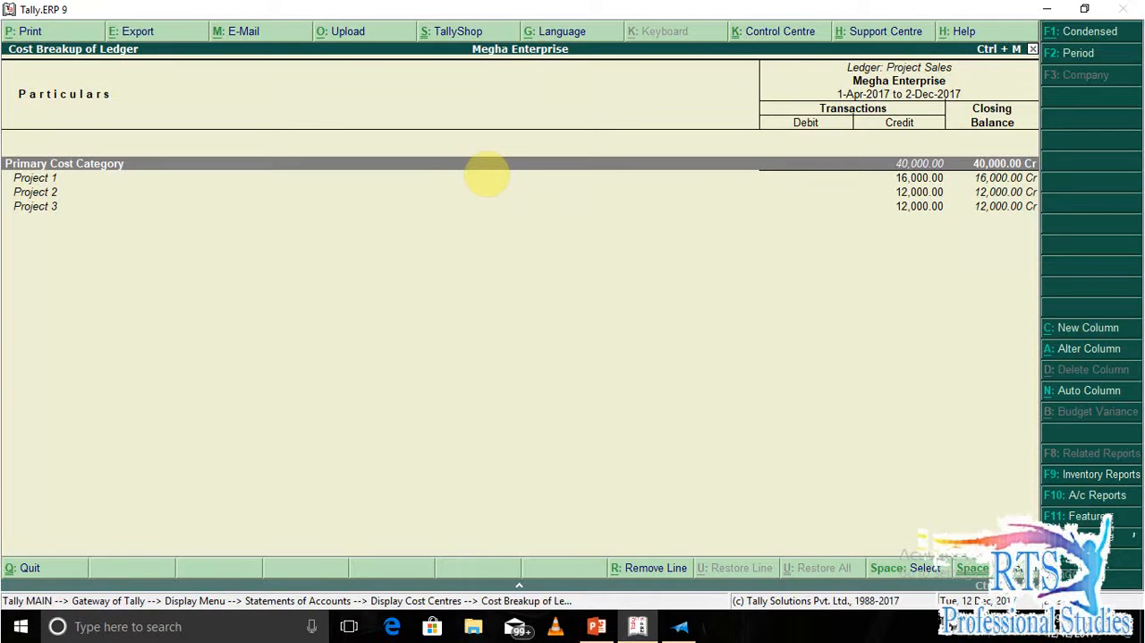
Review how the Project Sales amount is divided among Project 1, Project 2 and Project 3, and close the report.
key(Down)
key(Down)
key(Down)
key(Up)
key(Up)
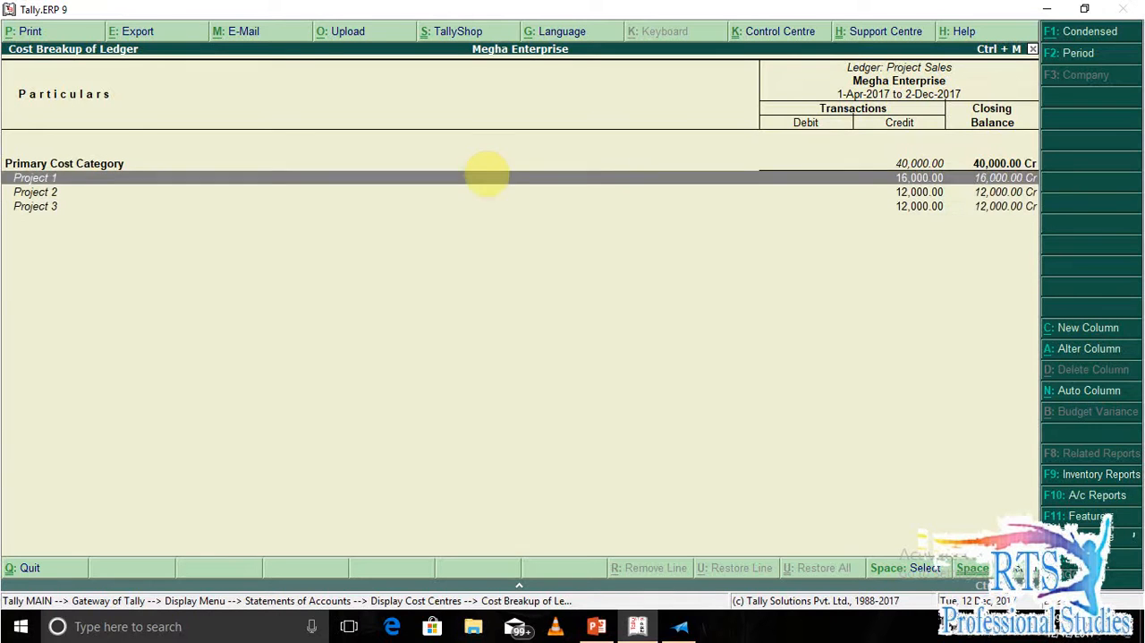
key(Down)
key(Down)
key(Up)
key(Up)
key(Up)
key(Down)
key(Down)
key(Down)
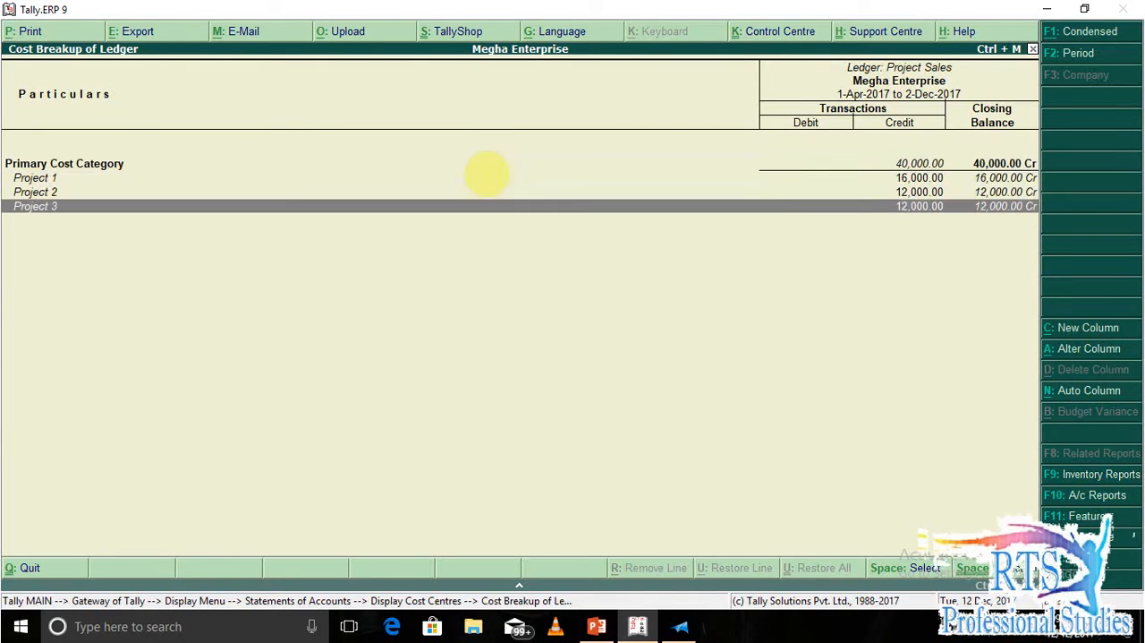
key(Up)
key(Up)
key(Down)
key(Down)
key(Escape)
key(Escape)
key(Escape)
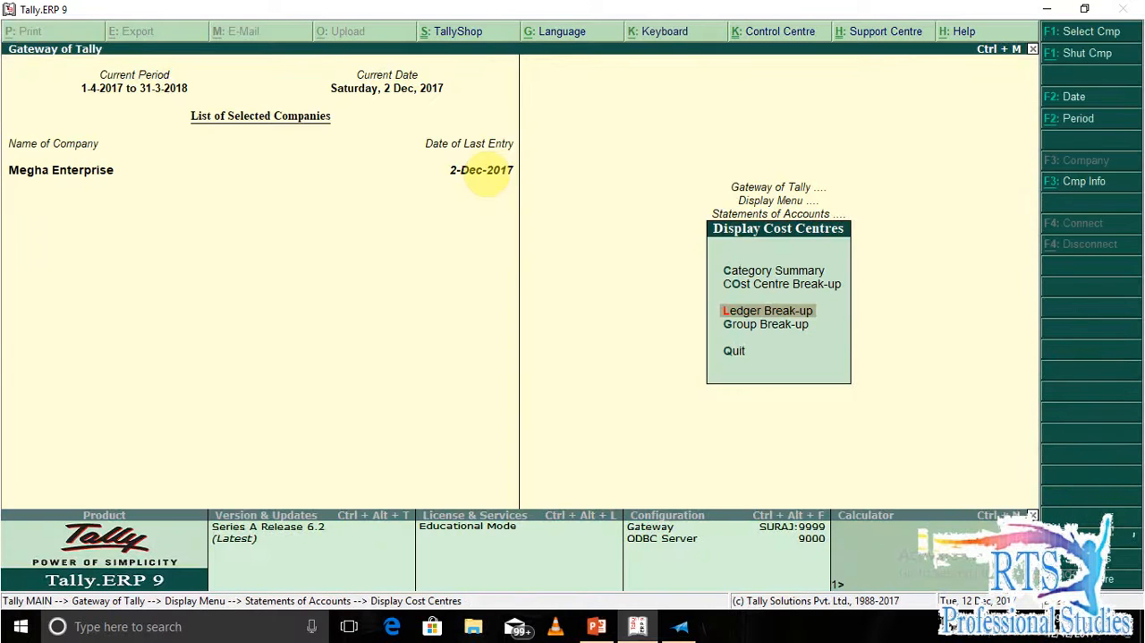
key(Down)
key(Return)
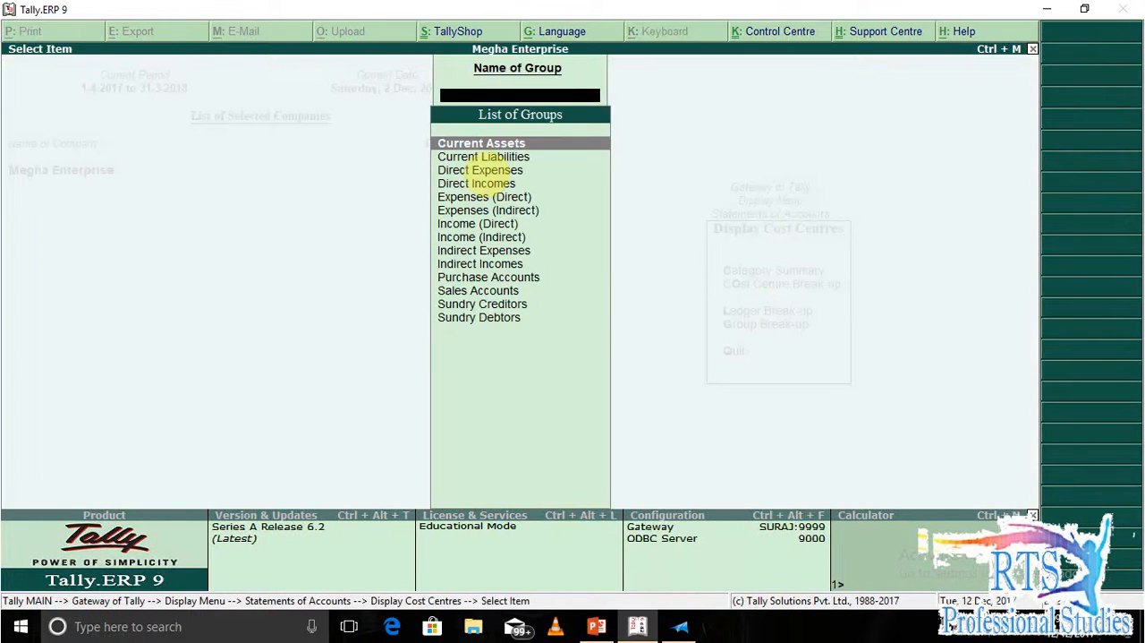
key(Escape)
Display the cost centre break-up for Project 1.
key(Up)
key(Up)
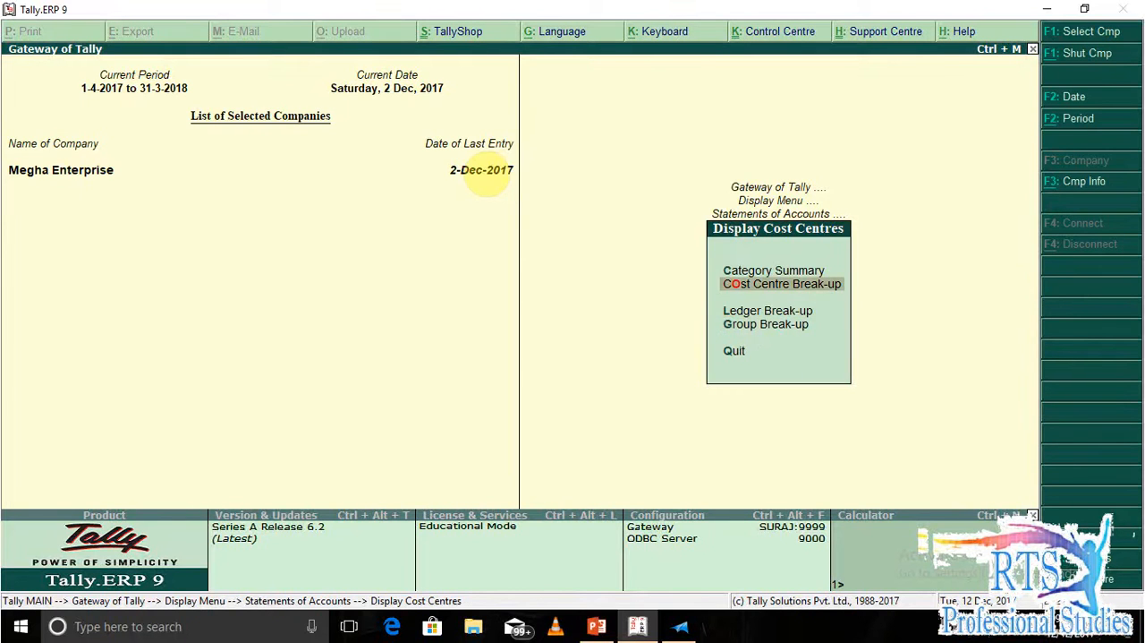
key(Return)
click(487, 170)
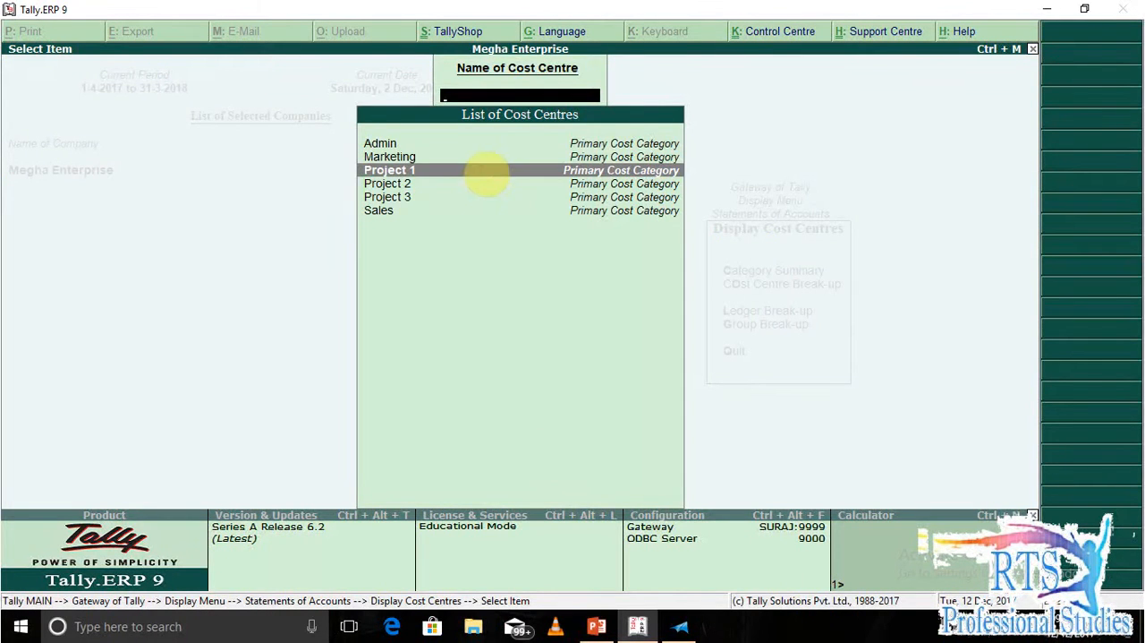
click(487, 170)
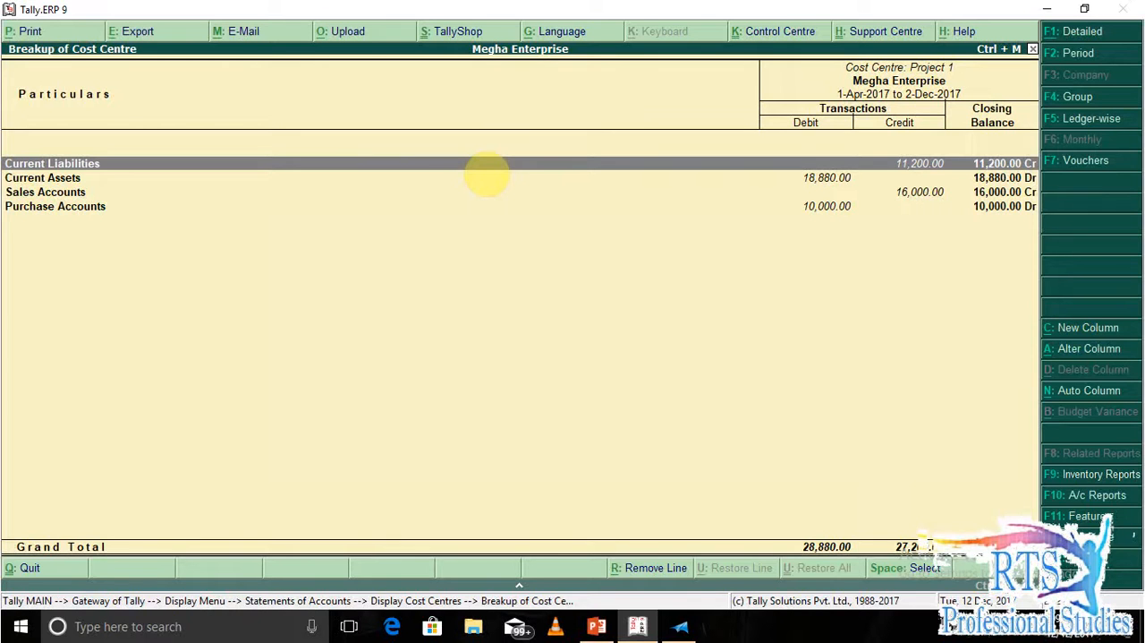
Expand the Project 1 break-up to the detailed view with the sub-groups and ledgers under each group.
click(487, 177)
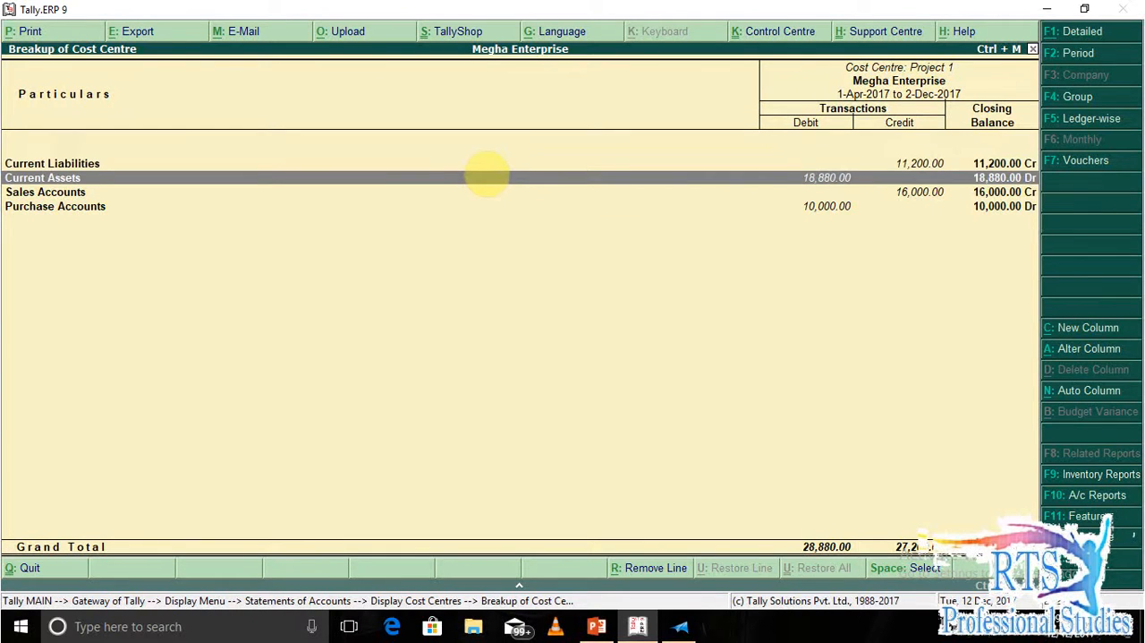
key(Down)
key(Down)
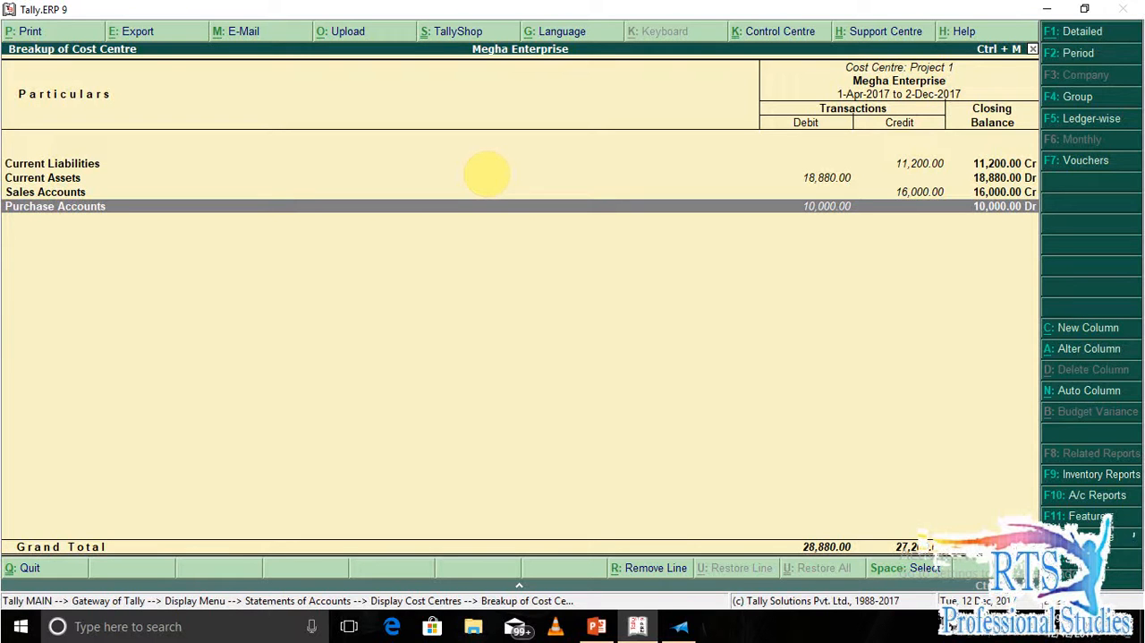
key(alt+F1)
Examine Project 1's debit, credit and closing balances for Sundry Creditors, Sundry Debtors, Project Sales and Project Purchase.
key(Up)
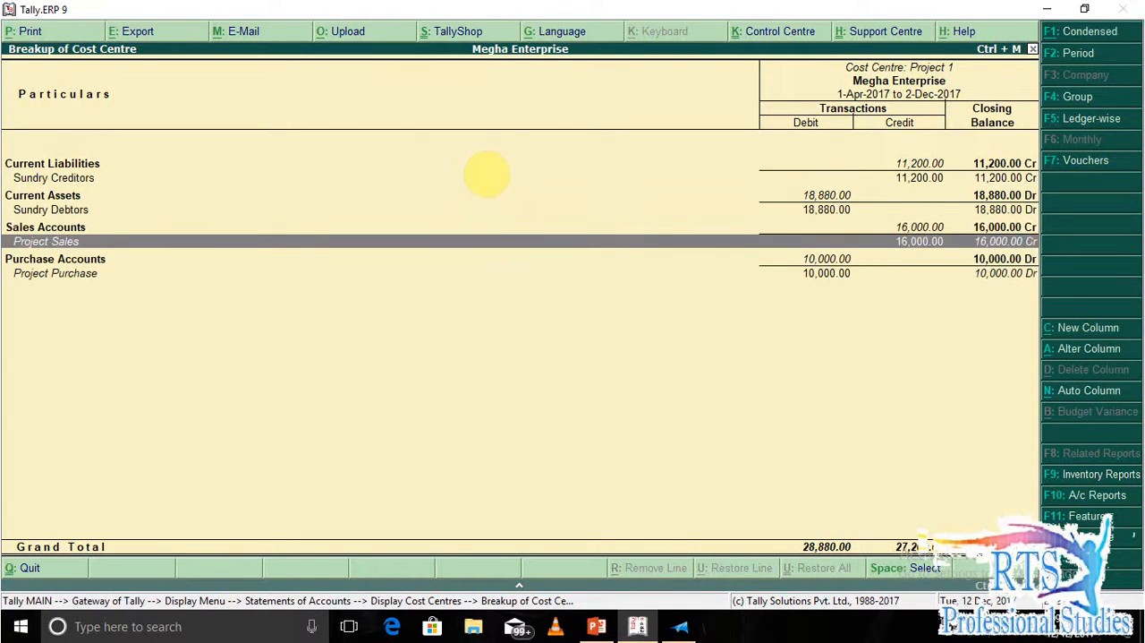
key(Up)
key(Up)
key(Up)
key(Up)
key(Down)
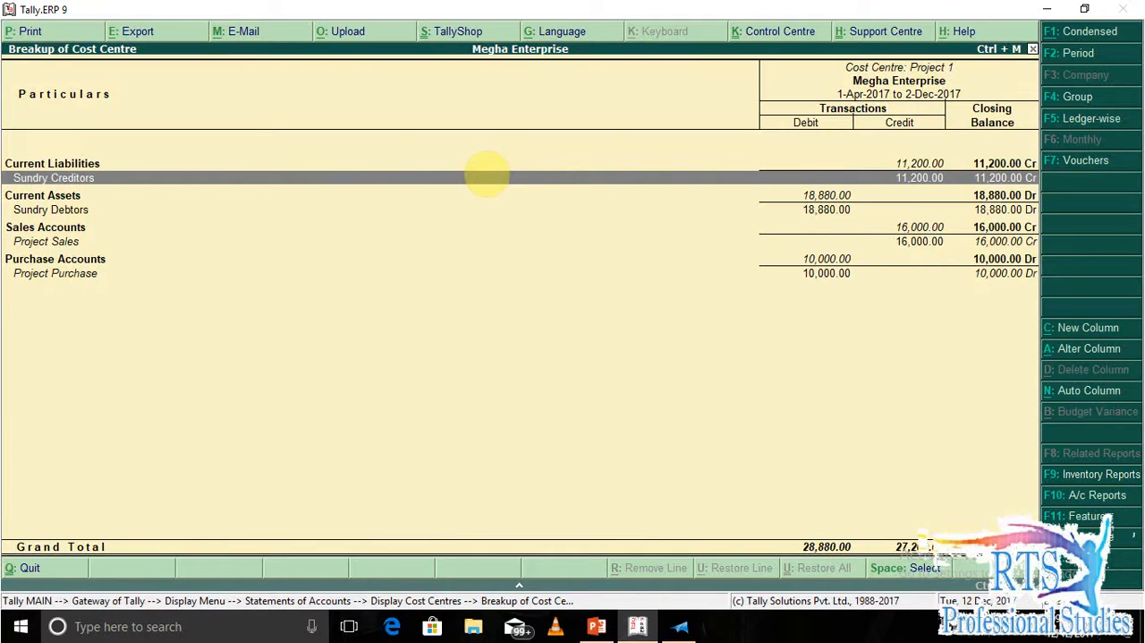
key(Down)
key(Down)
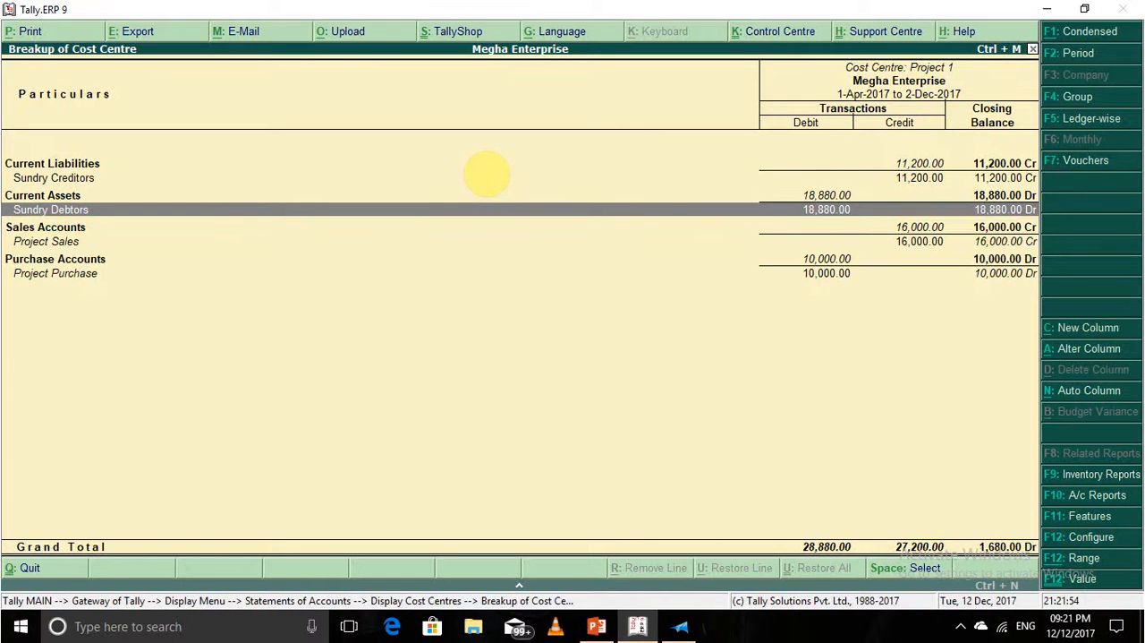
key(Down)
key(Down)
key(Down)
key(Up)
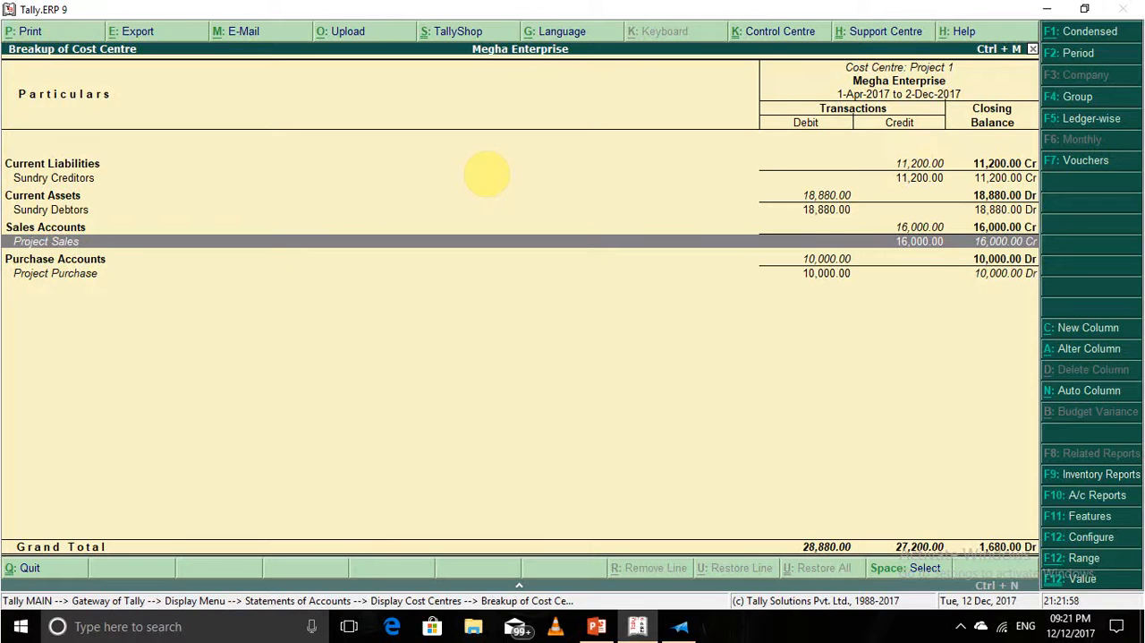
key(Up)
key(Up)
key(Down)
key(Down)
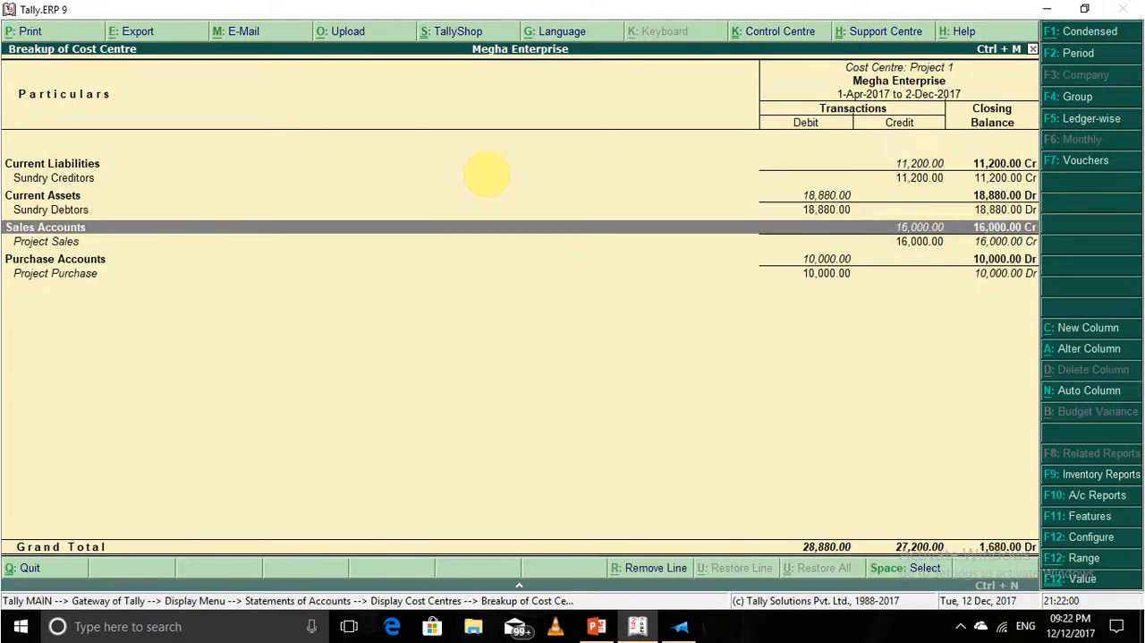
key(Up)
key(Up)
key(Down)
key(Down)
key(Up)
key(Up)
key(Up)
key(Down)
key(Up)
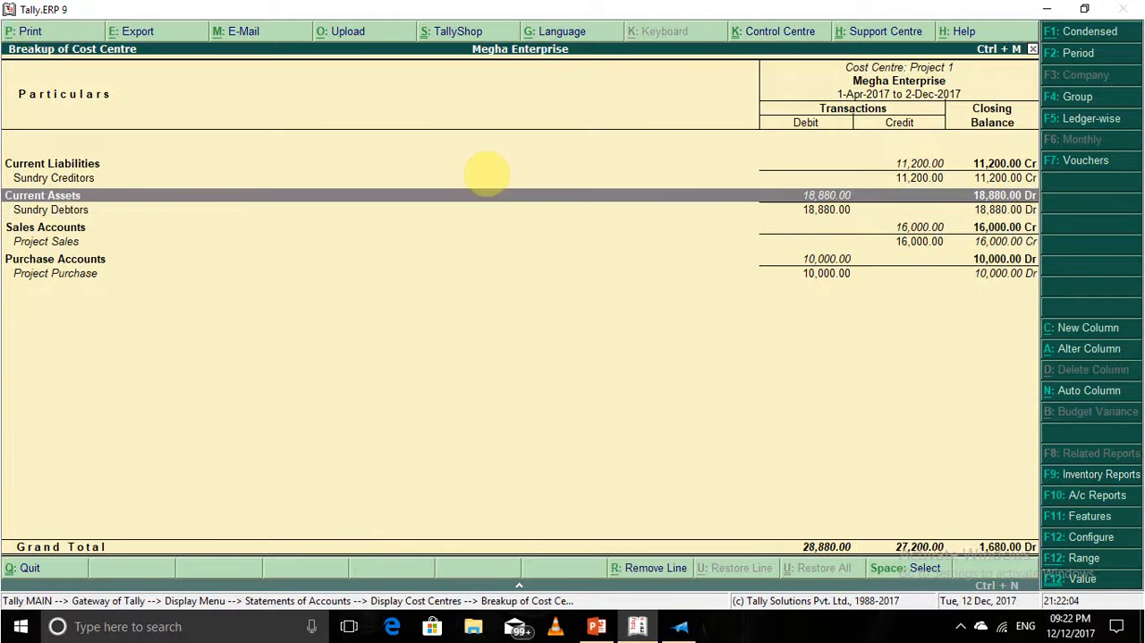
key(Up)
key(Up)
key(Down)
key(Down)
key(Down)
key(Down)
key(Down)
key(Down)
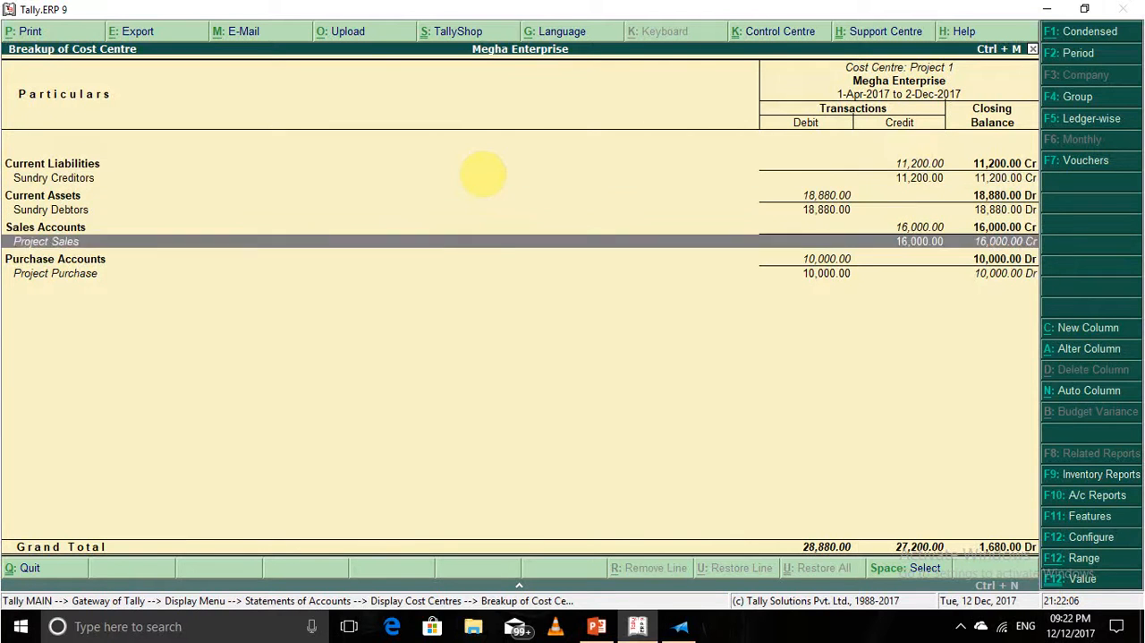
key(Up)
key(Up)
key(Up)
key(Up)
key(Up)
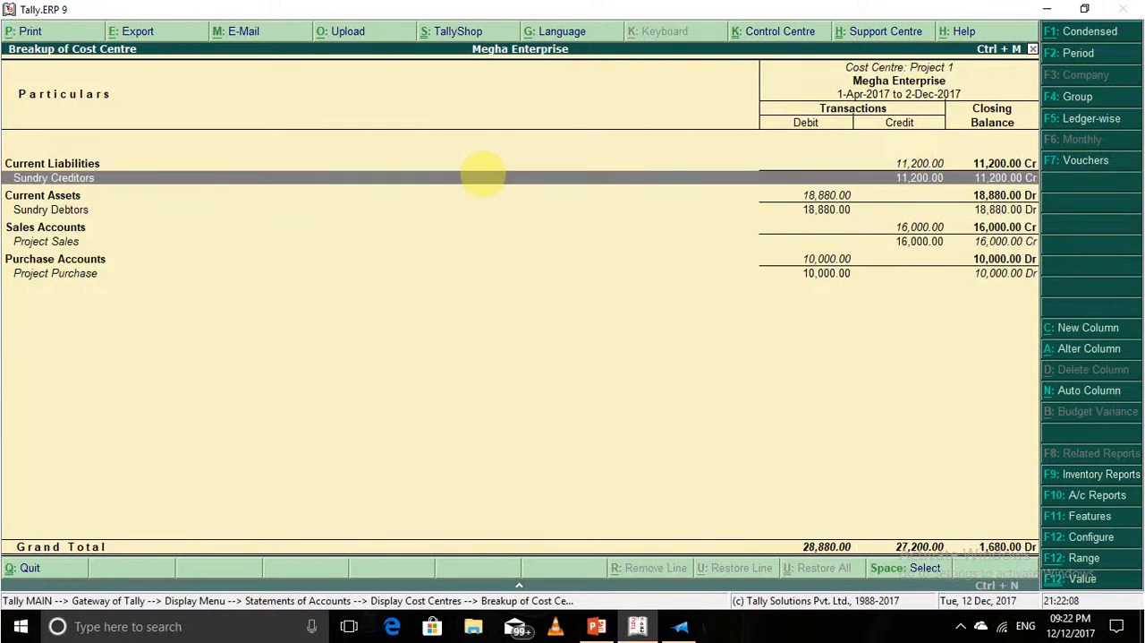
key(Down)
key(Down)
key(Down)
key(Up)
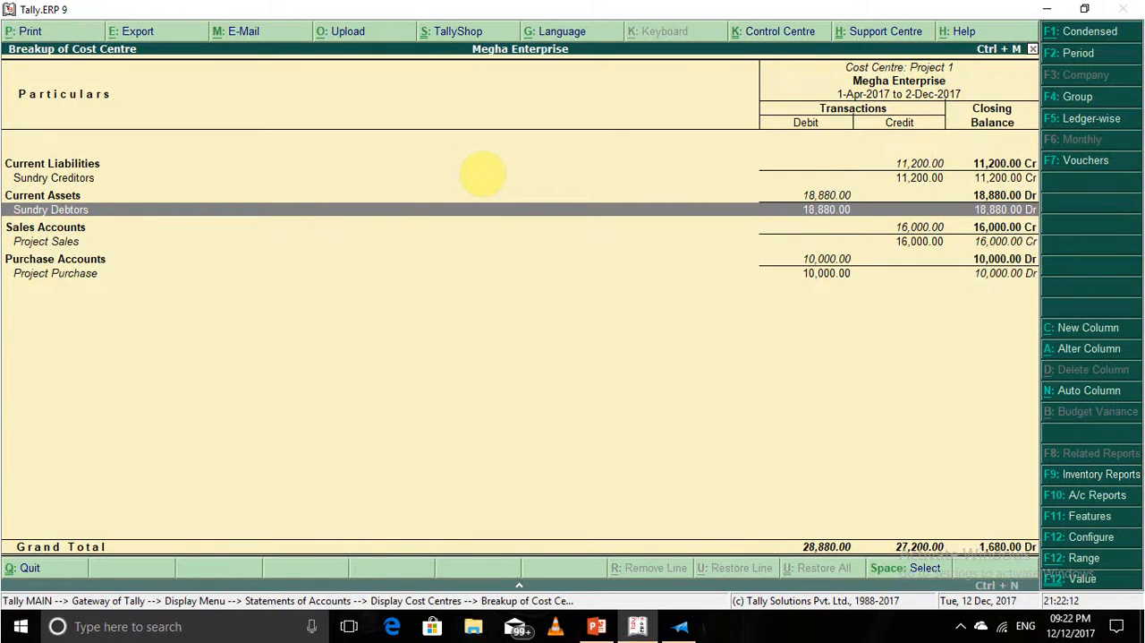
key(Down)
key(Down)
key(Up)
key(Up)
key(Up)
key(Up)
key(Down)
key(Down)
key(Down)
key(Down)
key(Down)
key(Down)
key(Up)
key(Up)
key(Up)
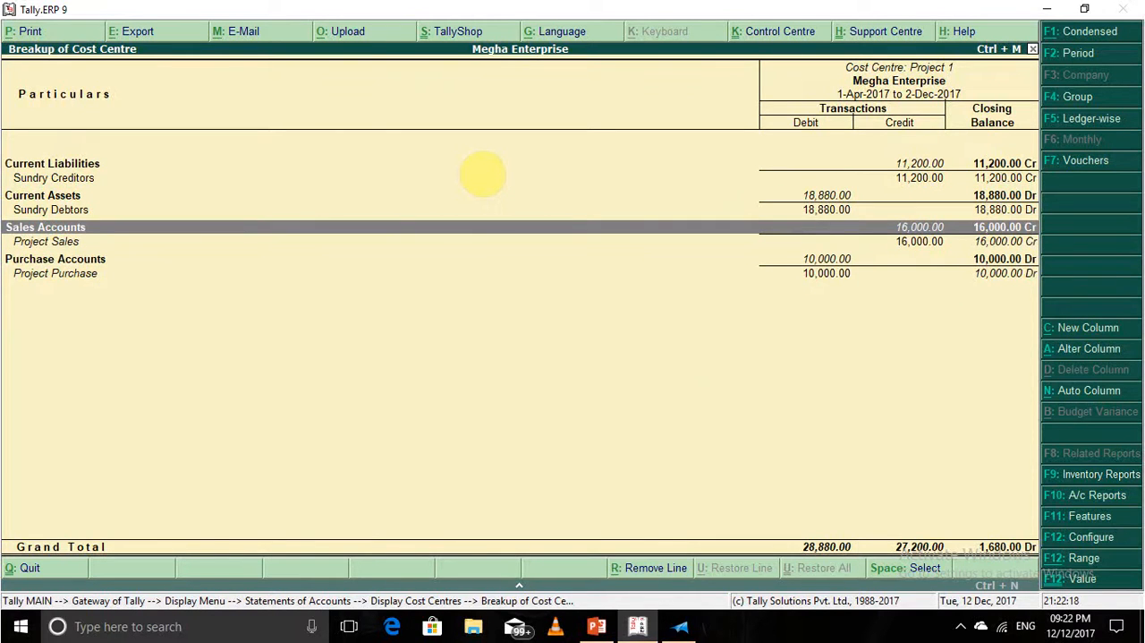
Close the Project 1 break-up and the display menus, returning to the Gateway of Tally.
key(Escape)
key(Escape)
key(Escape)
key(Escape)
key(Escape)
key(Escape)
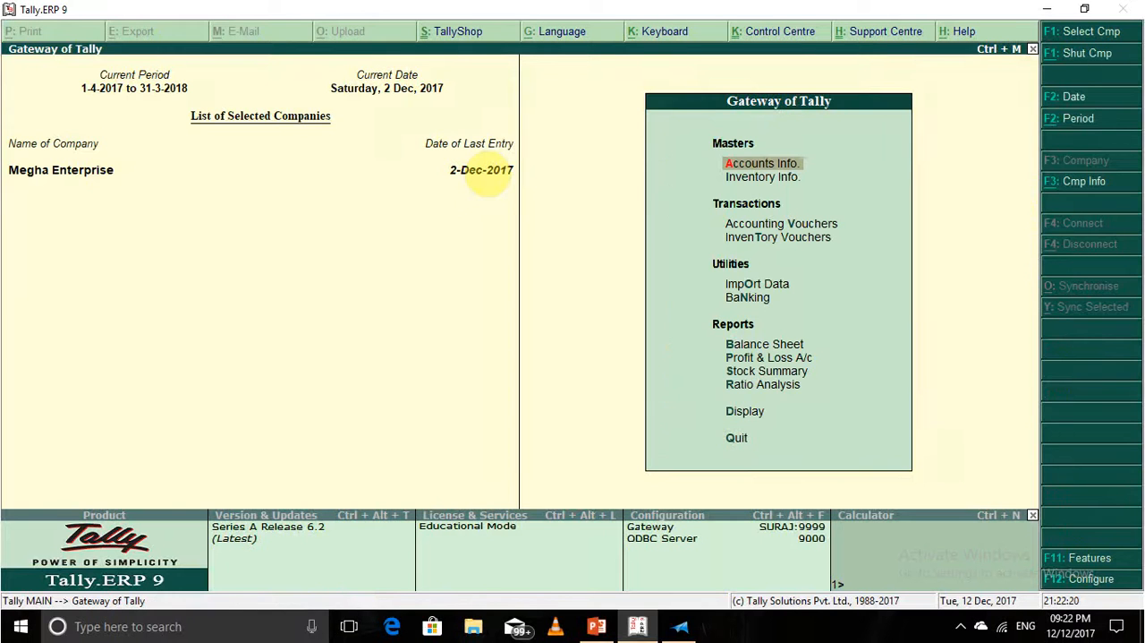